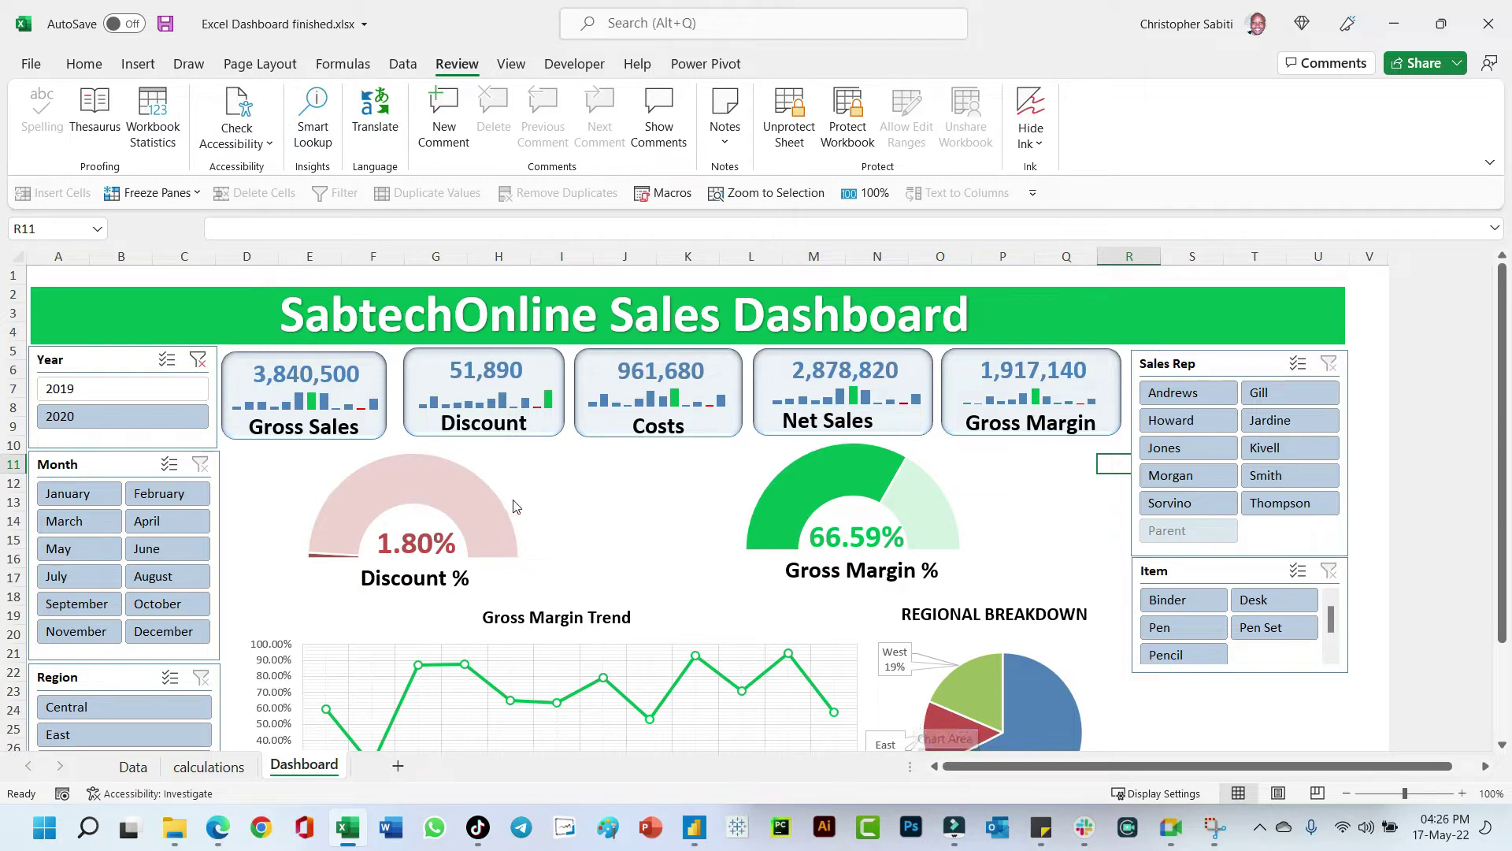
# Step: Look over the sales dashboard, from the title and summary cards to the slicers, trend chart and regional breakdown
pyautogui.moveTo(506, 505)
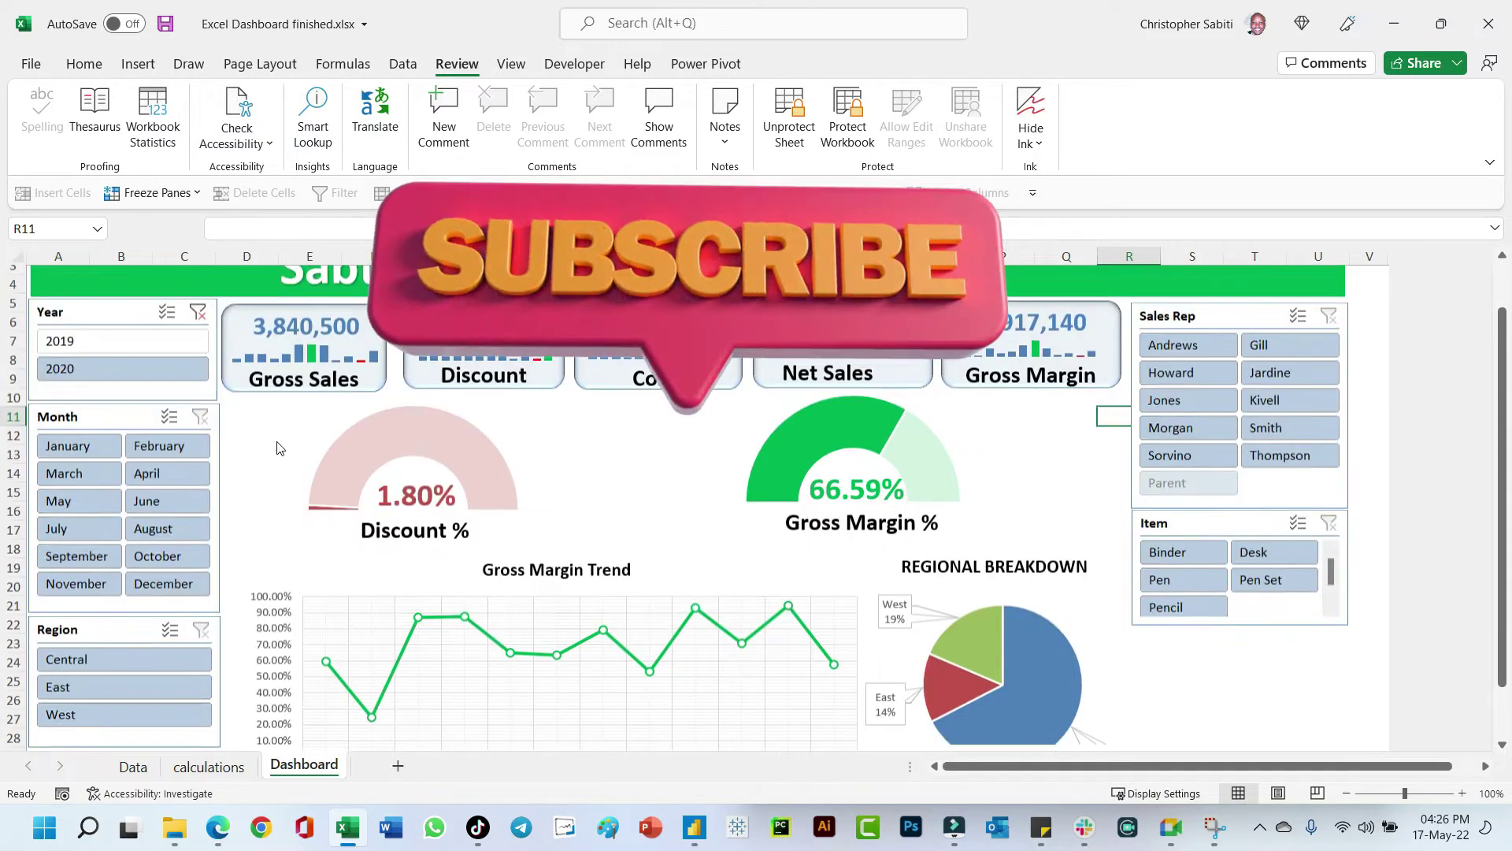
pyautogui.scroll(-3, 286, 411)
pyautogui.scroll(3, 290, 402)
pyautogui.click(227, 464)
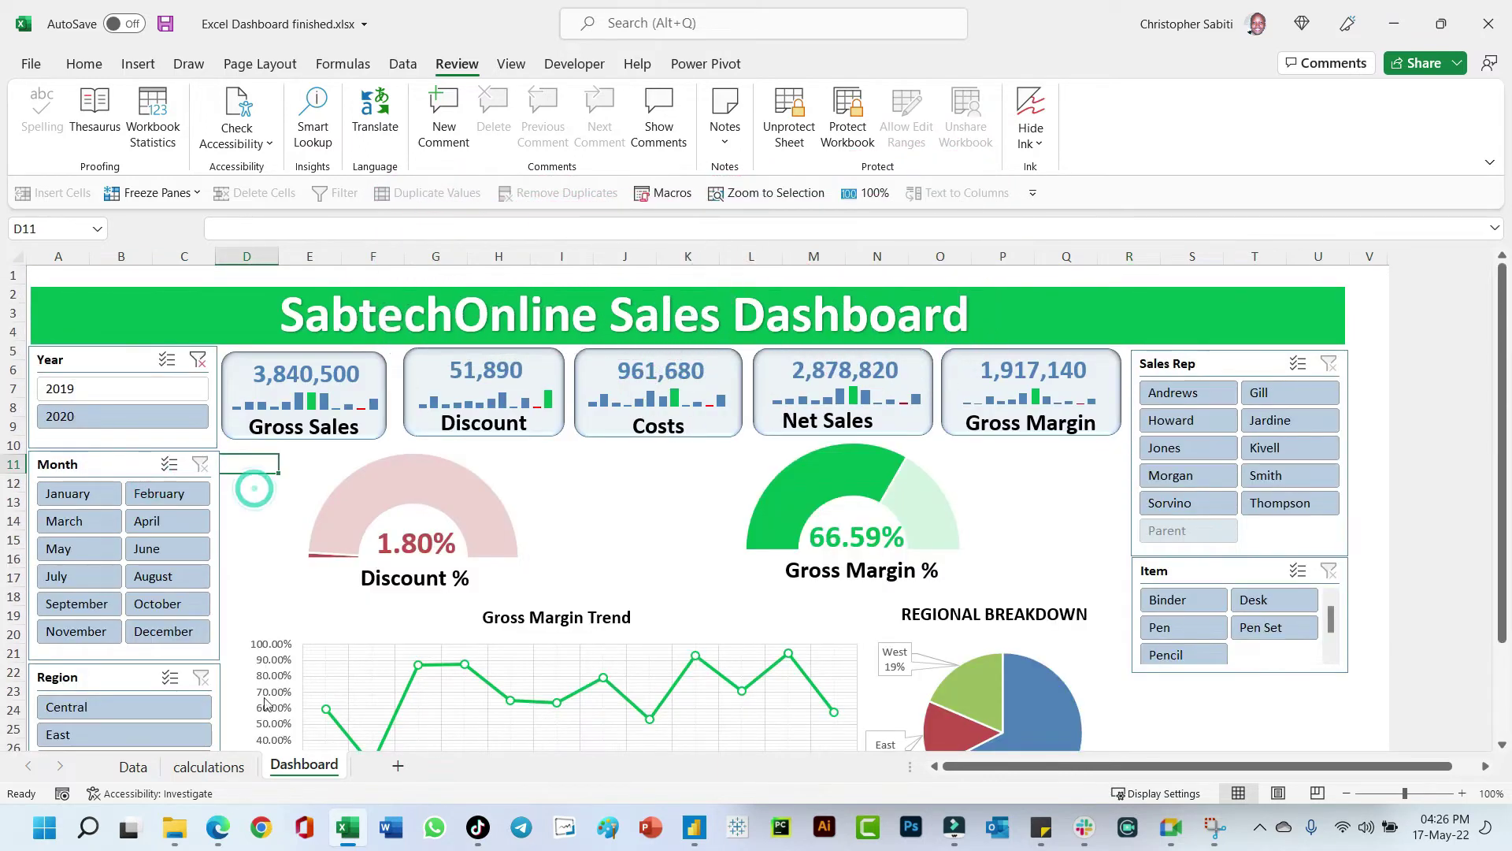
pyautogui.scroll(-2, 268, 513)
pyautogui.click(122, 708)
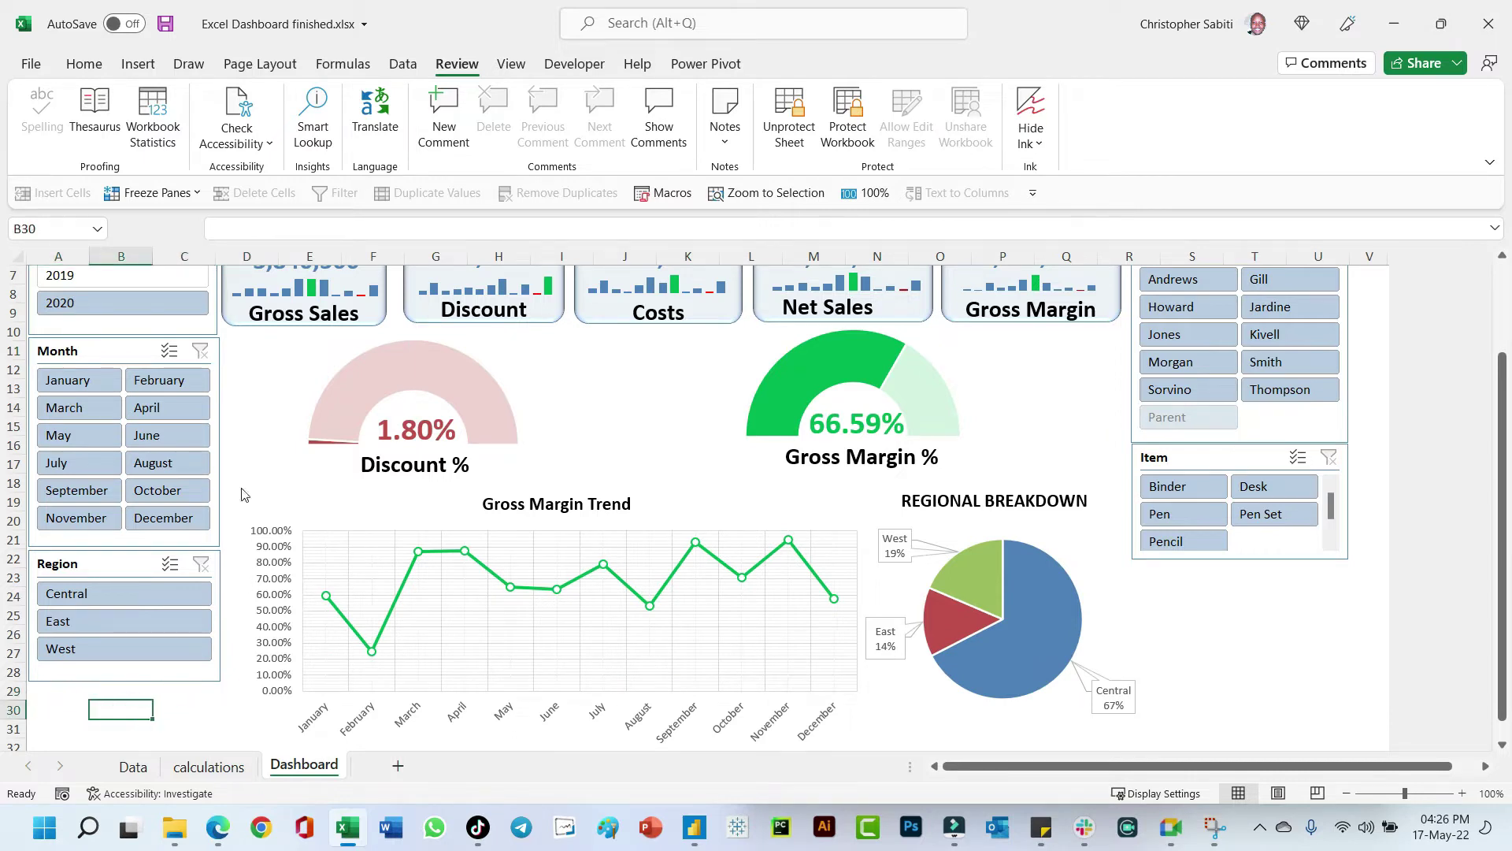
pyautogui.scroll(2, 197, 410)
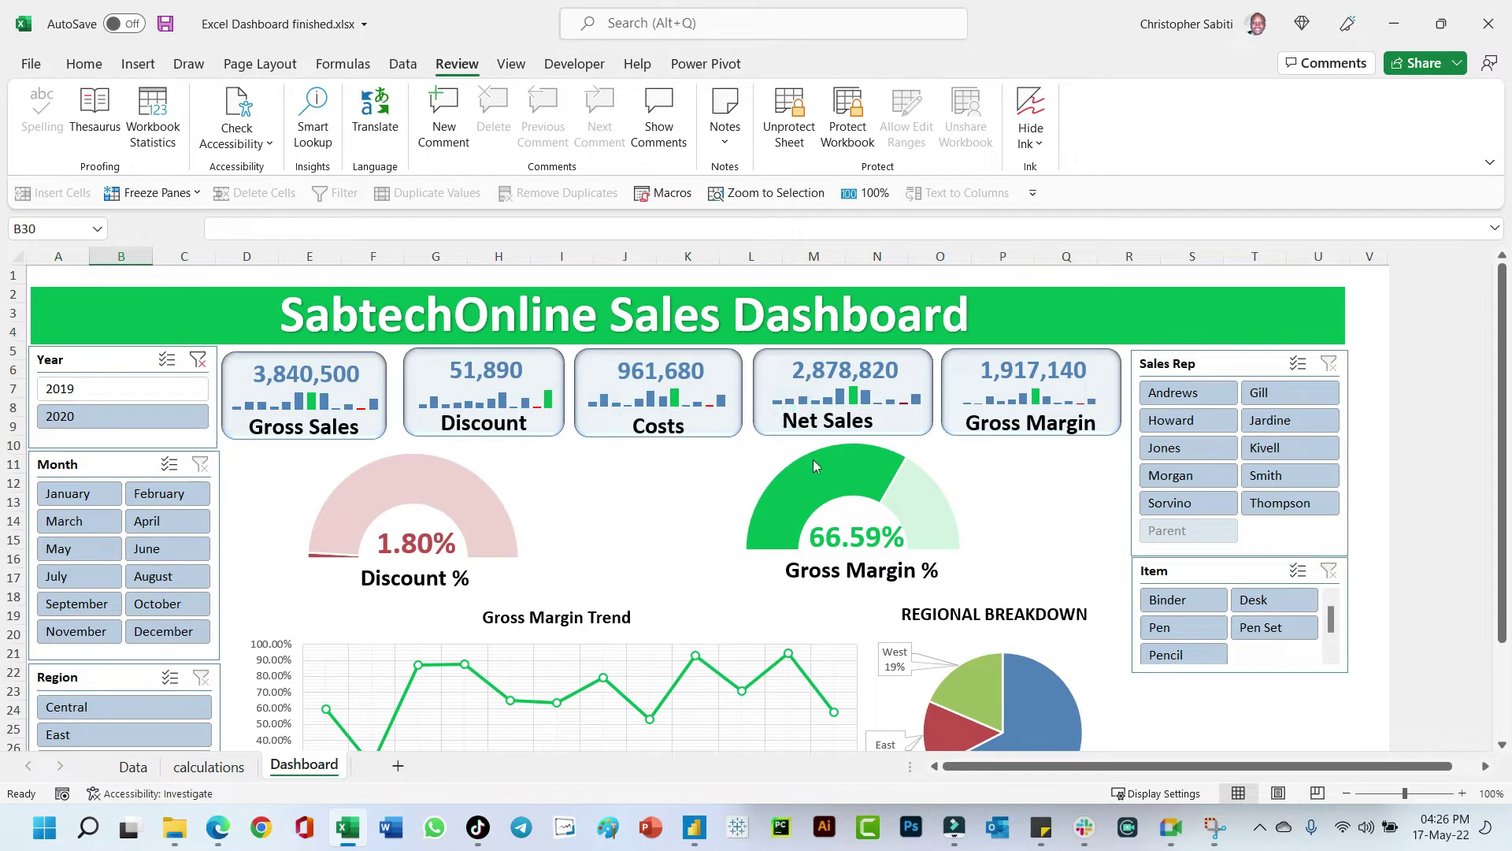
pyautogui.scroll(-2, 850, 587)
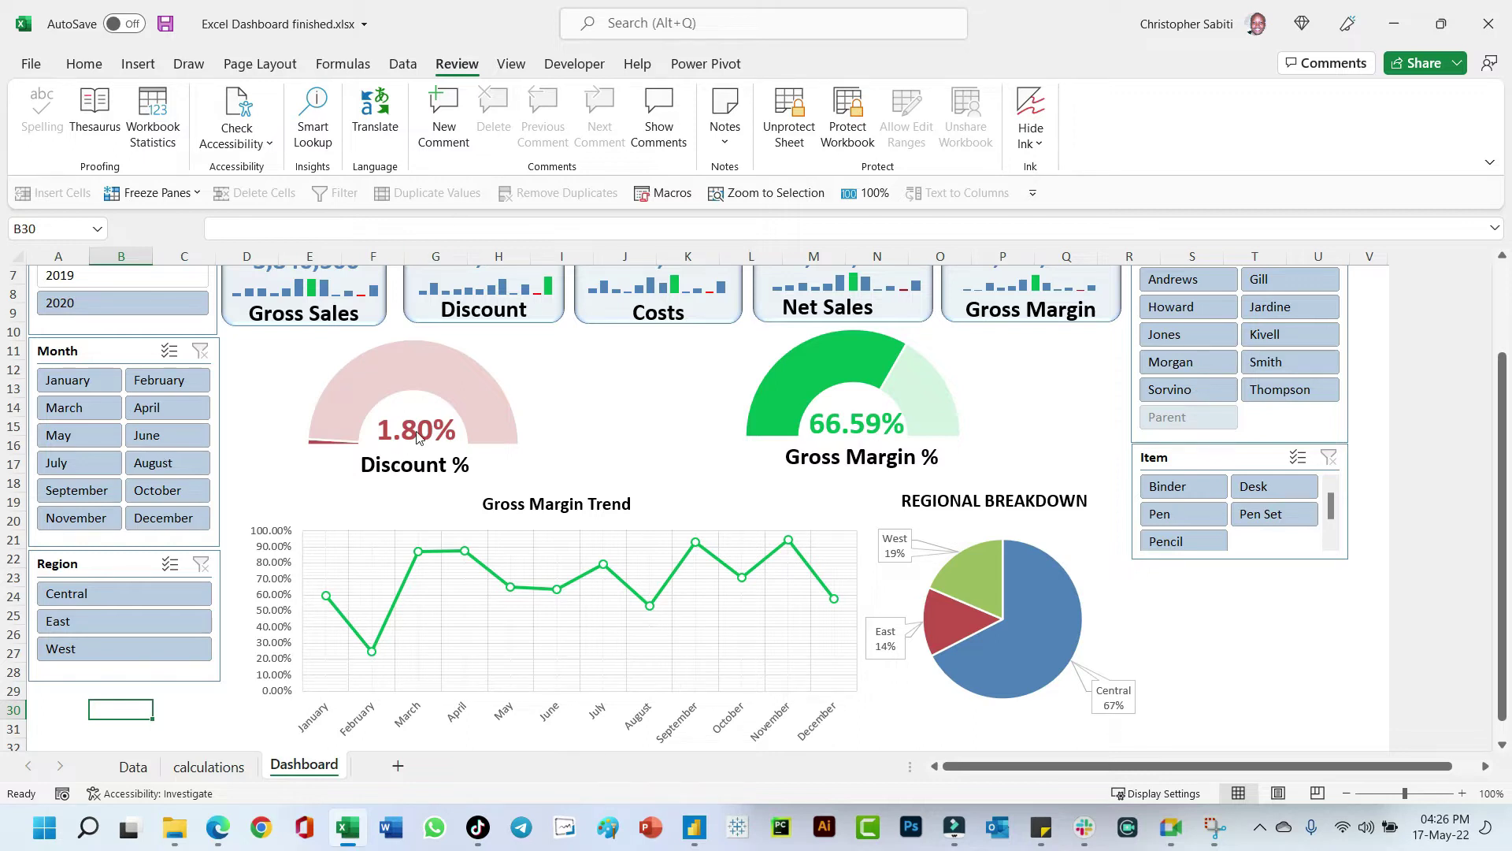
# Step: Try to unprotect the Dashboard sheet by entering a sheet password, and dismiss the resulting message
pyautogui.click(790, 116)
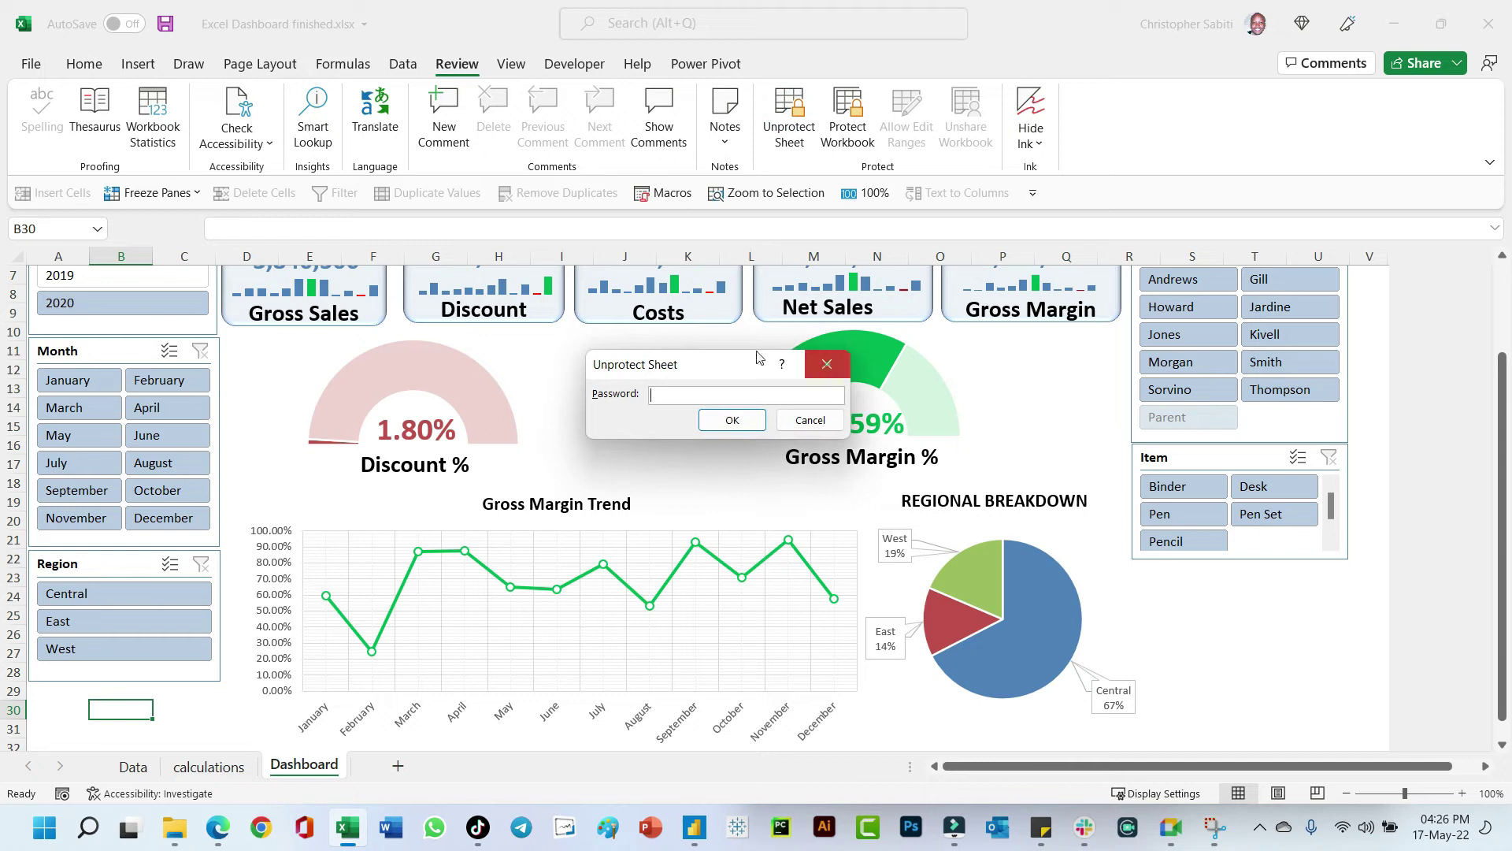
pyautogui.click(827, 364)
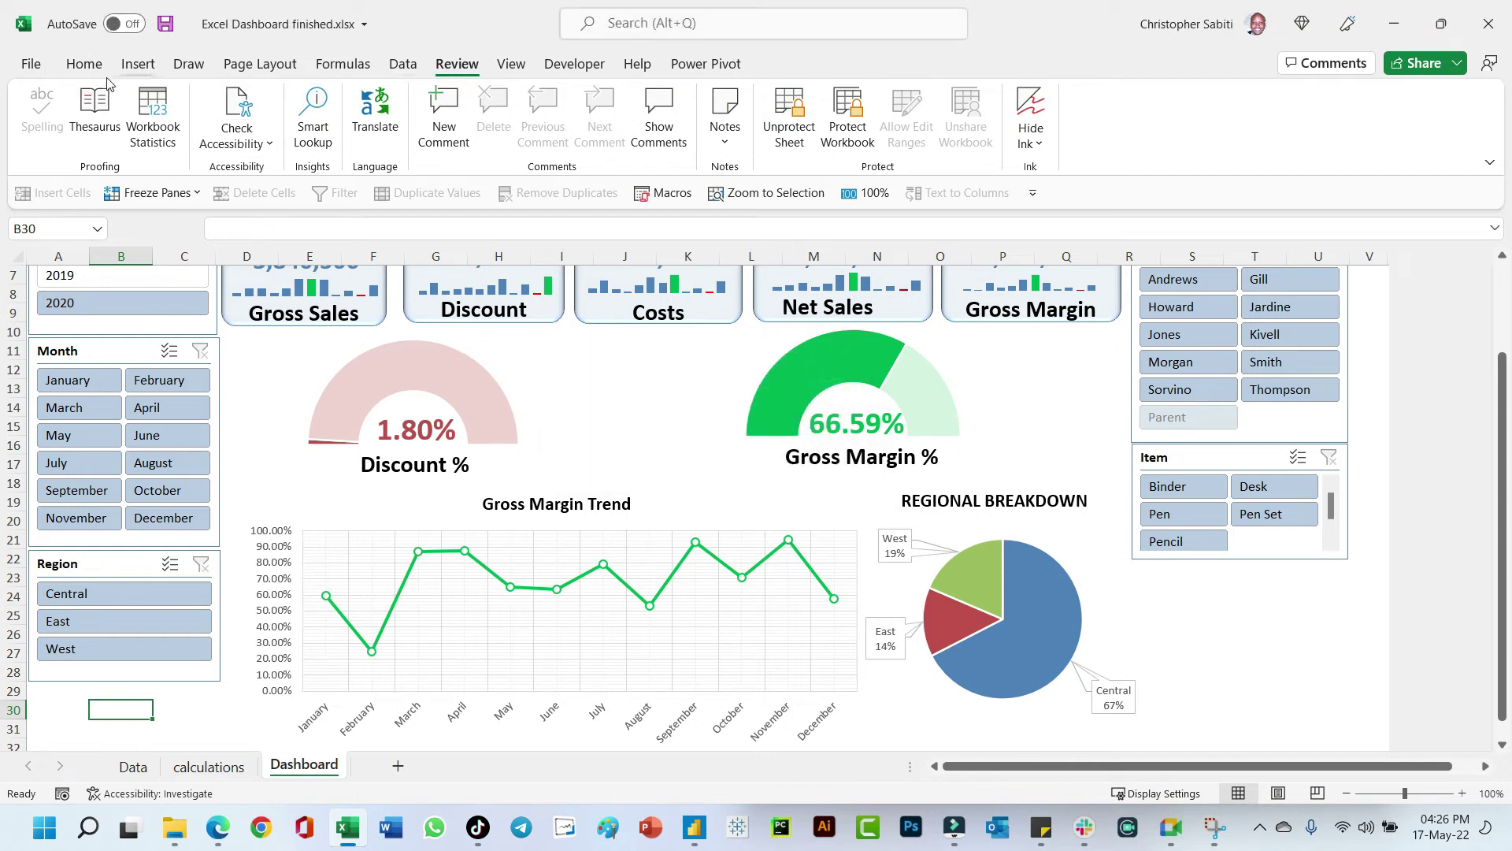
pyautogui.click(787, 110)
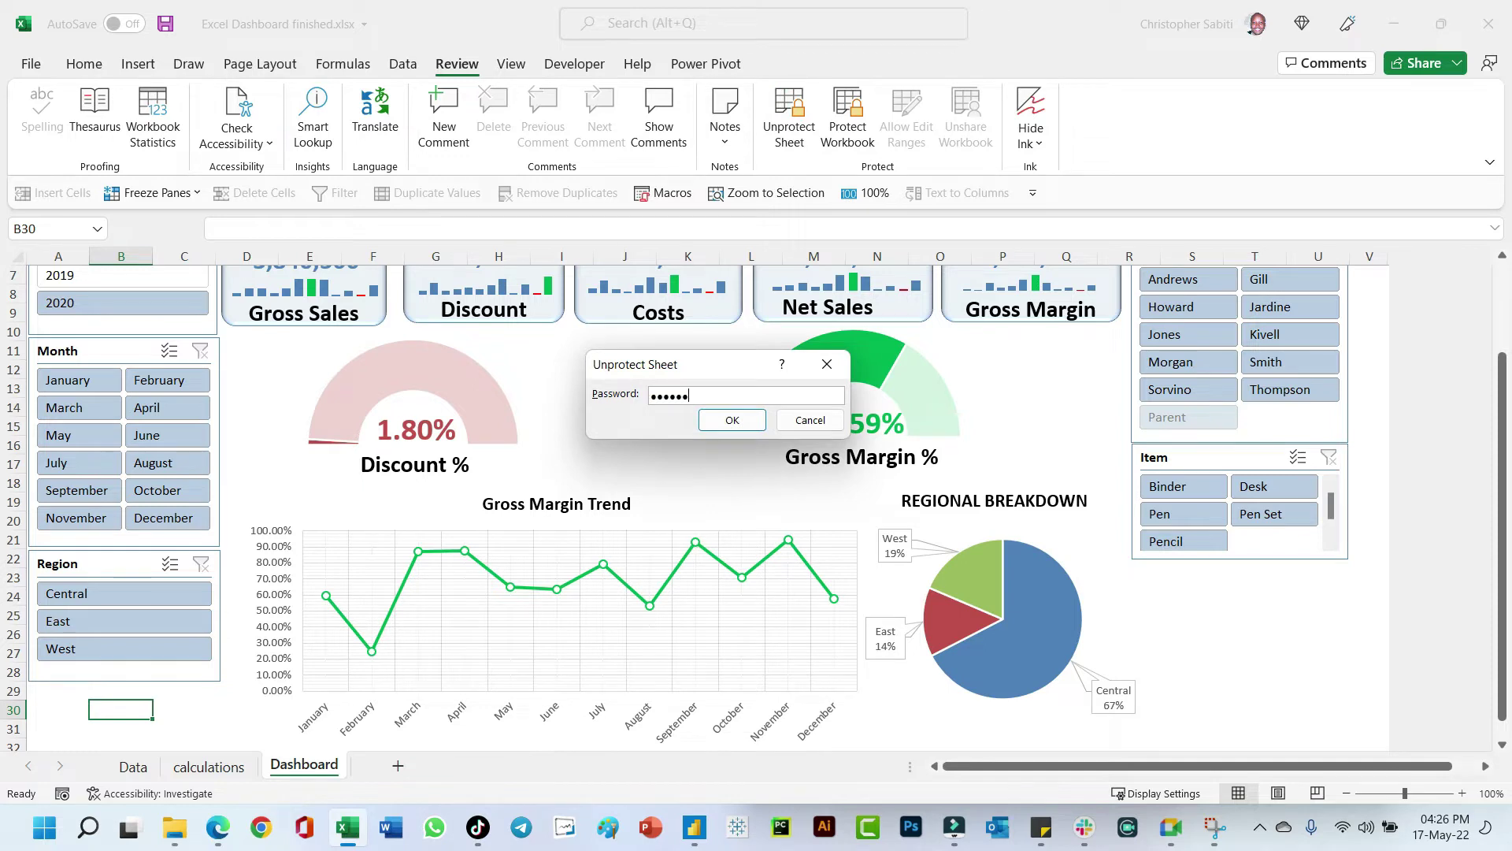
pyautogui.press('Return')
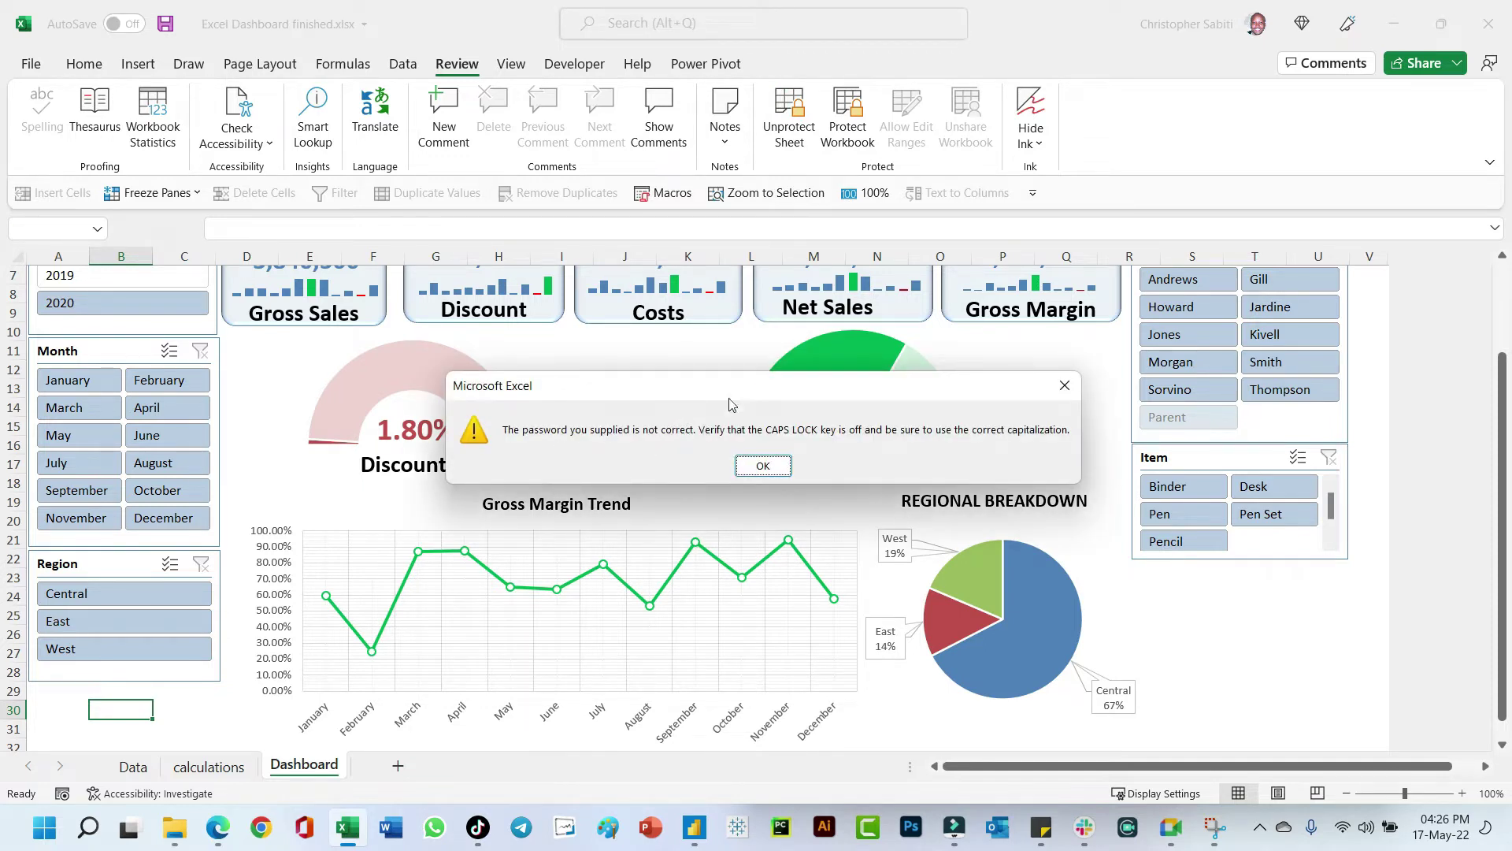
pyautogui.moveTo(733, 387); pyautogui.dragTo(554, 339)
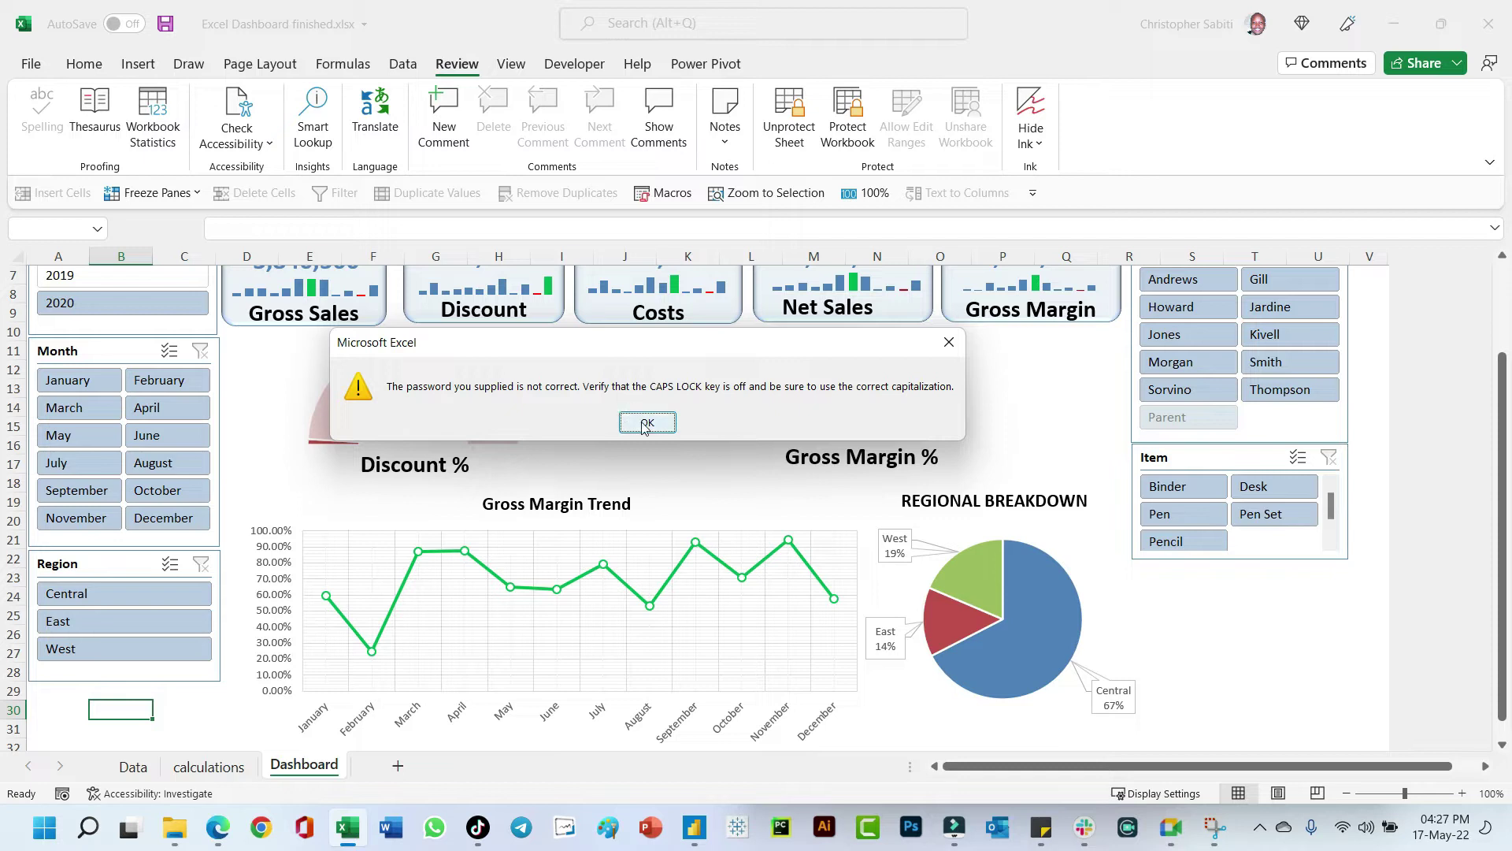
pyautogui.click(646, 425)
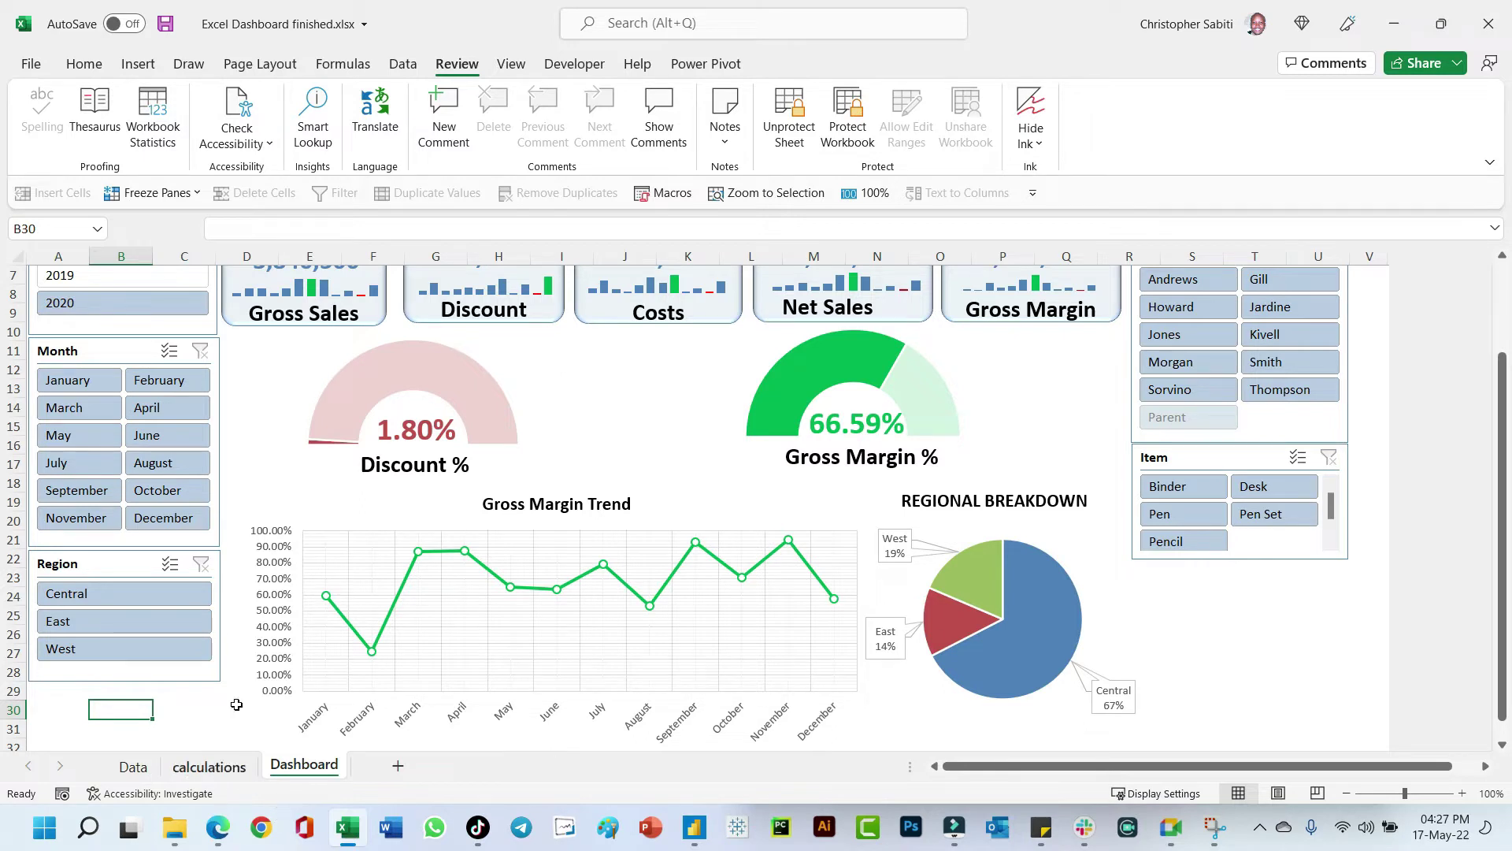
# Step: Test editing on the calculations sheet by entering 22 in cell F22 and erasing it again
pyautogui.click(196, 777)
pyautogui.click(347, 522)
pyautogui.click(391, 569)
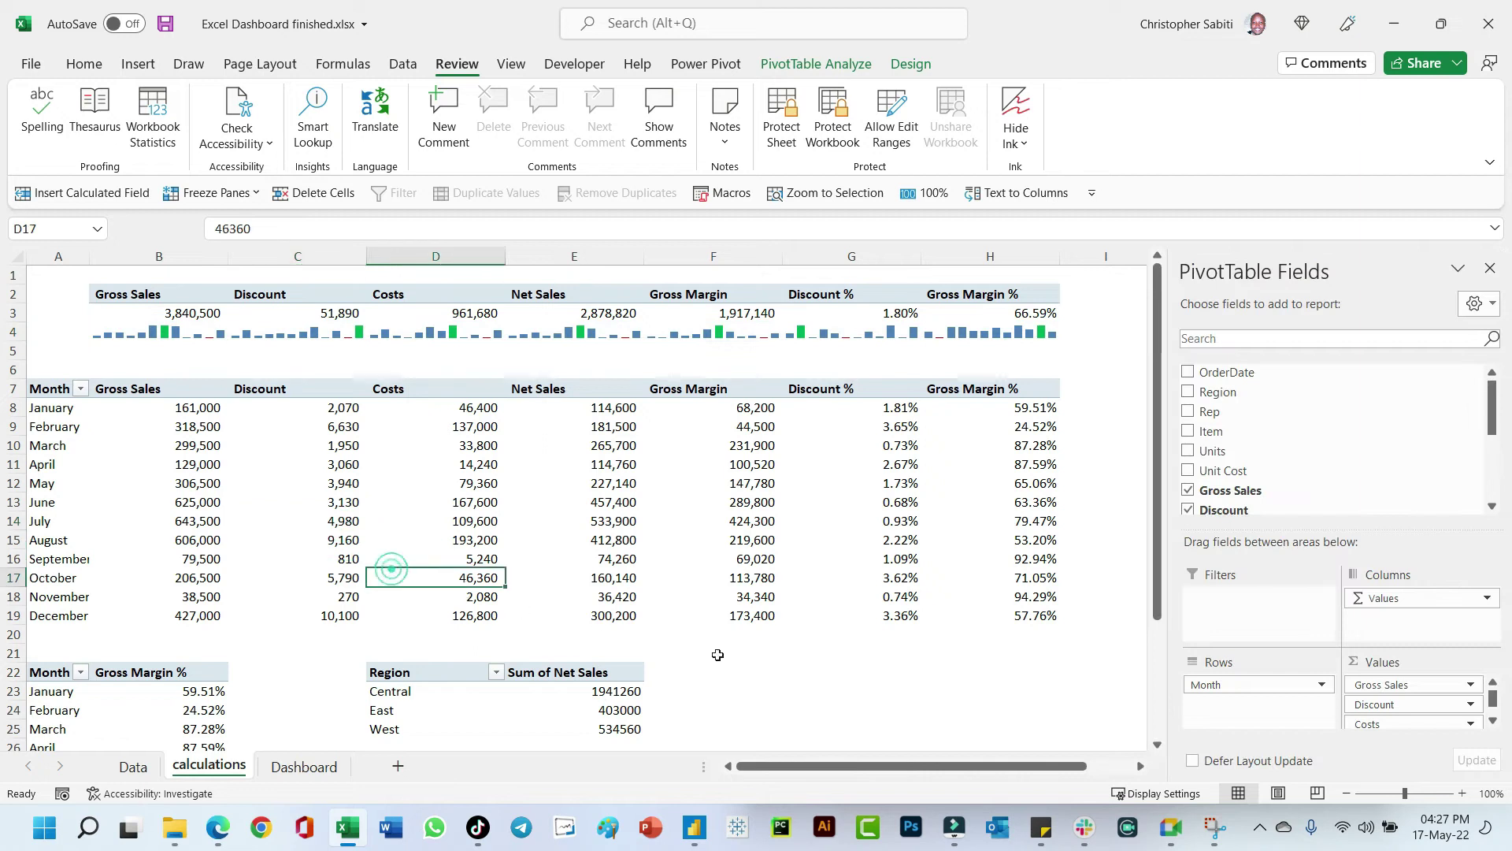
pyautogui.click(753, 670)
pyautogui.write('22')
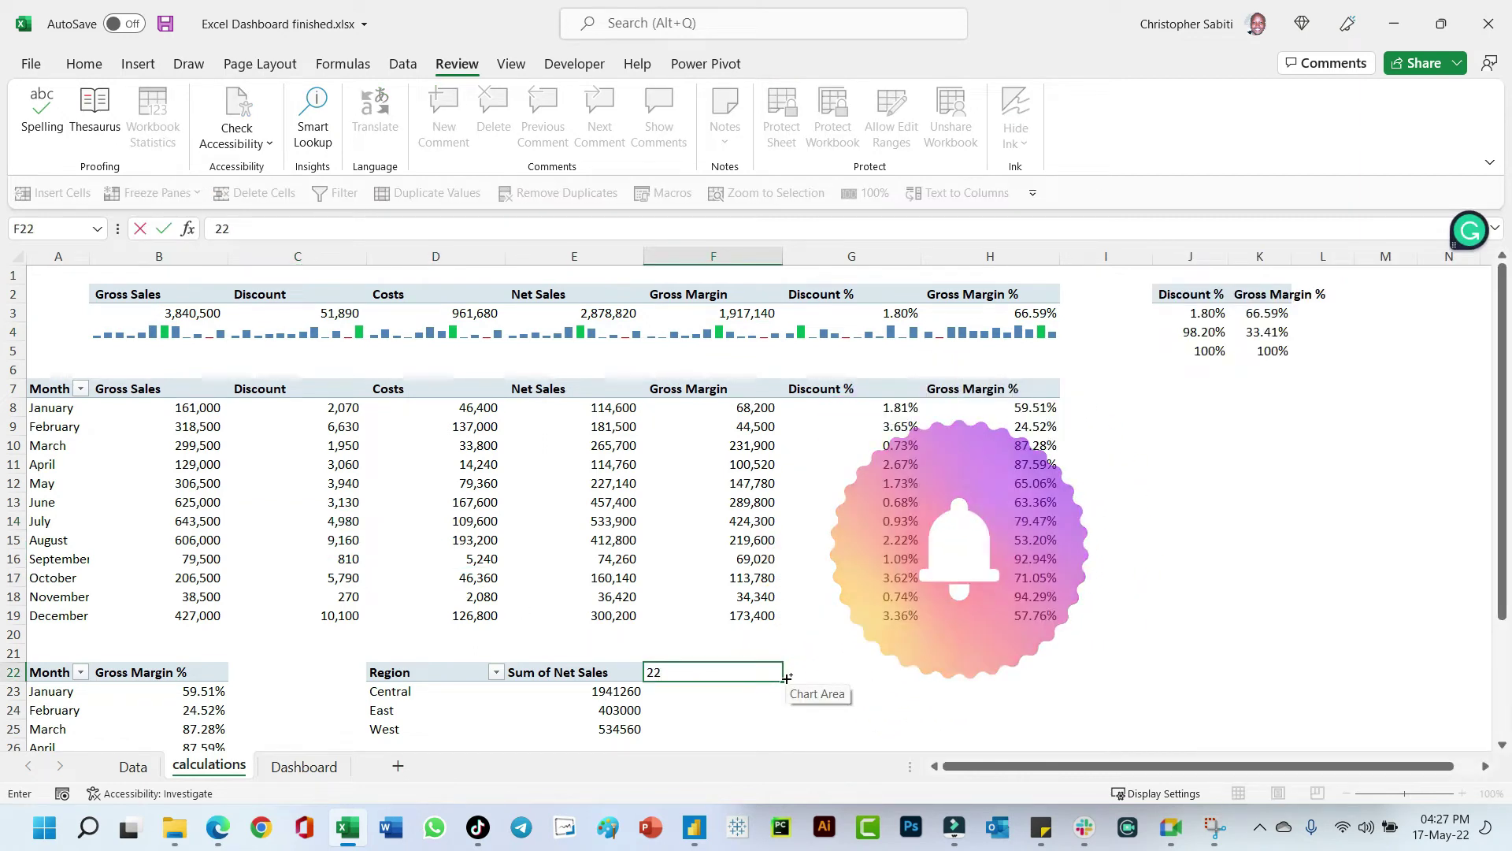
pyautogui.press('BackSpace')
pyautogui.press('BackSpace')
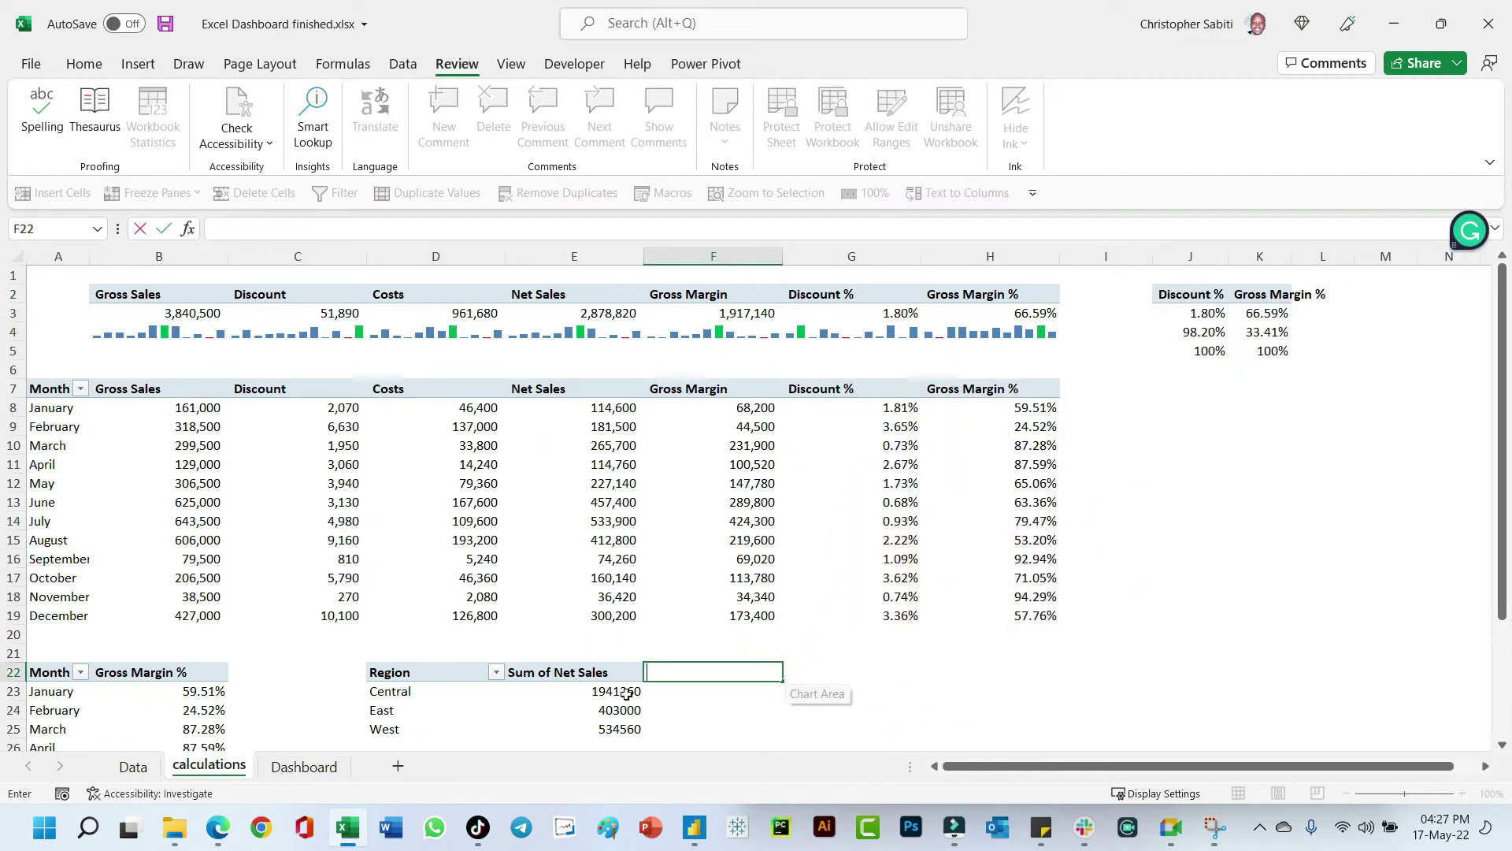
# Step: Test editing on the Data sheet by entering 22 in cell O15
pyautogui.click(134, 767)
pyautogui.click(863, 540)
pyautogui.click(985, 545)
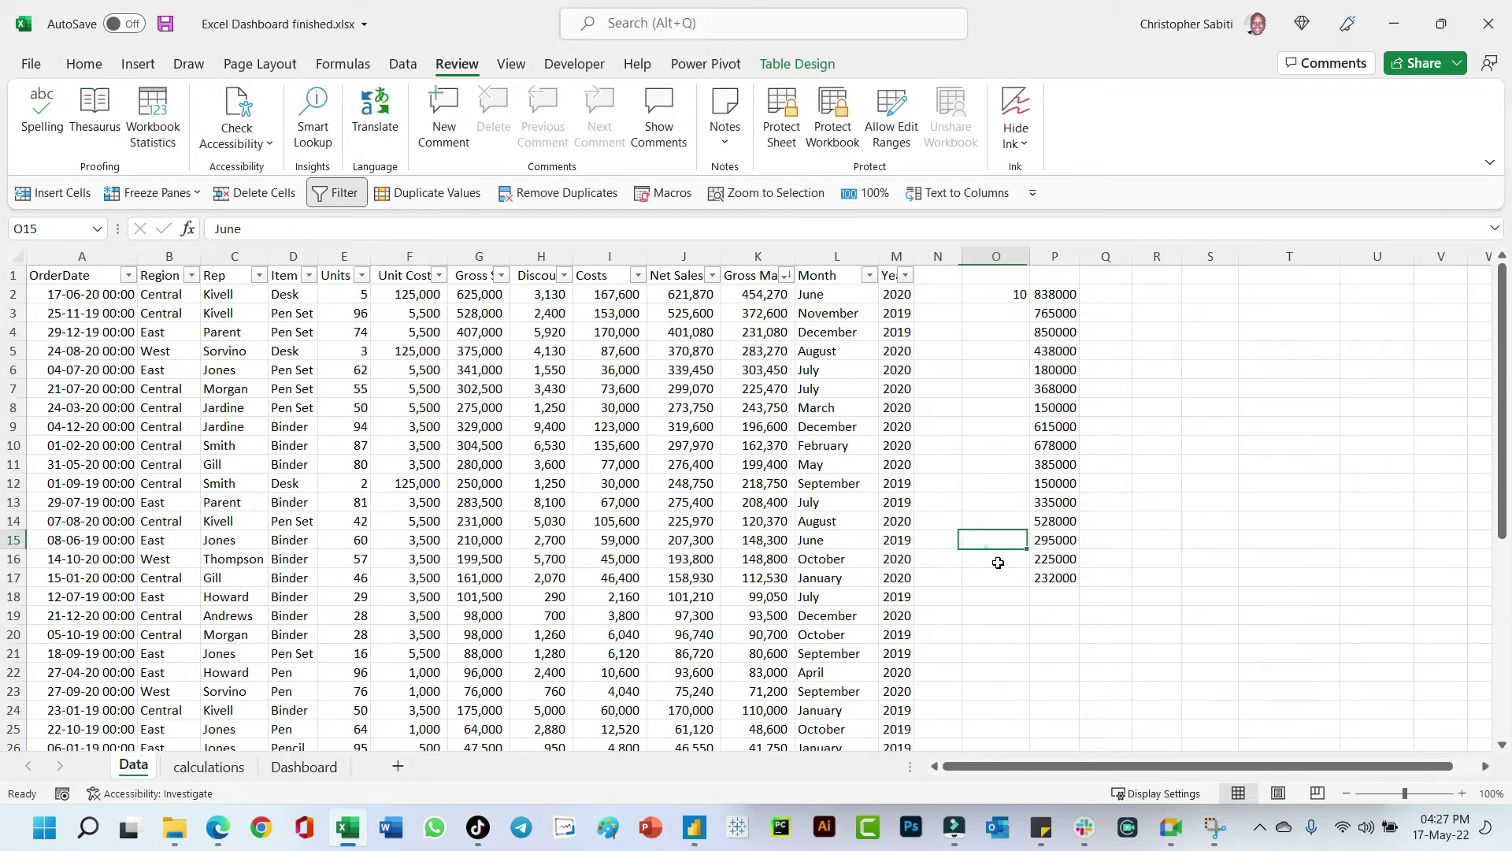
pyautogui.write('22')
pyautogui.click(985, 626)
pyautogui.click(975, 538)
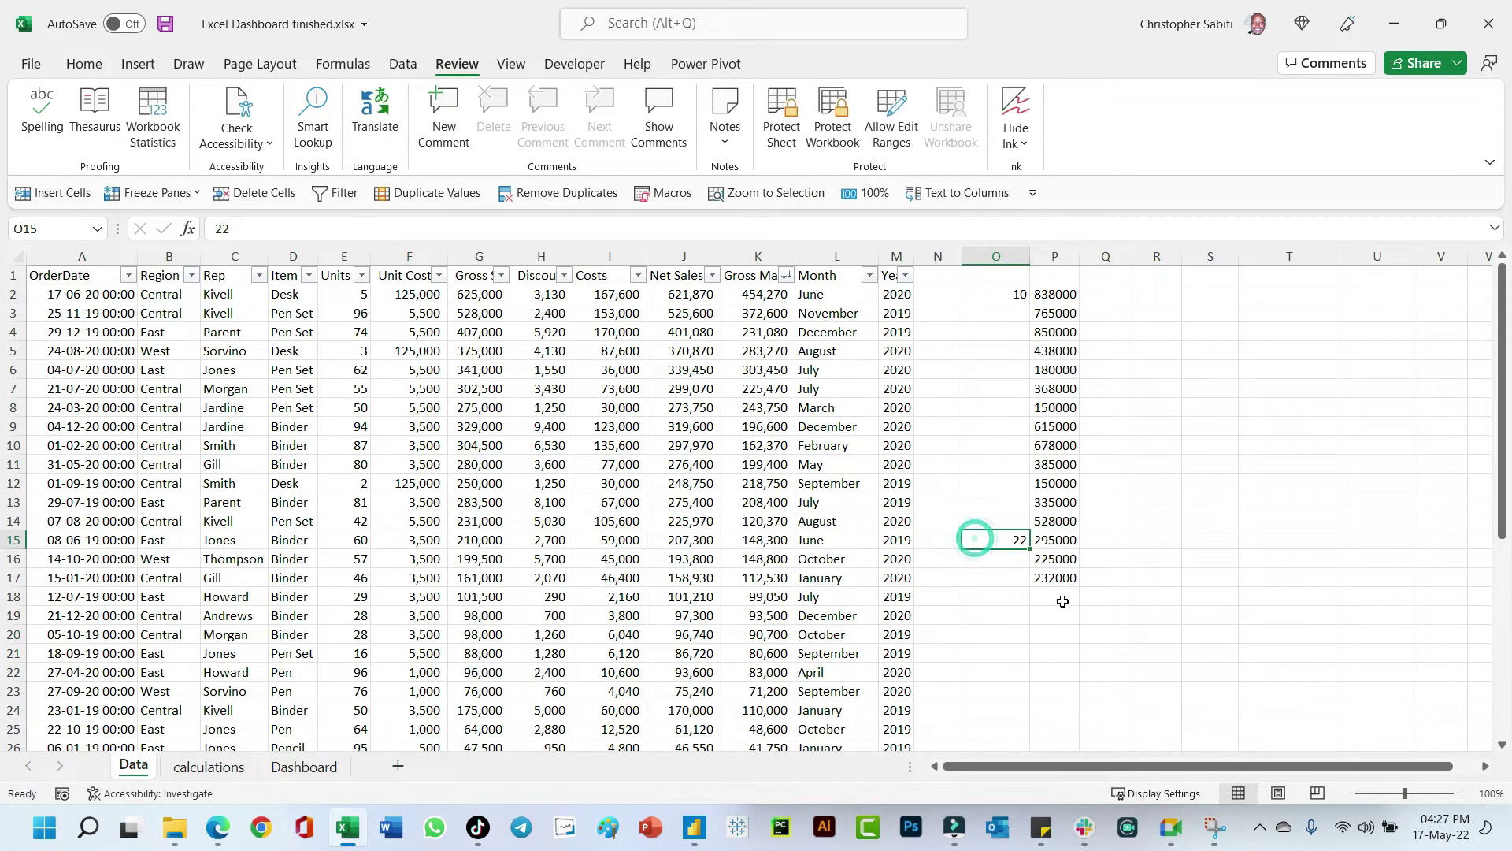
# Step: Try to clear cell U26 on the Dashboard sheet and dismiss the resulting message
pyautogui.click(298, 766)
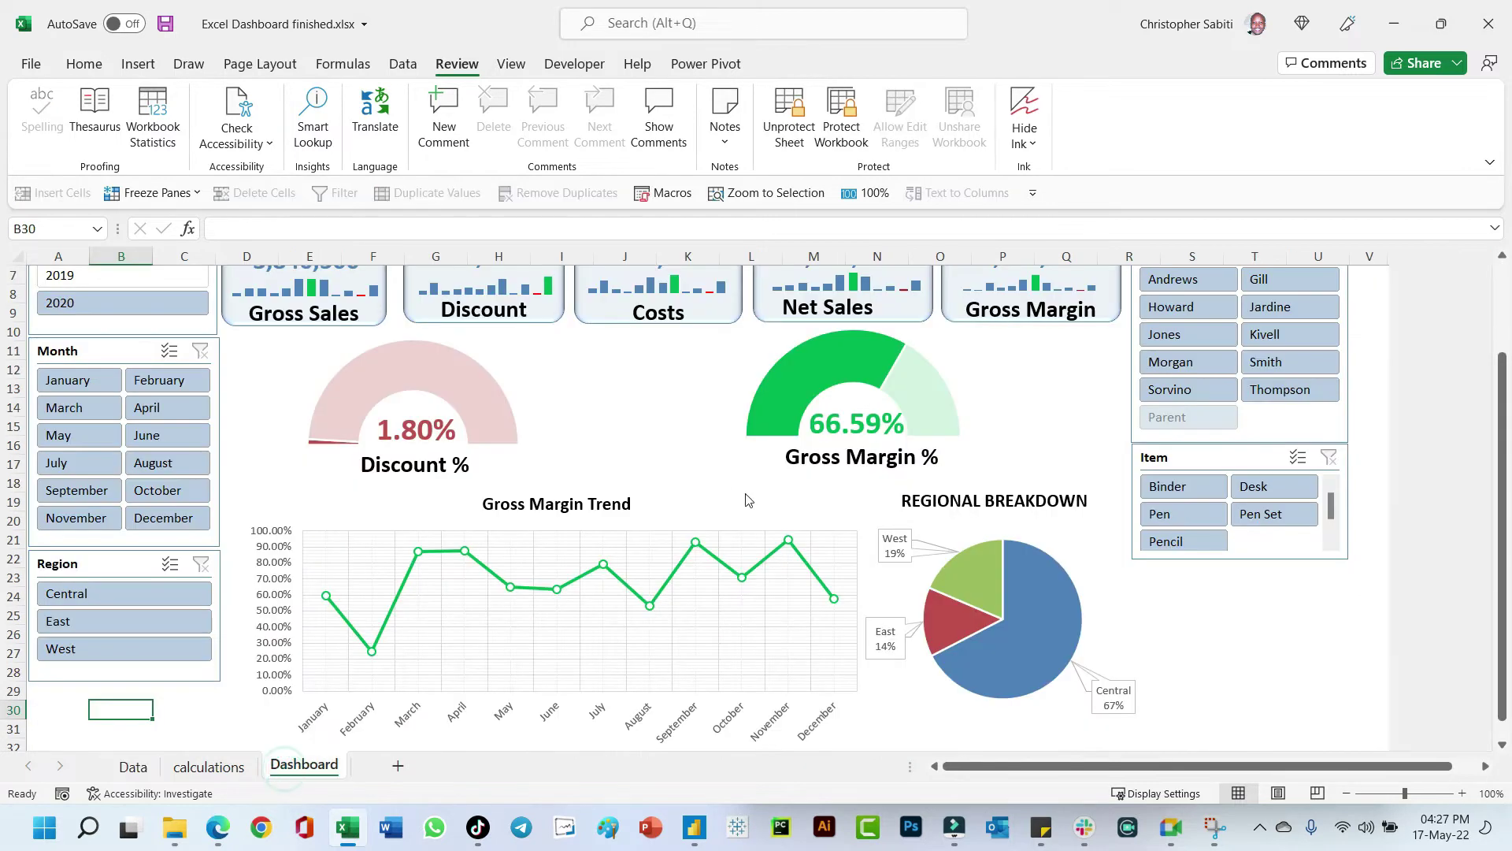
pyautogui.click(1302, 632)
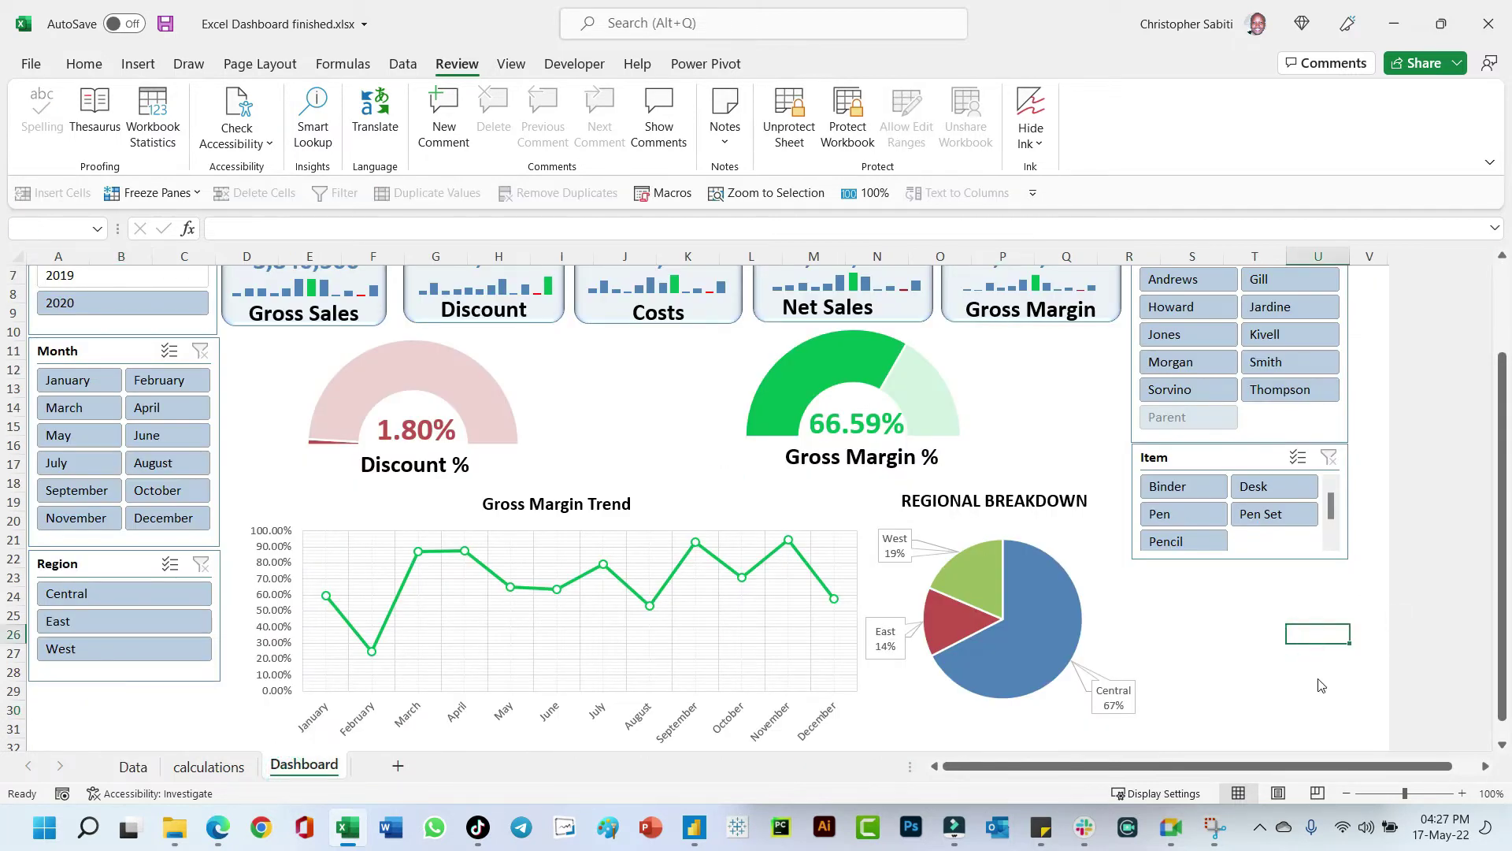
pyautogui.press('Delete')
pyautogui.click(1127, 385)
# Step: Close the workbook and save the changes to Excel Dashboard finished.xlsx
pyautogui.click(1487, 23)
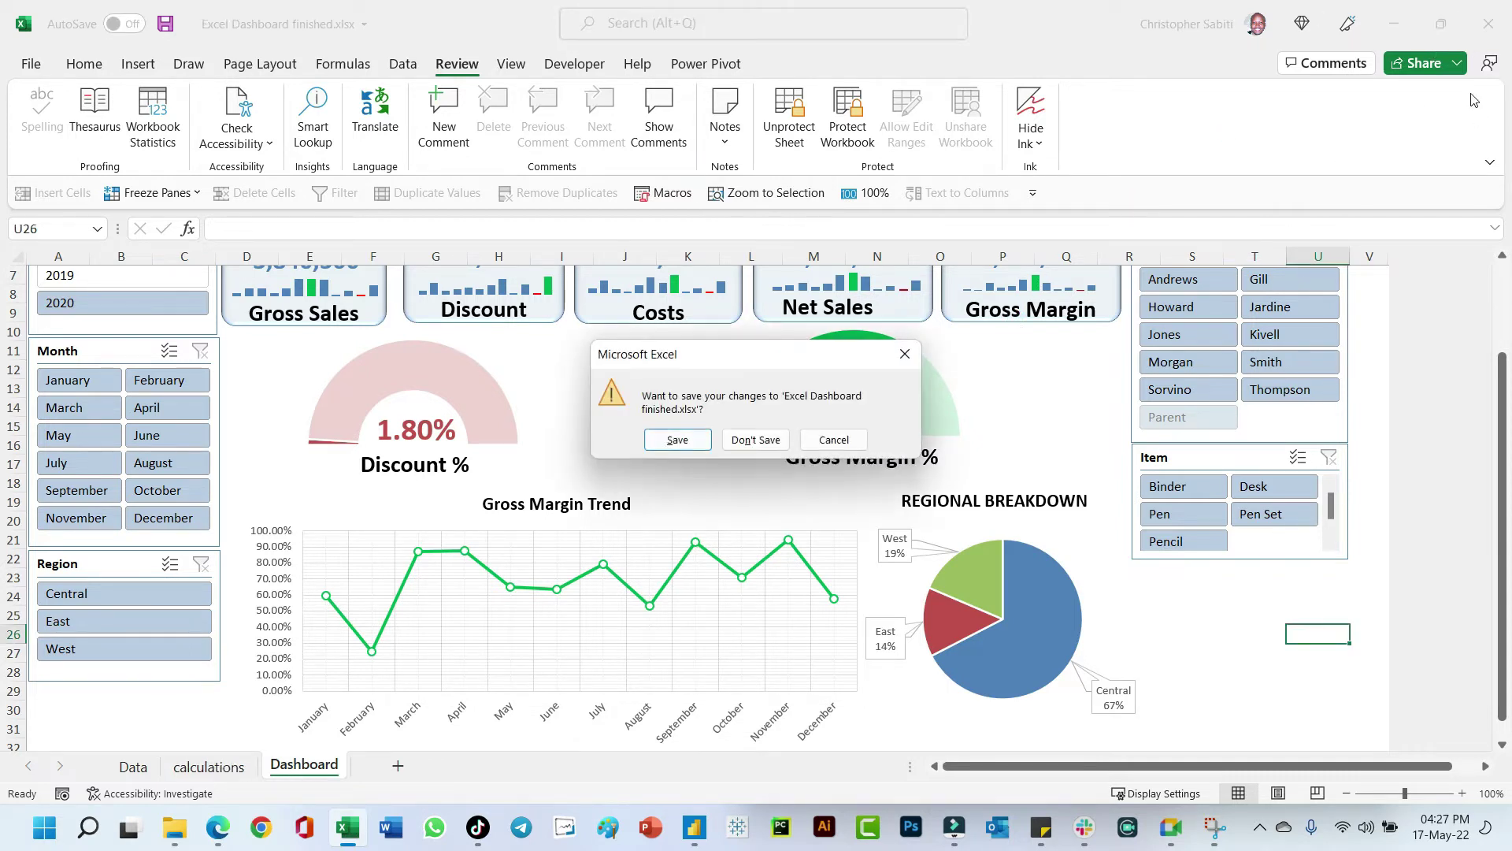
pyautogui.click(676, 440)
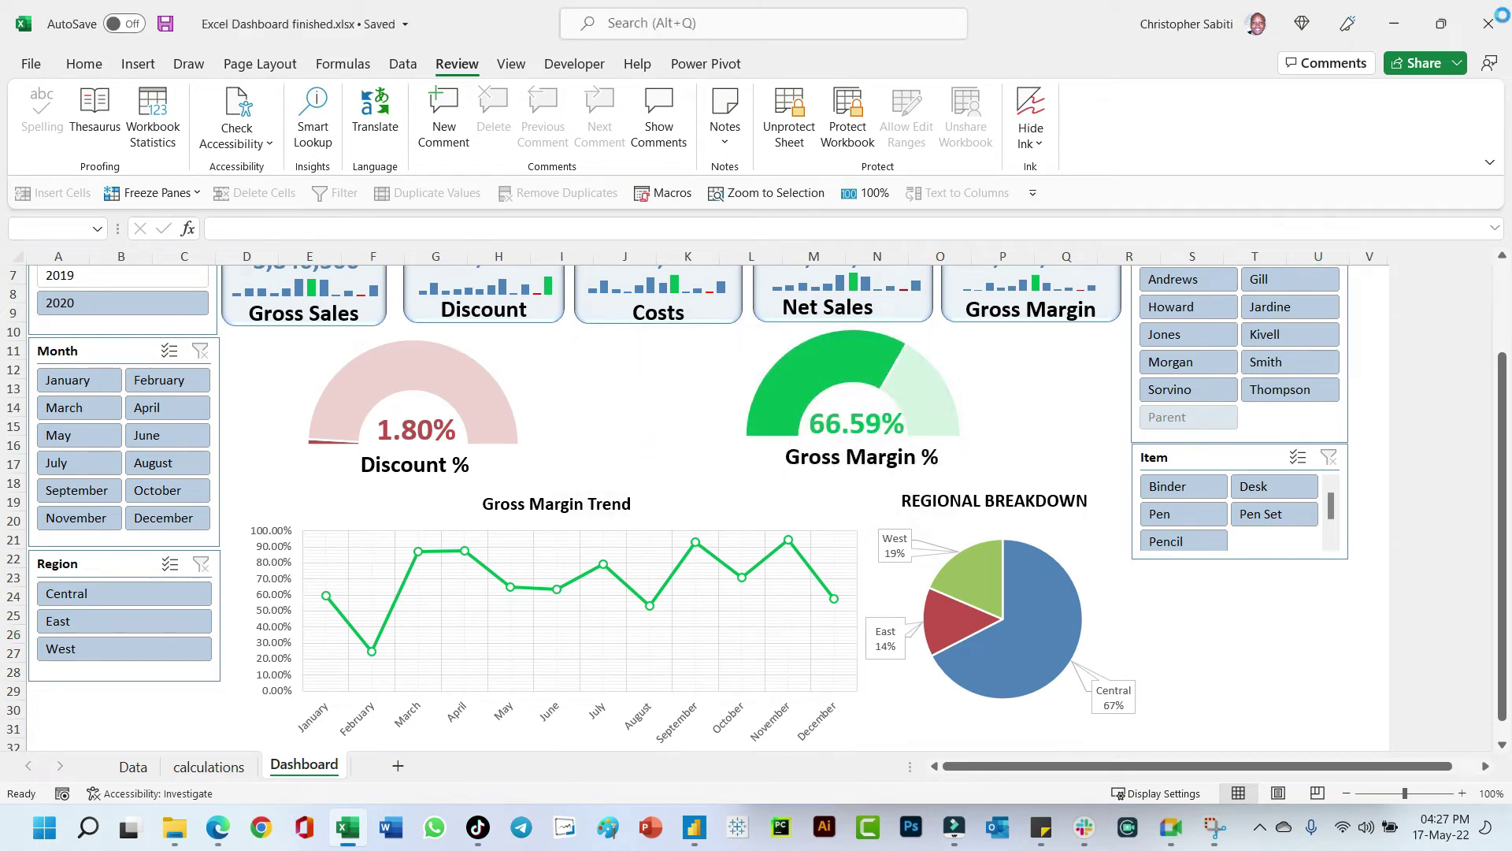
# Step: Duplicate Excel Dashboard finished.xlsx on the desktop and arrange the original and the copy side by side
pyautogui.moveTo(641, 89); pyautogui.dragTo(483, 337)
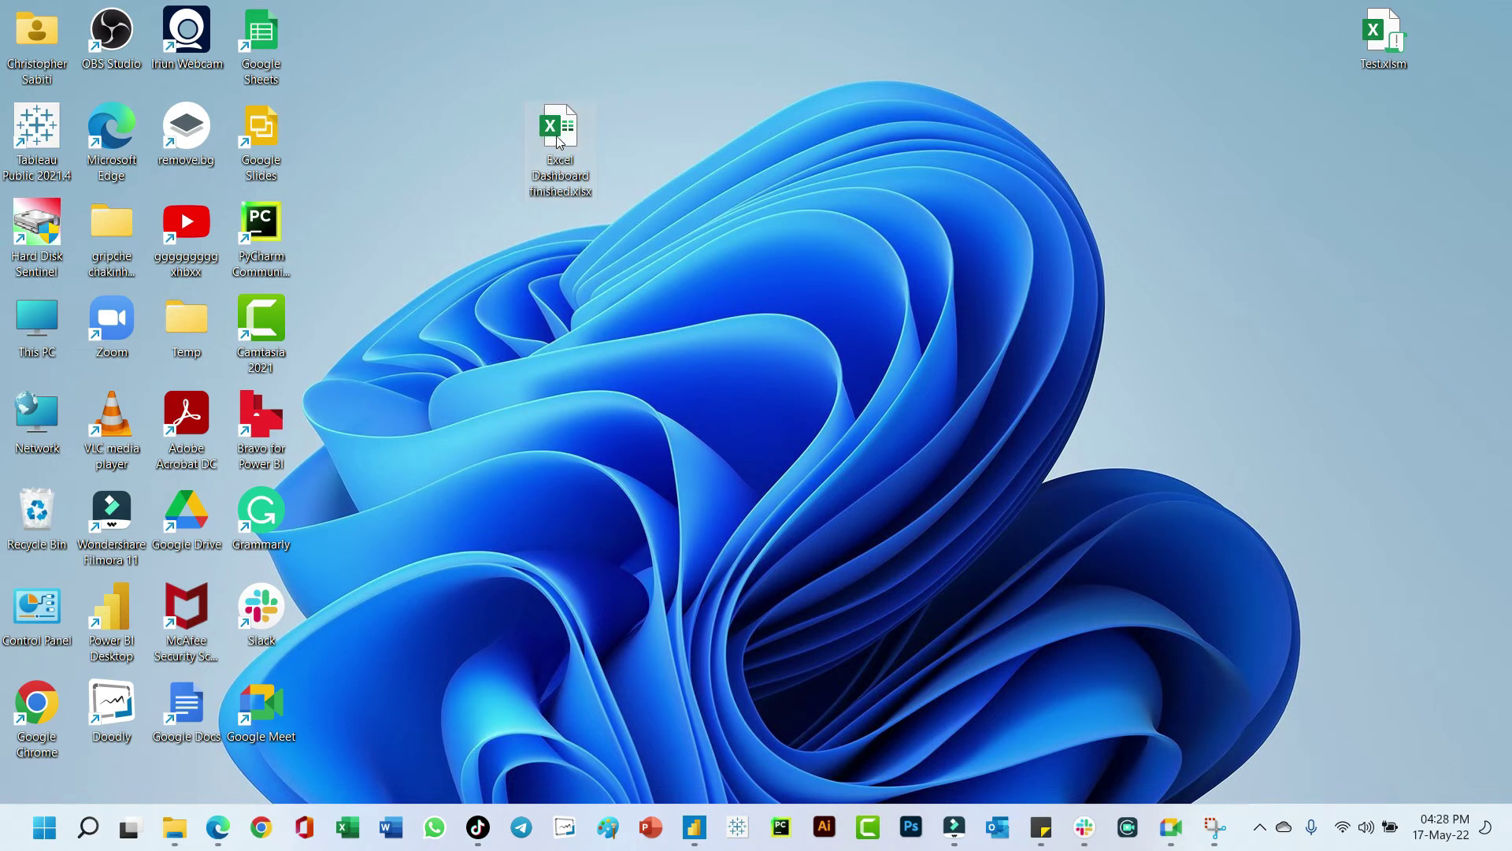
pyautogui.moveTo(561, 141); pyautogui.dragTo(651, 105)
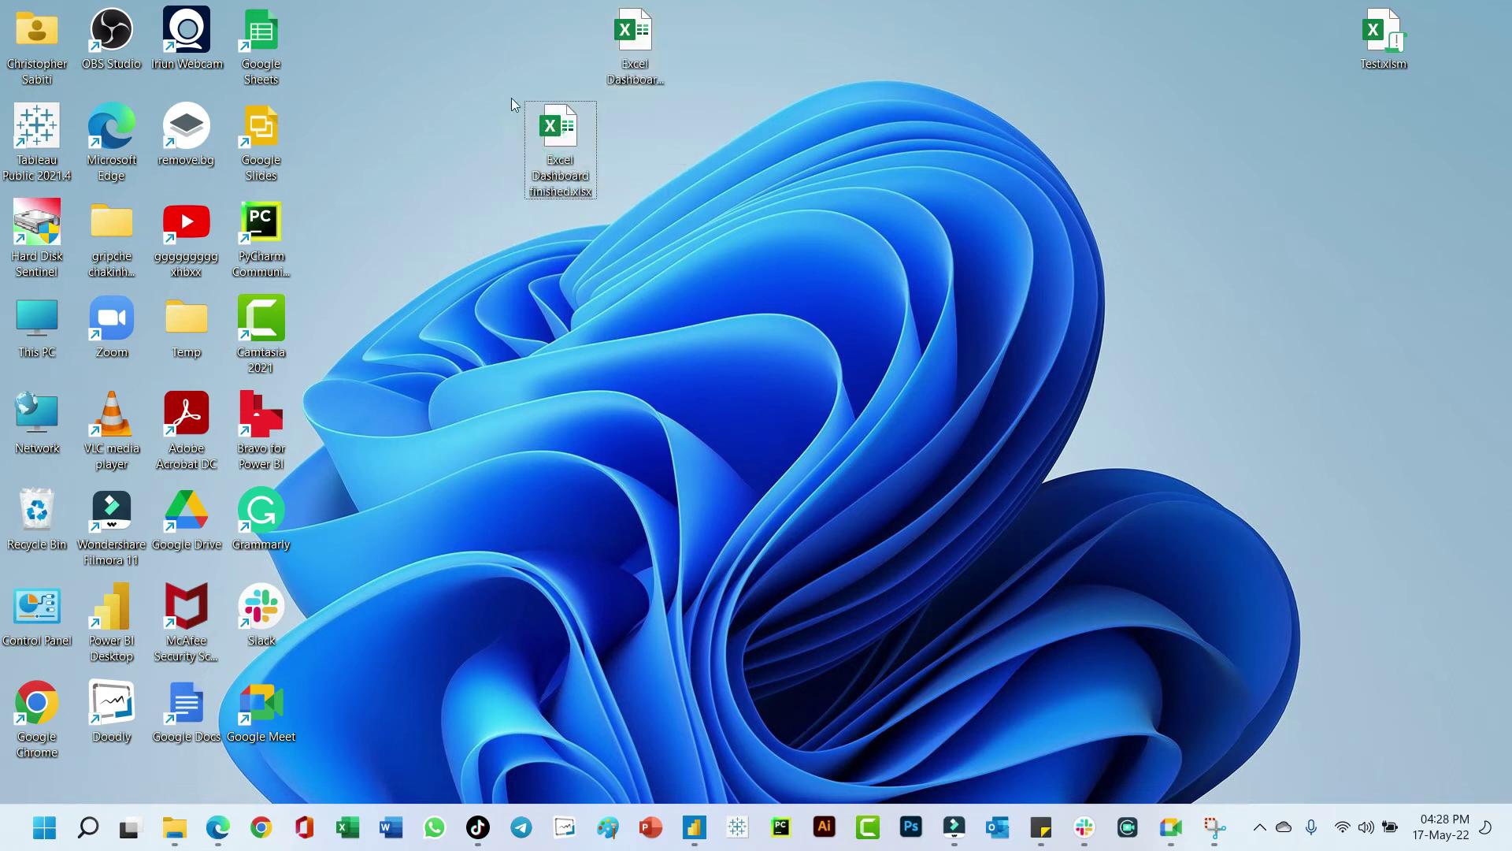
pyautogui.moveTo(528, 110); pyautogui.dragTo(504, 71)
# Step: Rename the copied workbook as Unprtect.xlsx and move its icon to a free spot on the desktop
pyautogui.click(635, 44)
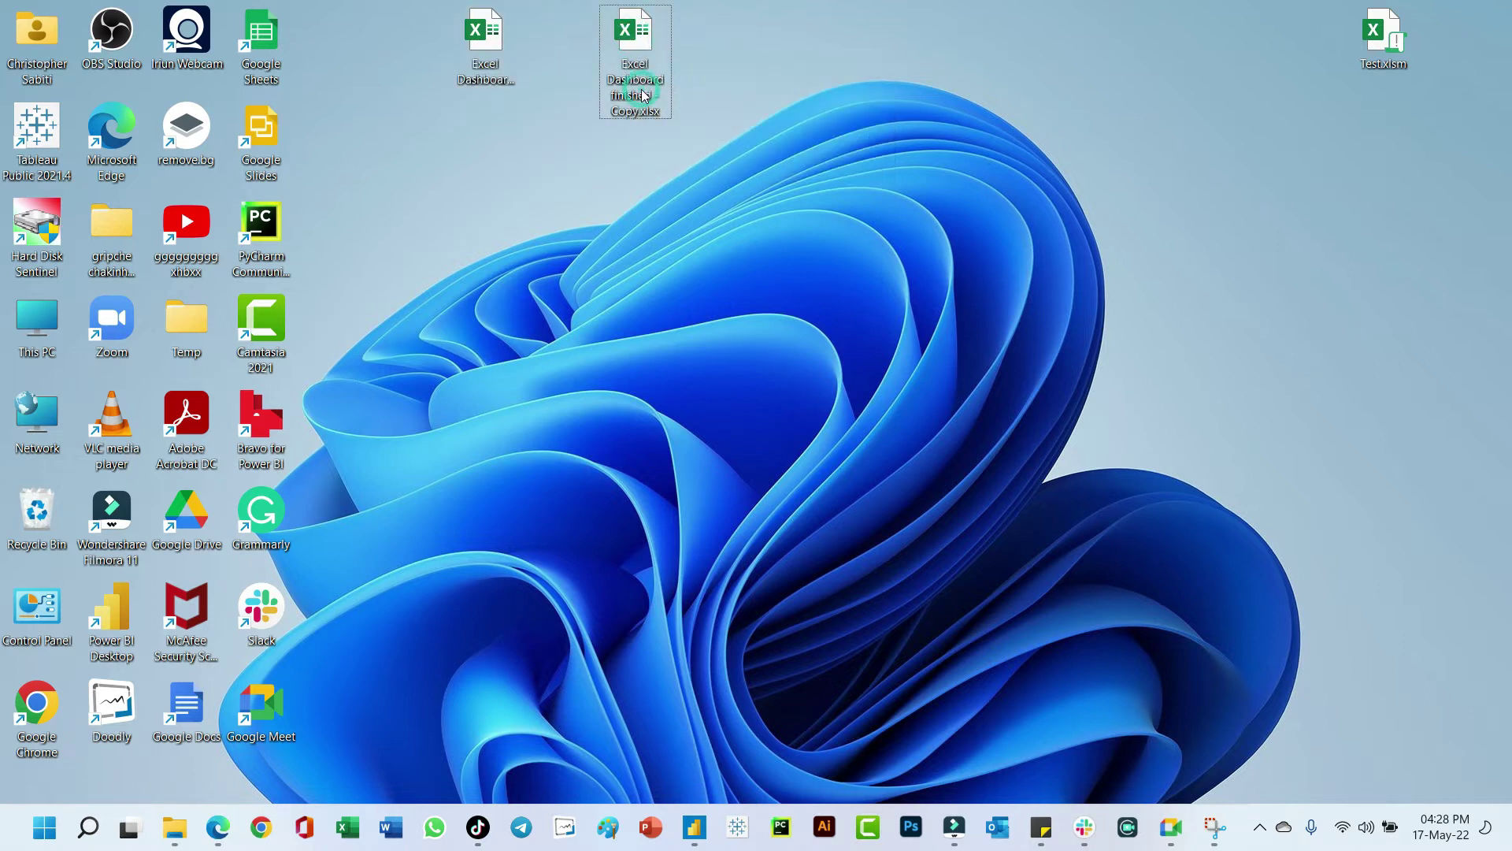
pyautogui.press('F2')
pyautogui.write('Unprtect.xlsx')
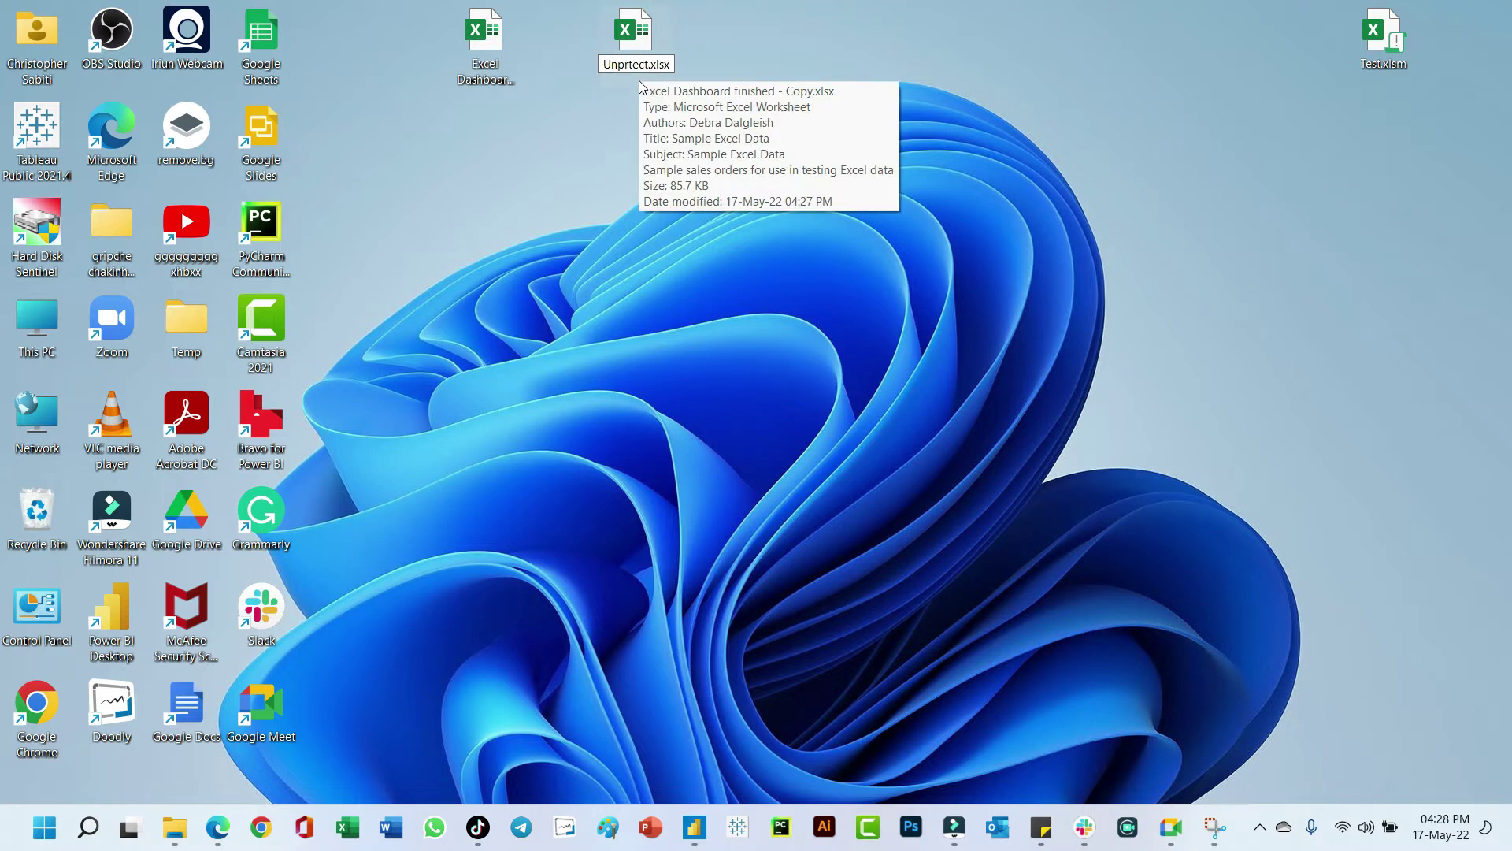
pyautogui.press('\\')
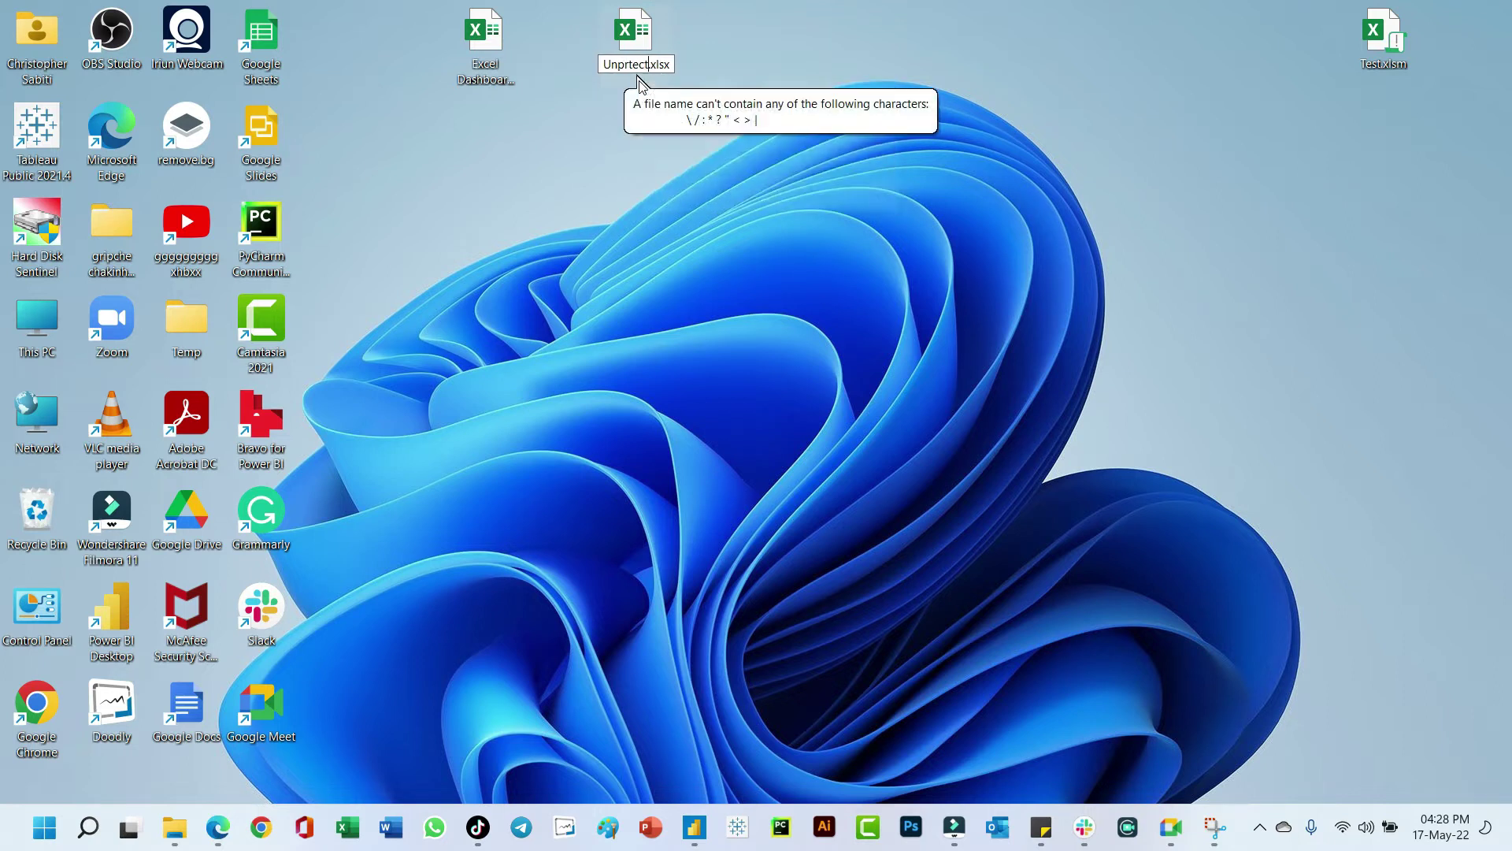
pyautogui.press('Return')
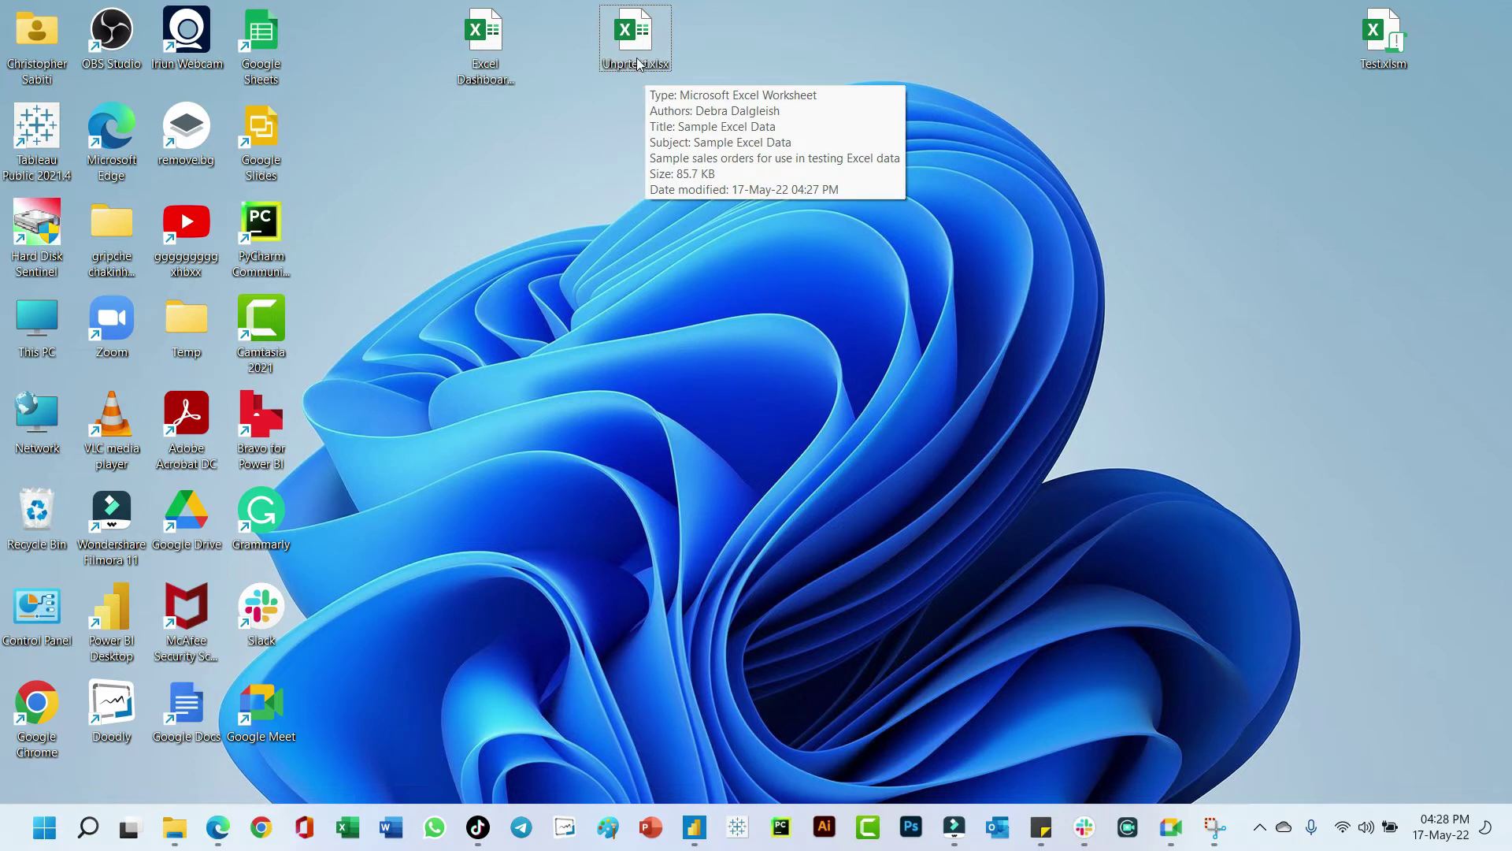
pyautogui.moveTo(639, 44); pyautogui.dragTo(565, 140)
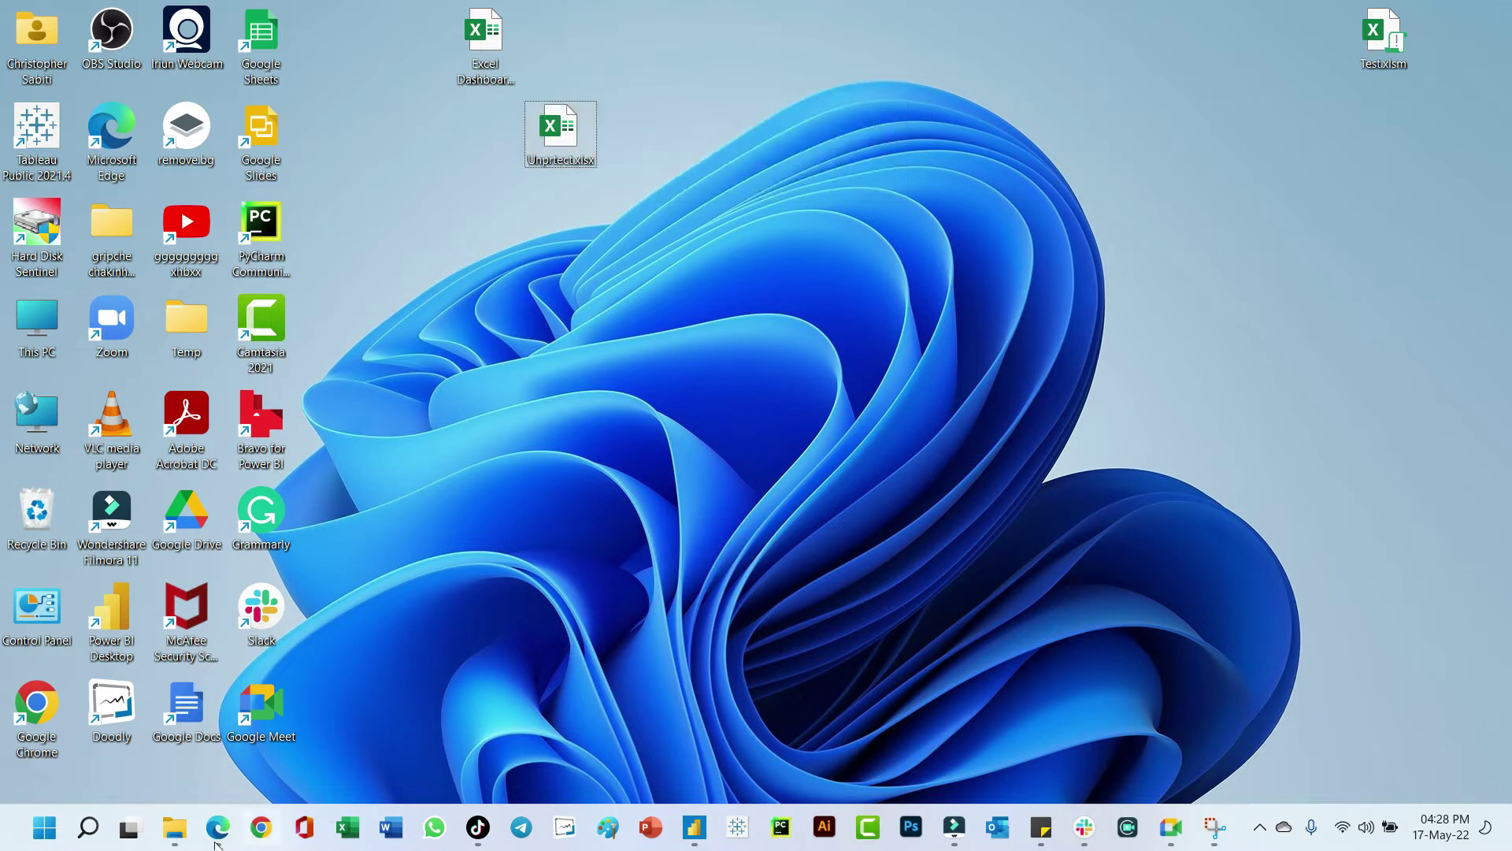
# Step: Switch to the Desktop folder in File Explorer, show its files in details view and widen the Name column
pyautogui.click(172, 827)
pyautogui.click(226, 732)
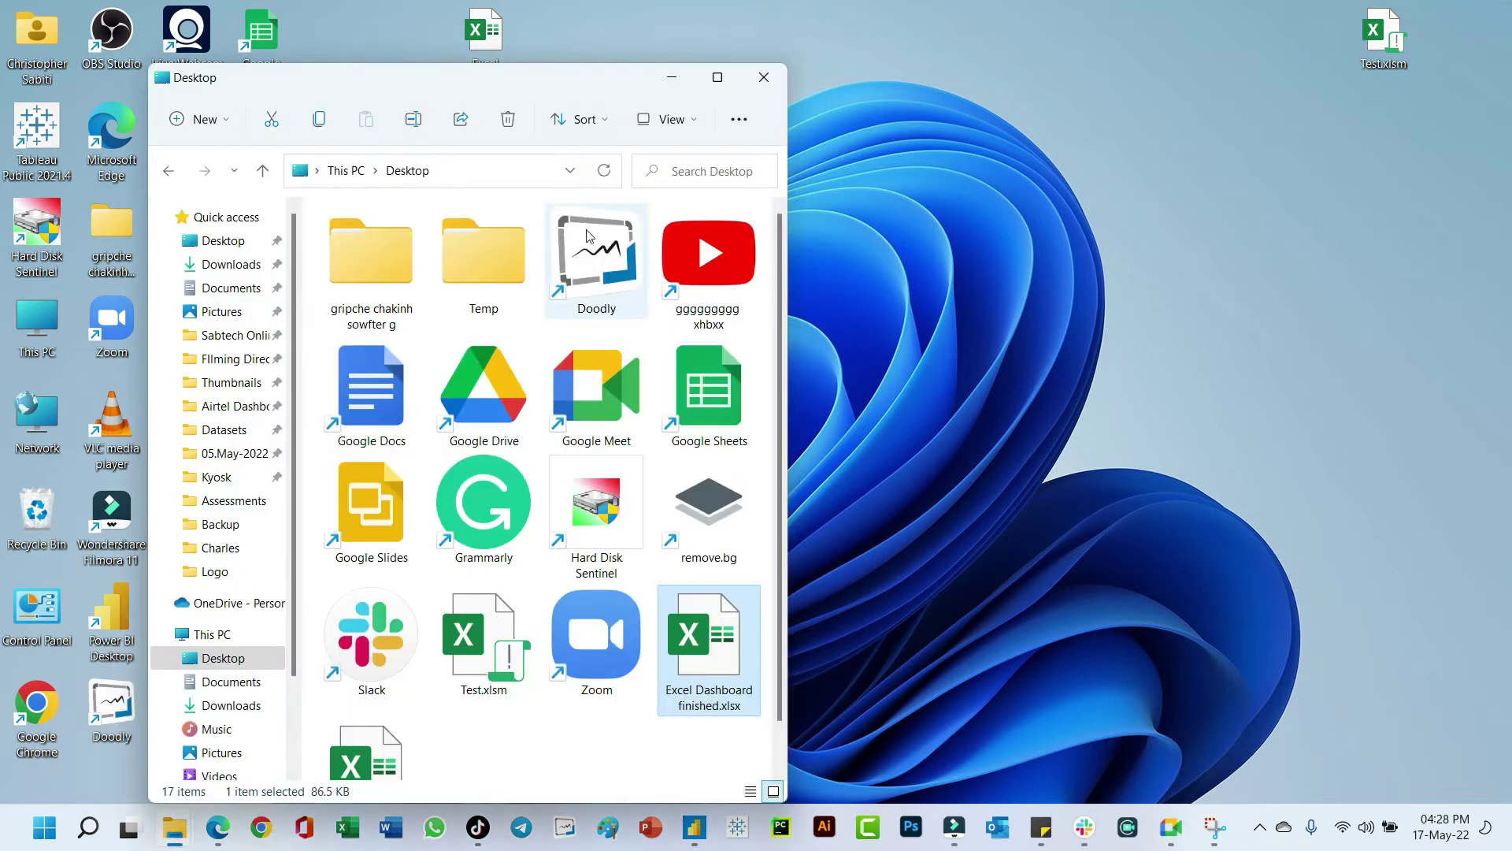
pyautogui.moveTo(580, 91); pyautogui.dragTo(719, 34)
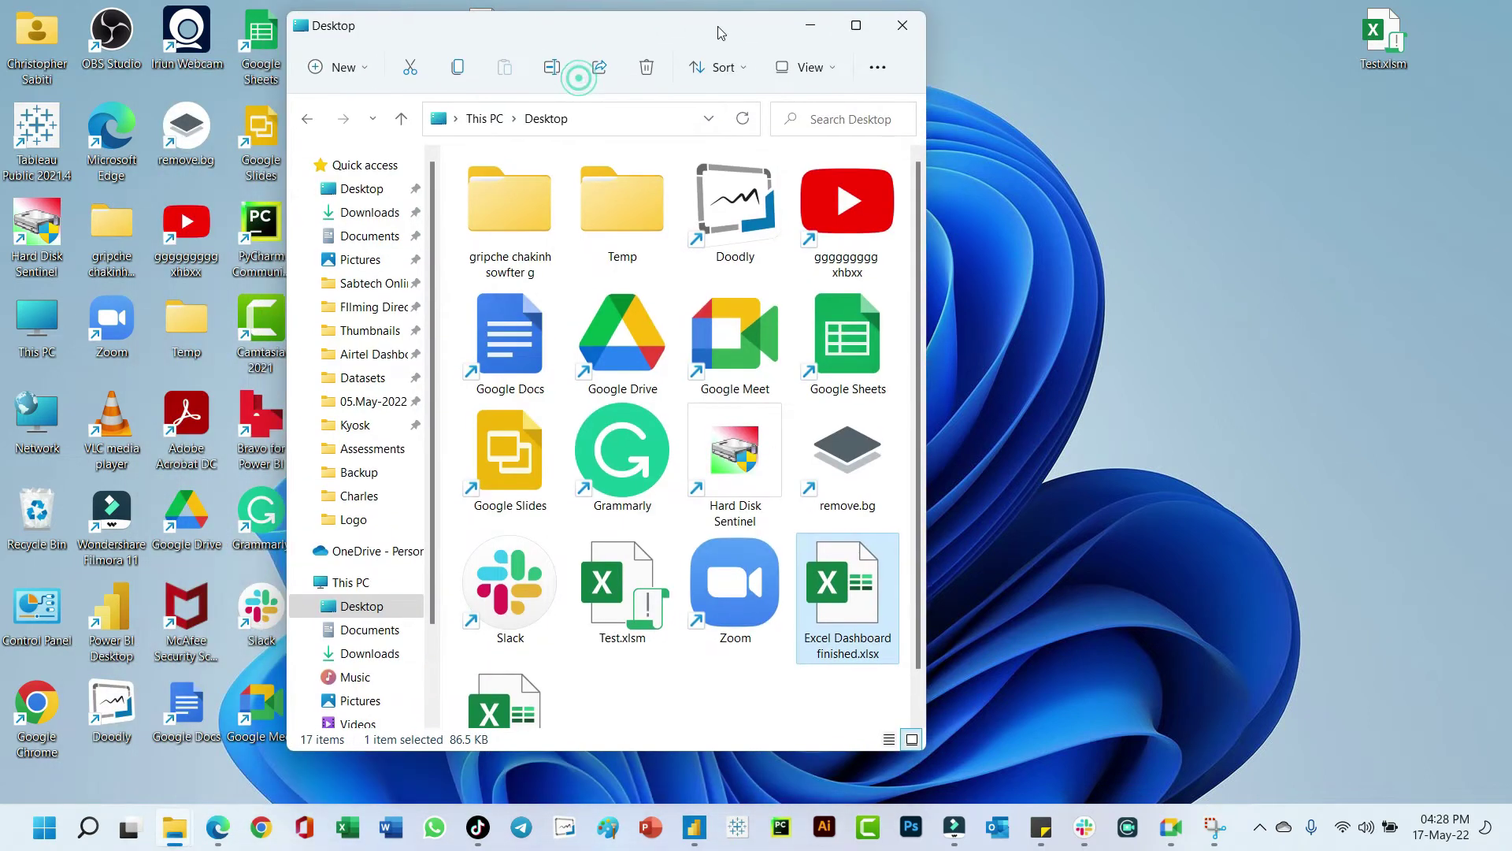
pyautogui.click(890, 739)
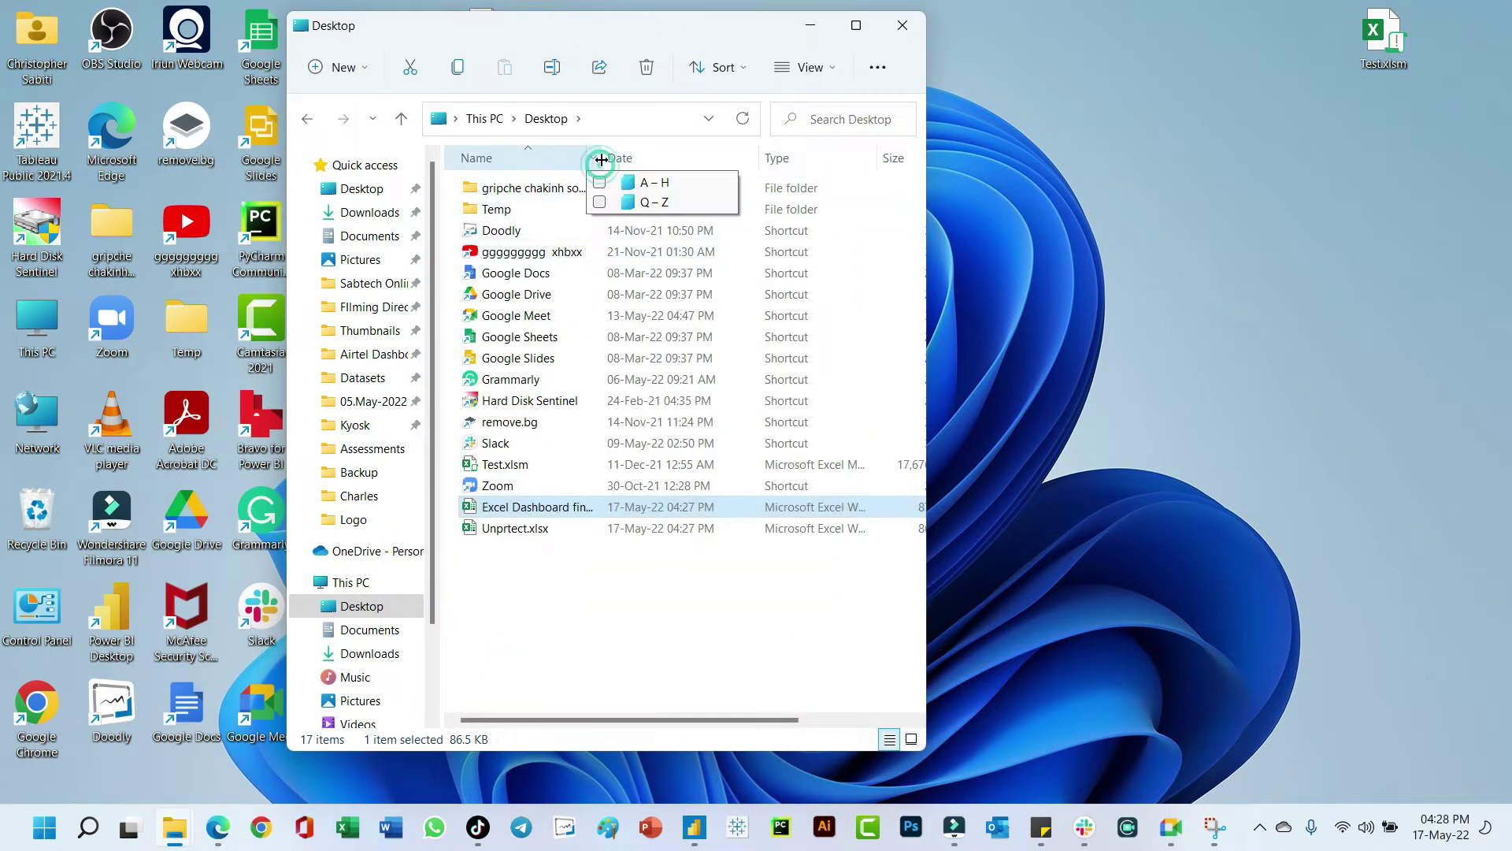
pyautogui.doubleClick(601, 159)
pyautogui.click(601, 595)
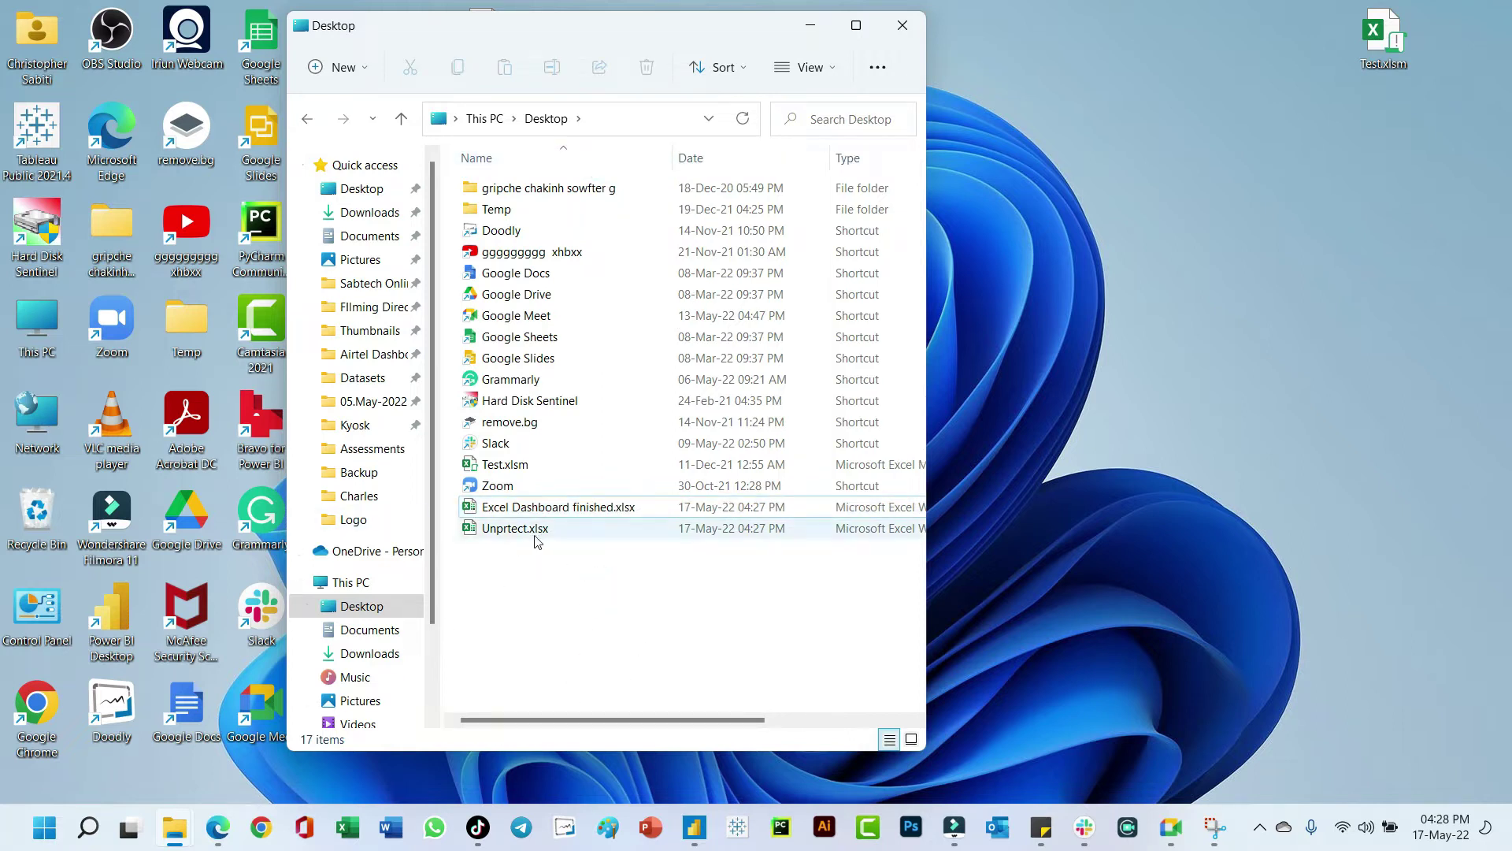
pyautogui.moveTo(543, 539)
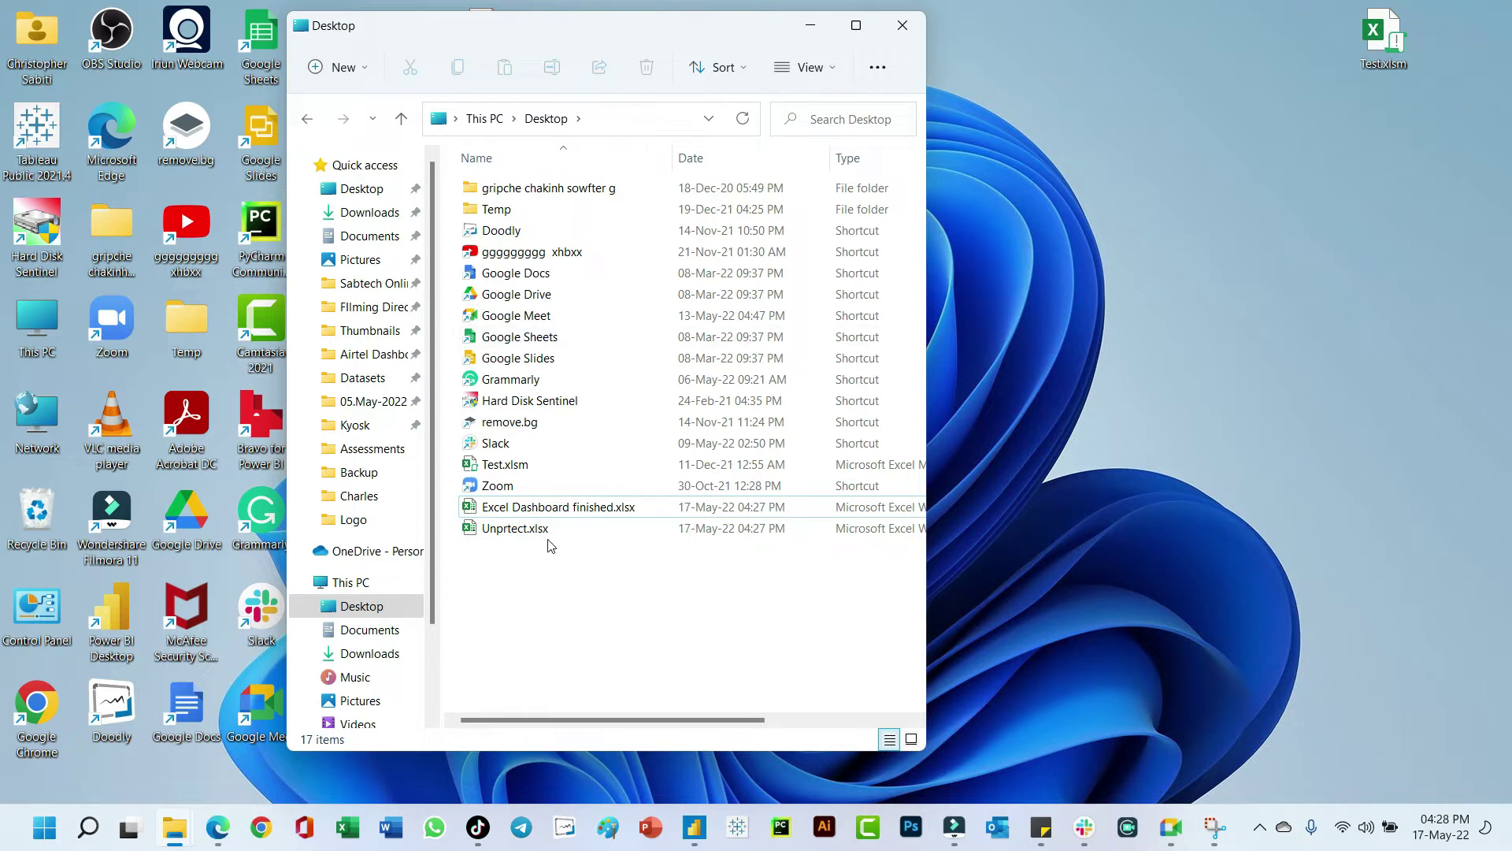
pyautogui.click(533, 515)
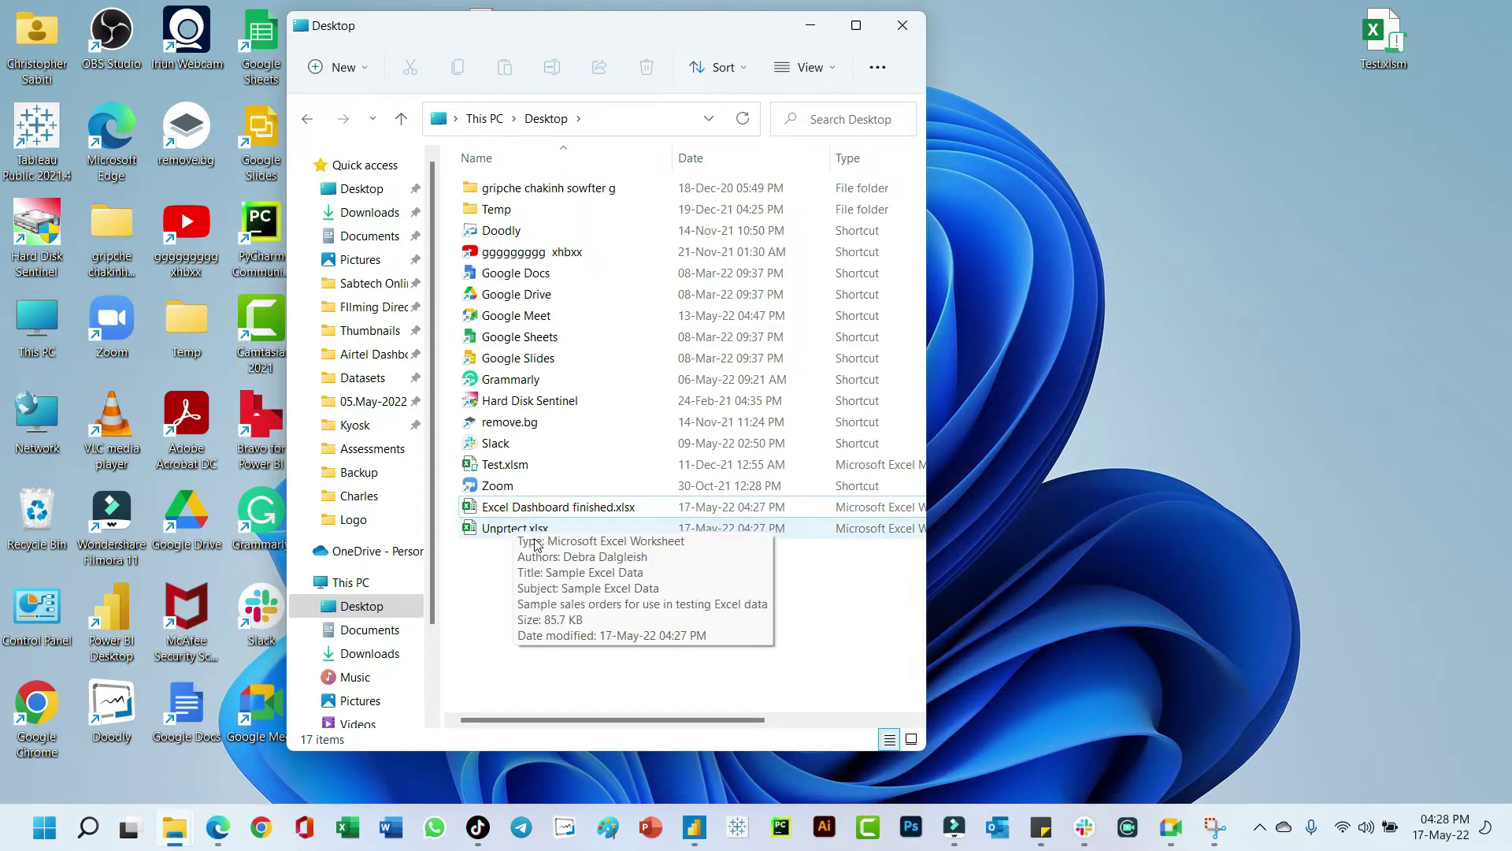
pyautogui.click(533, 540)
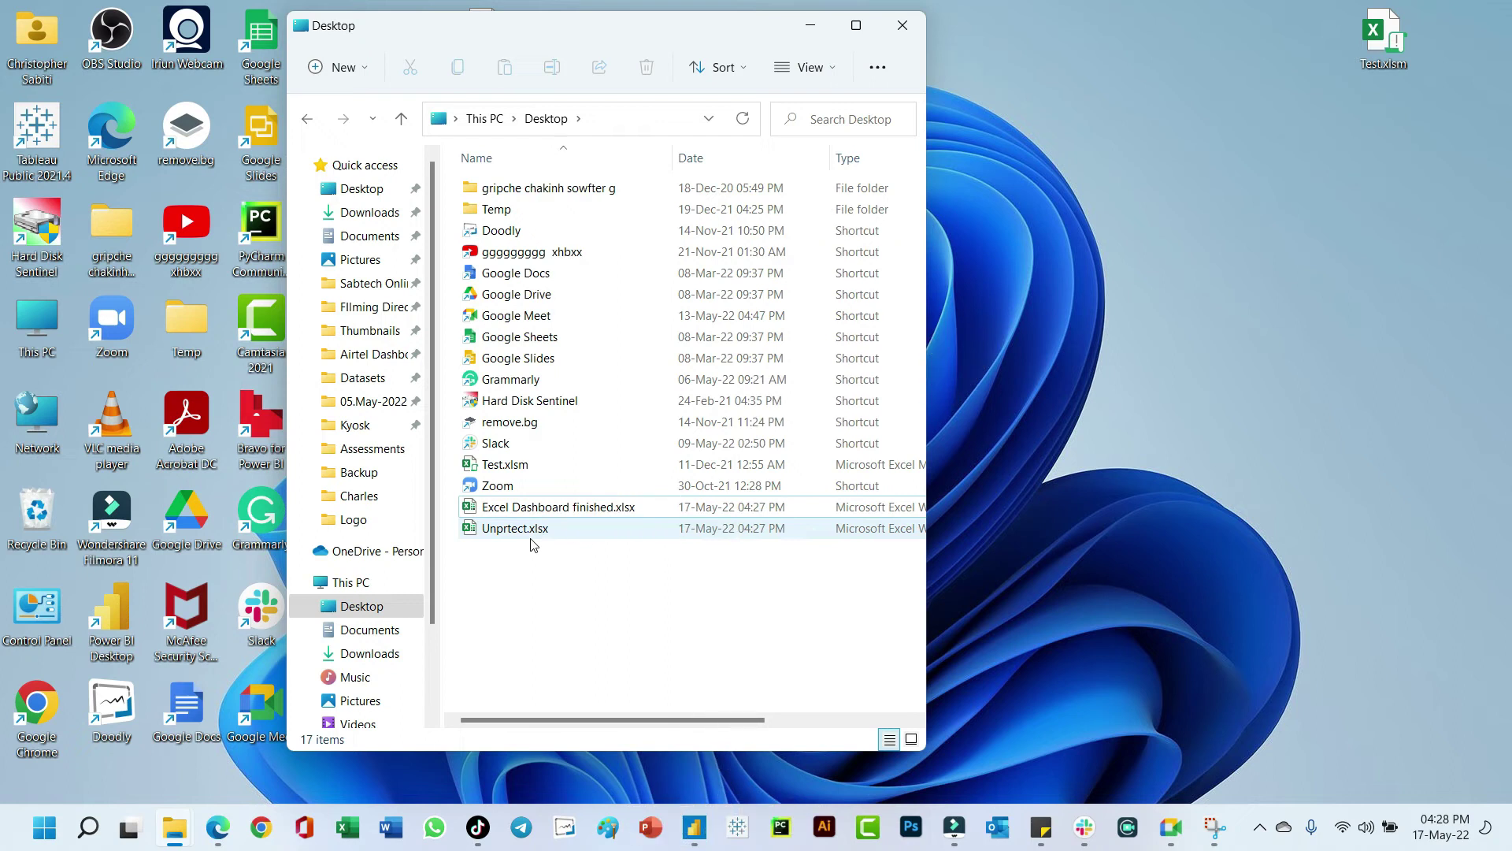
# Step: Hide the file name extensions in File Explorer and show them again
pyautogui.click(827, 68)
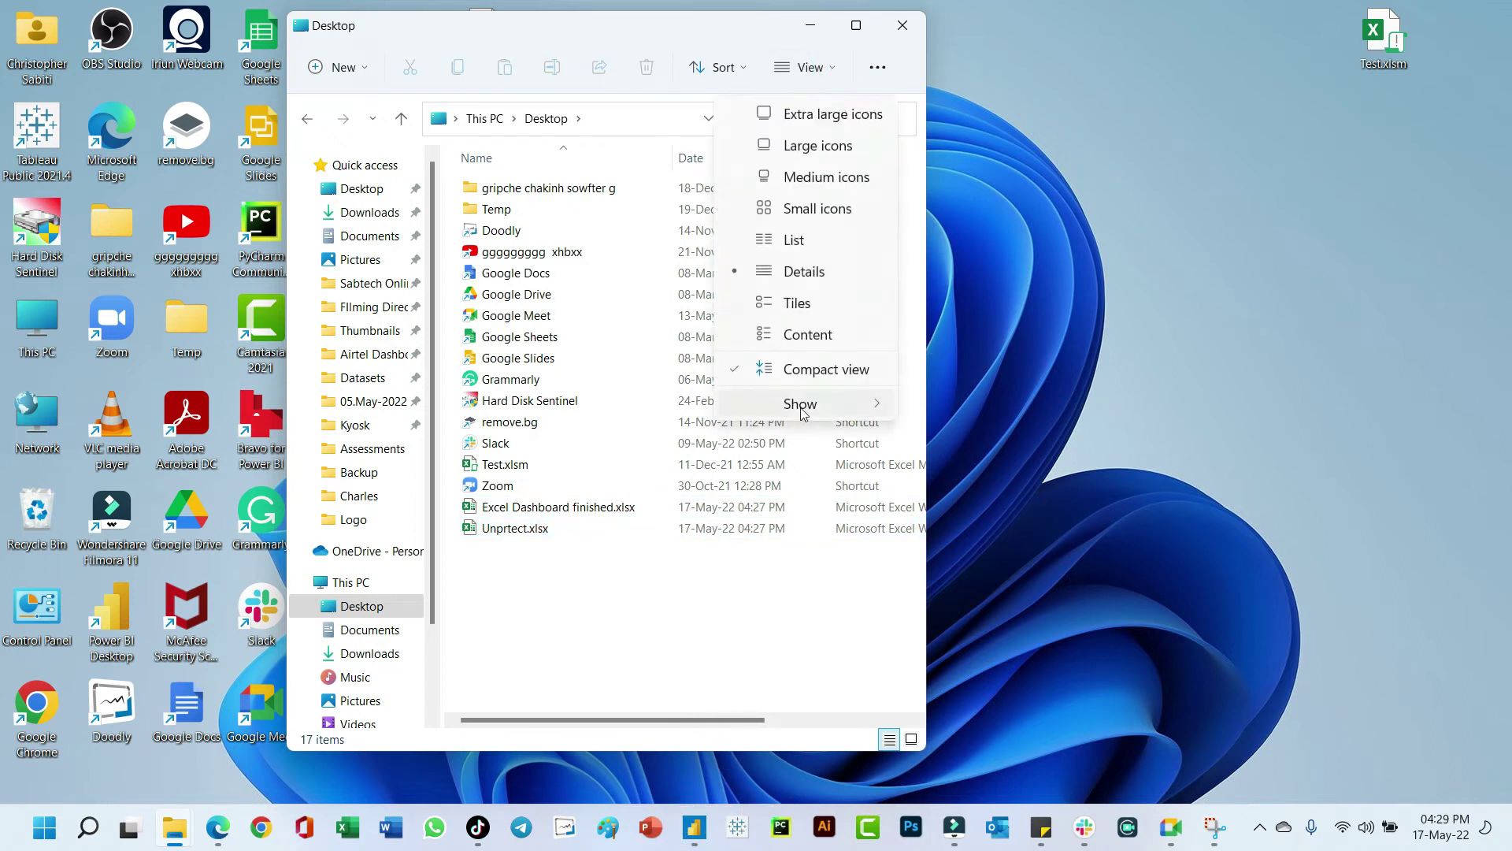
pyautogui.moveTo(874, 404)
pyautogui.click(1014, 540)
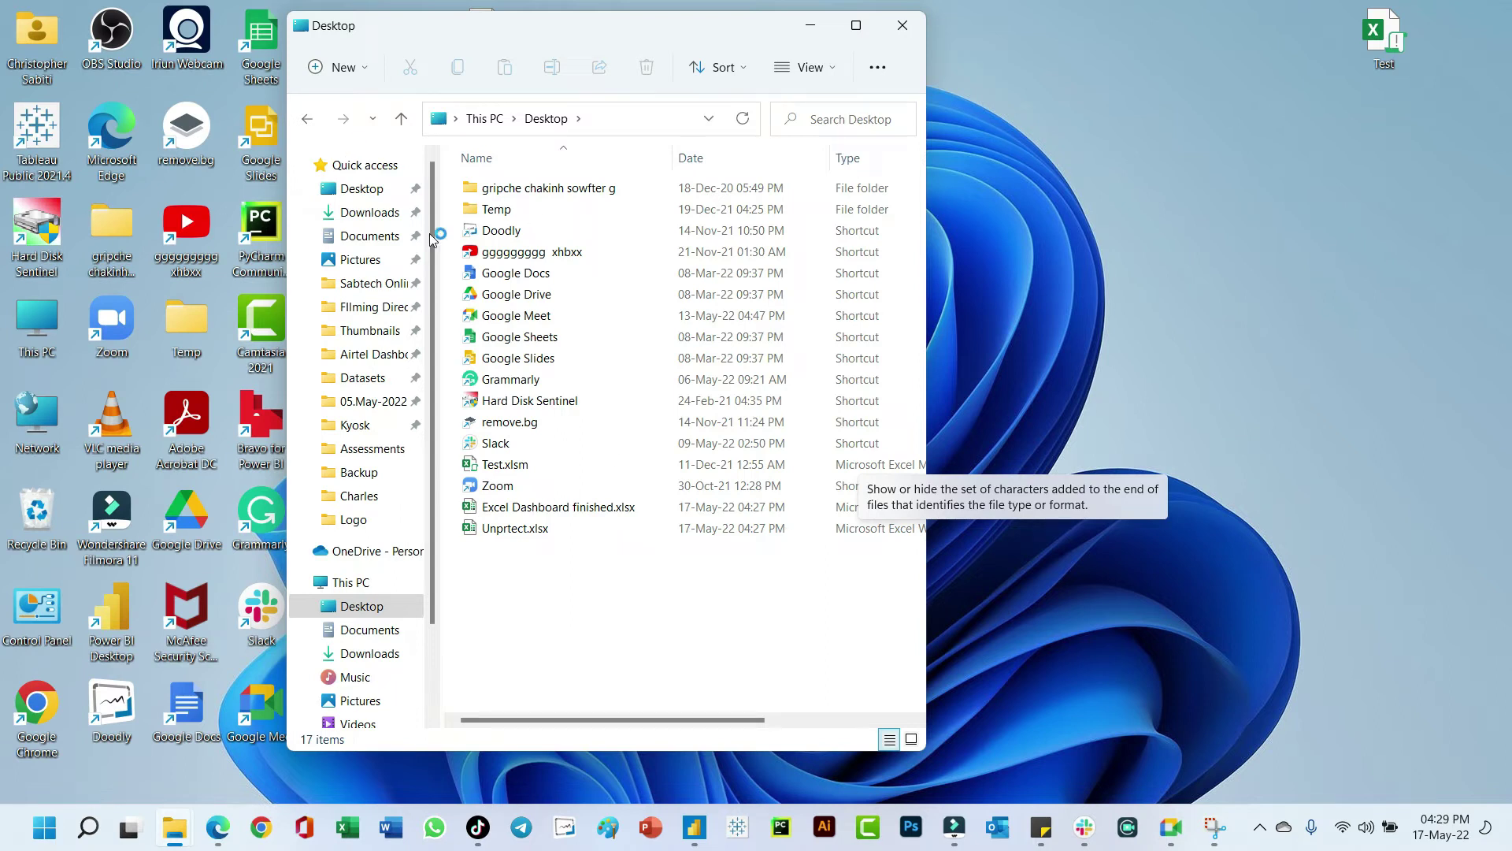
pyautogui.click(807, 68)
pyautogui.click(812, 404)
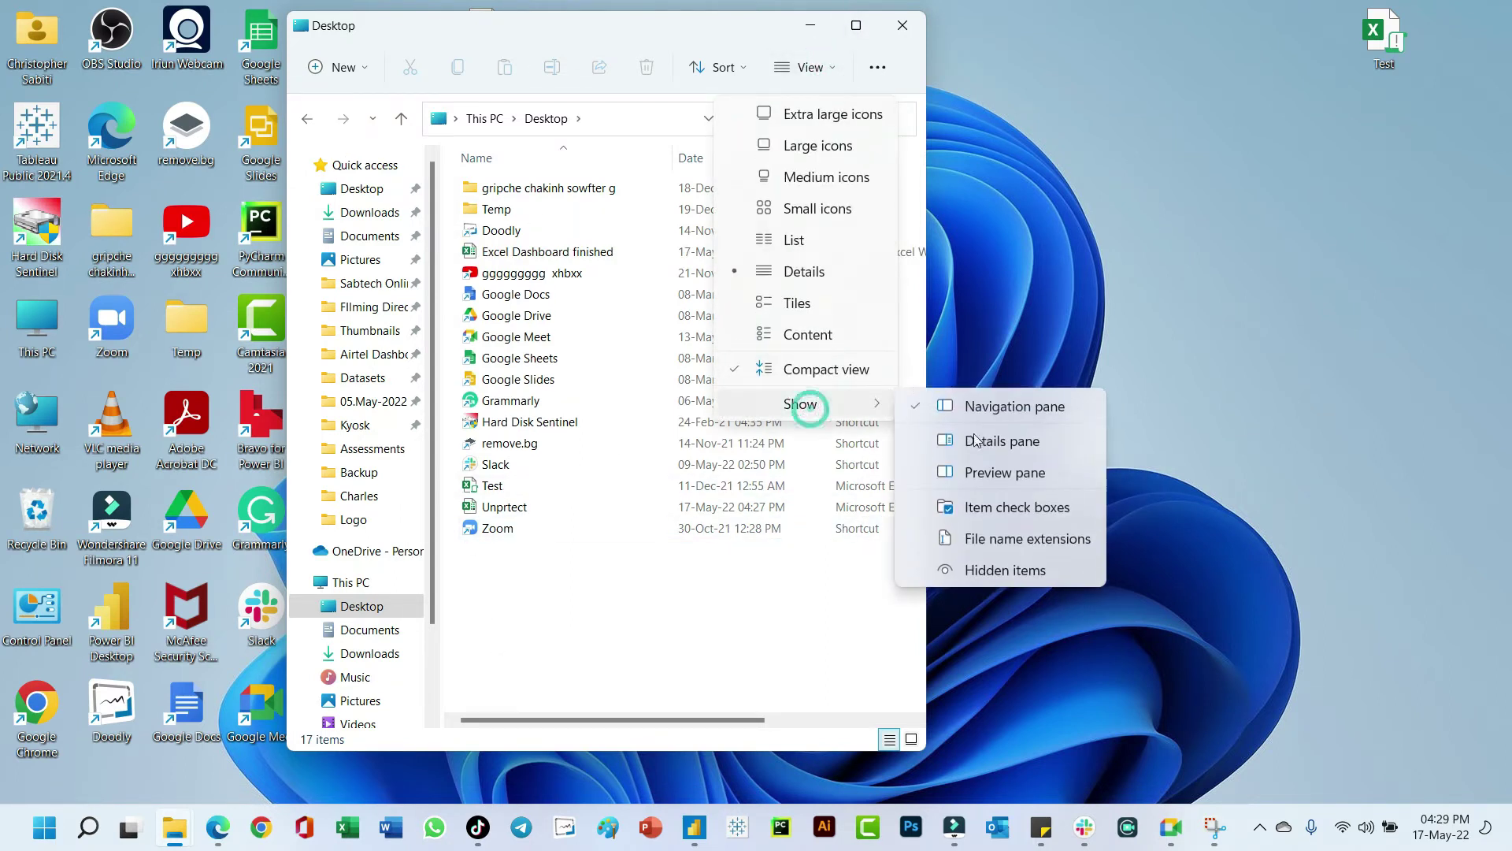
pyautogui.click(989, 540)
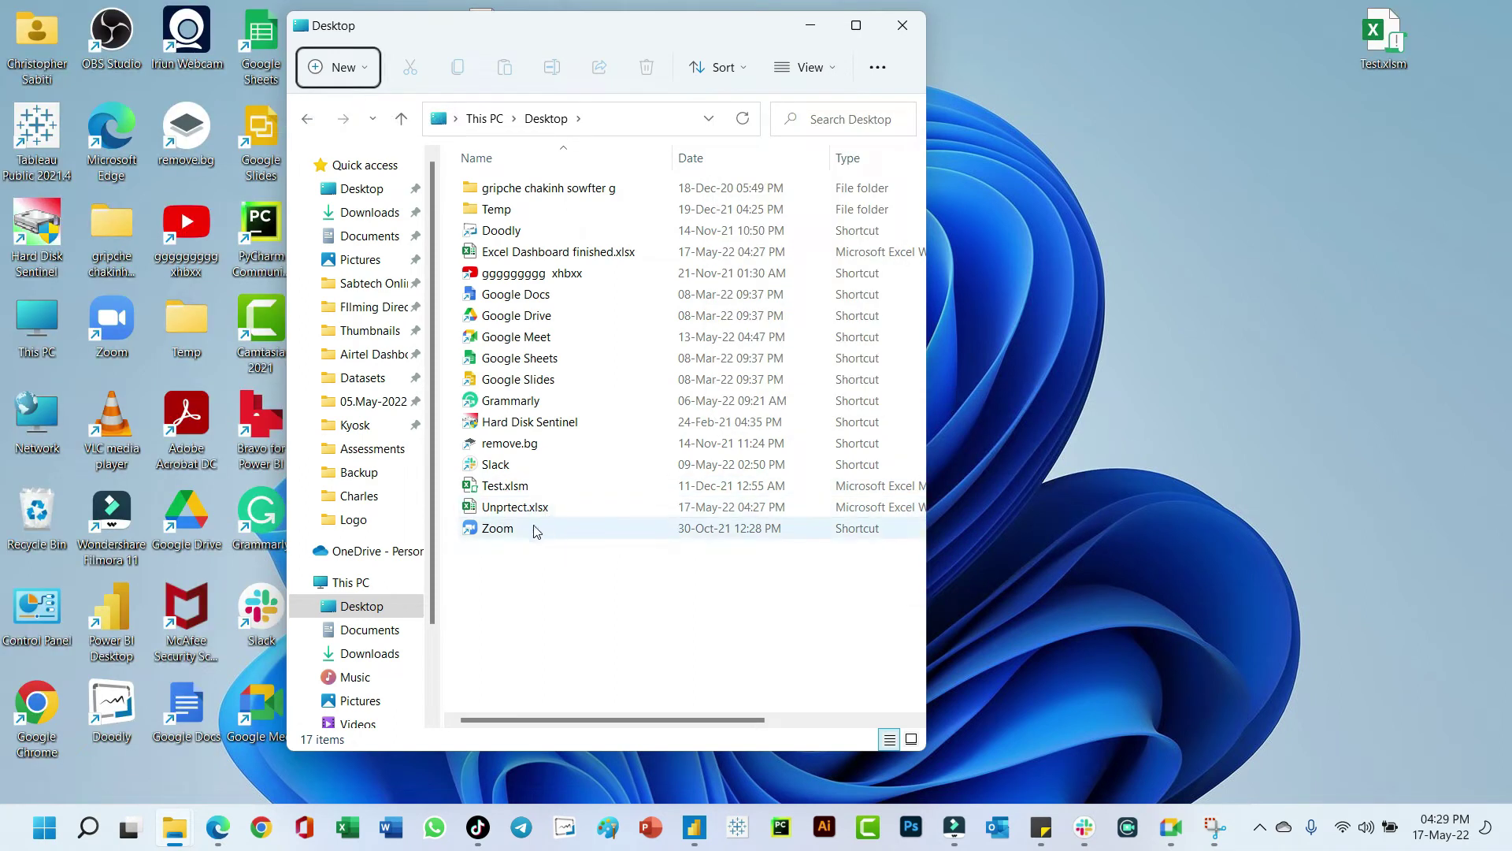
# Step: Rename Unprtect.xlsx as Unprtect.zip and accept the change of file extension
pyautogui.doubleClick(539, 510)
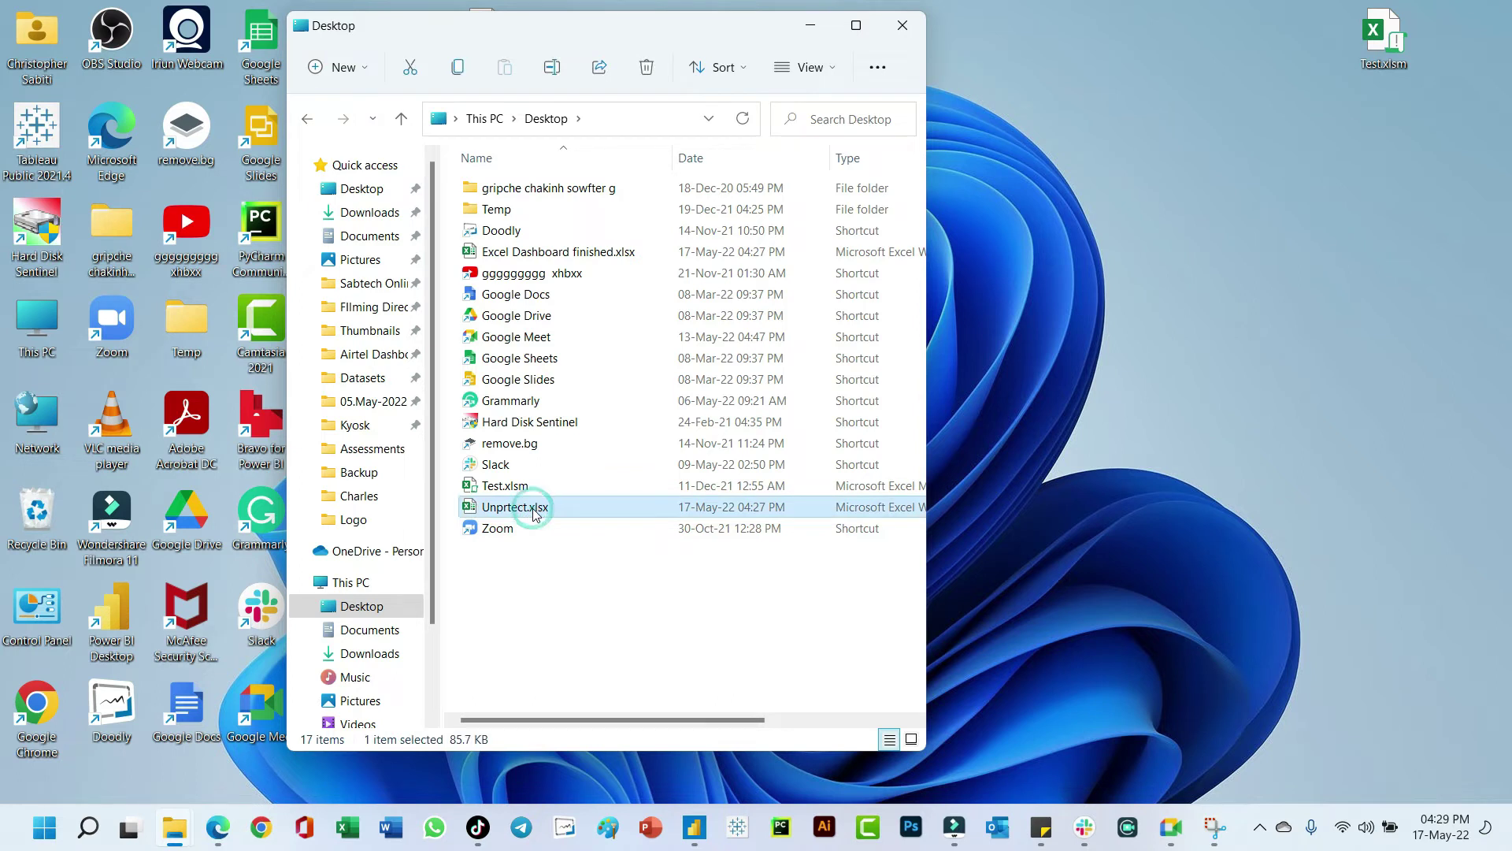
pyautogui.click(534, 510)
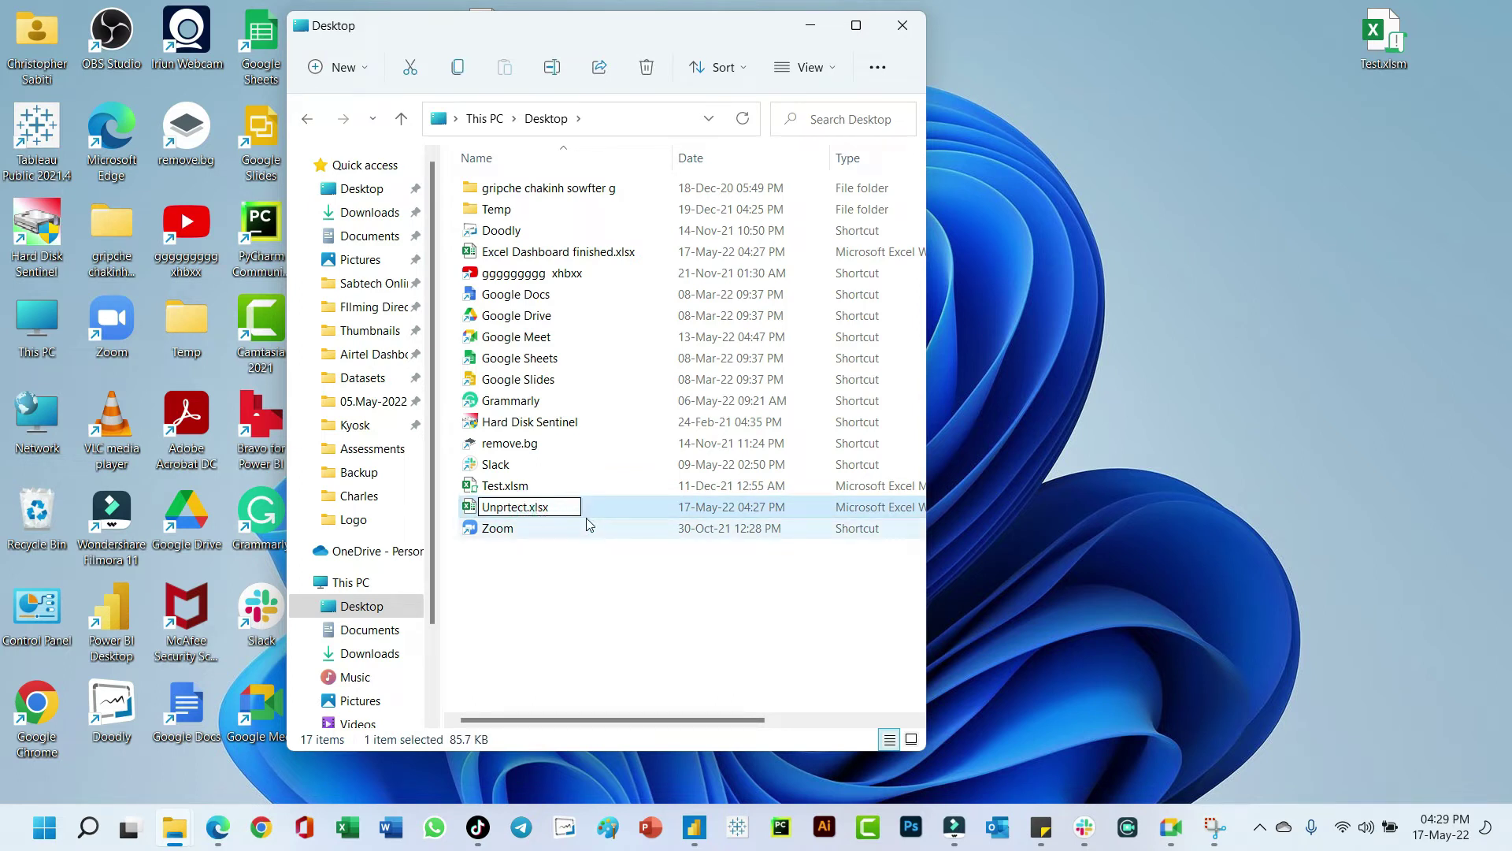
pyautogui.press('End')
pyautogui.press('BackSpace')
pyautogui.press('BackSpace')
pyautogui.press('BackSpace')
pyautogui.press('Return')
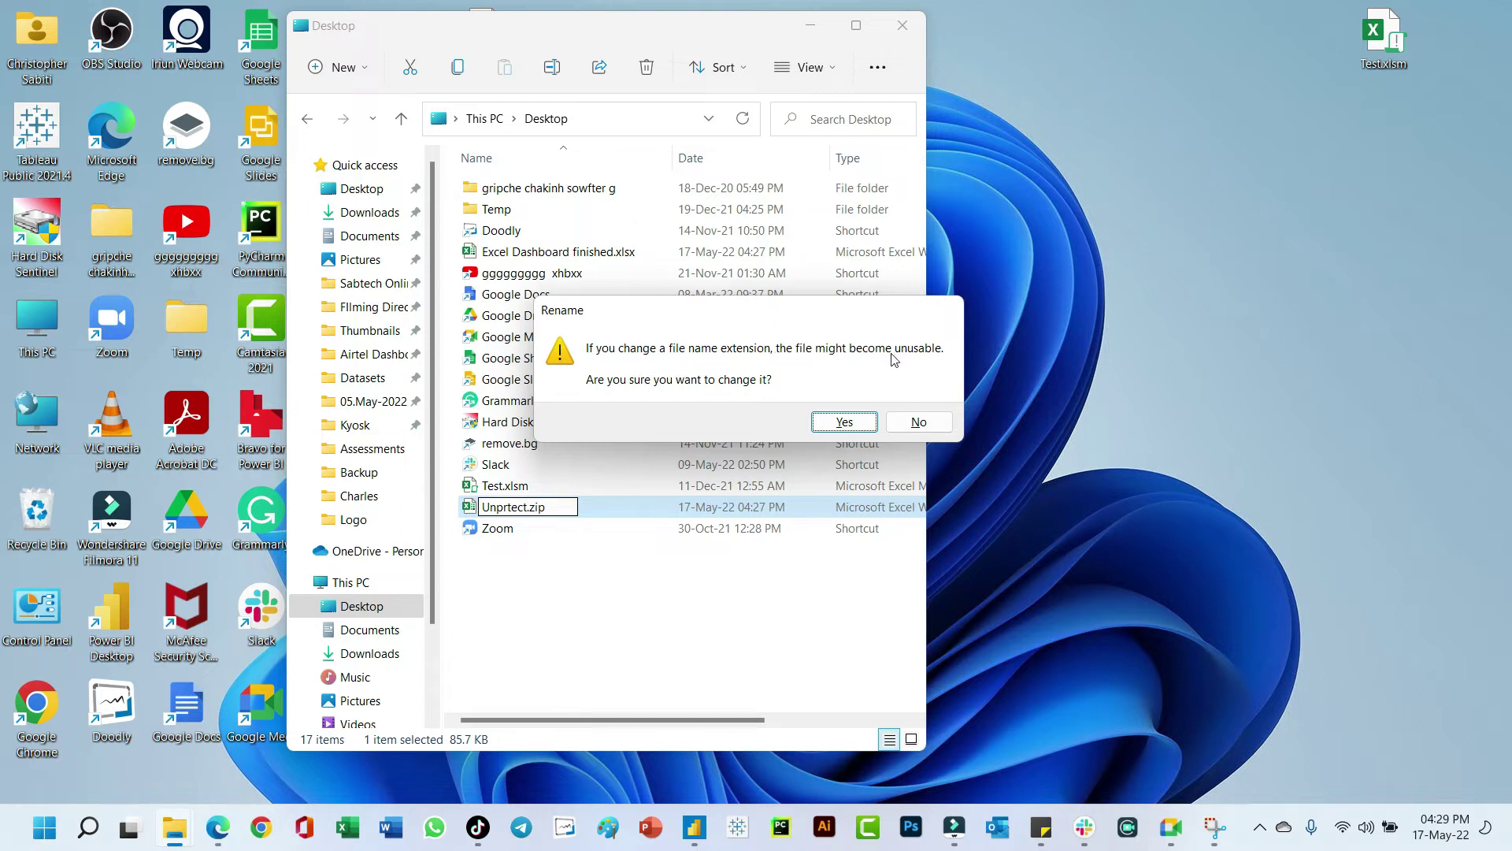
pyautogui.click(848, 428)
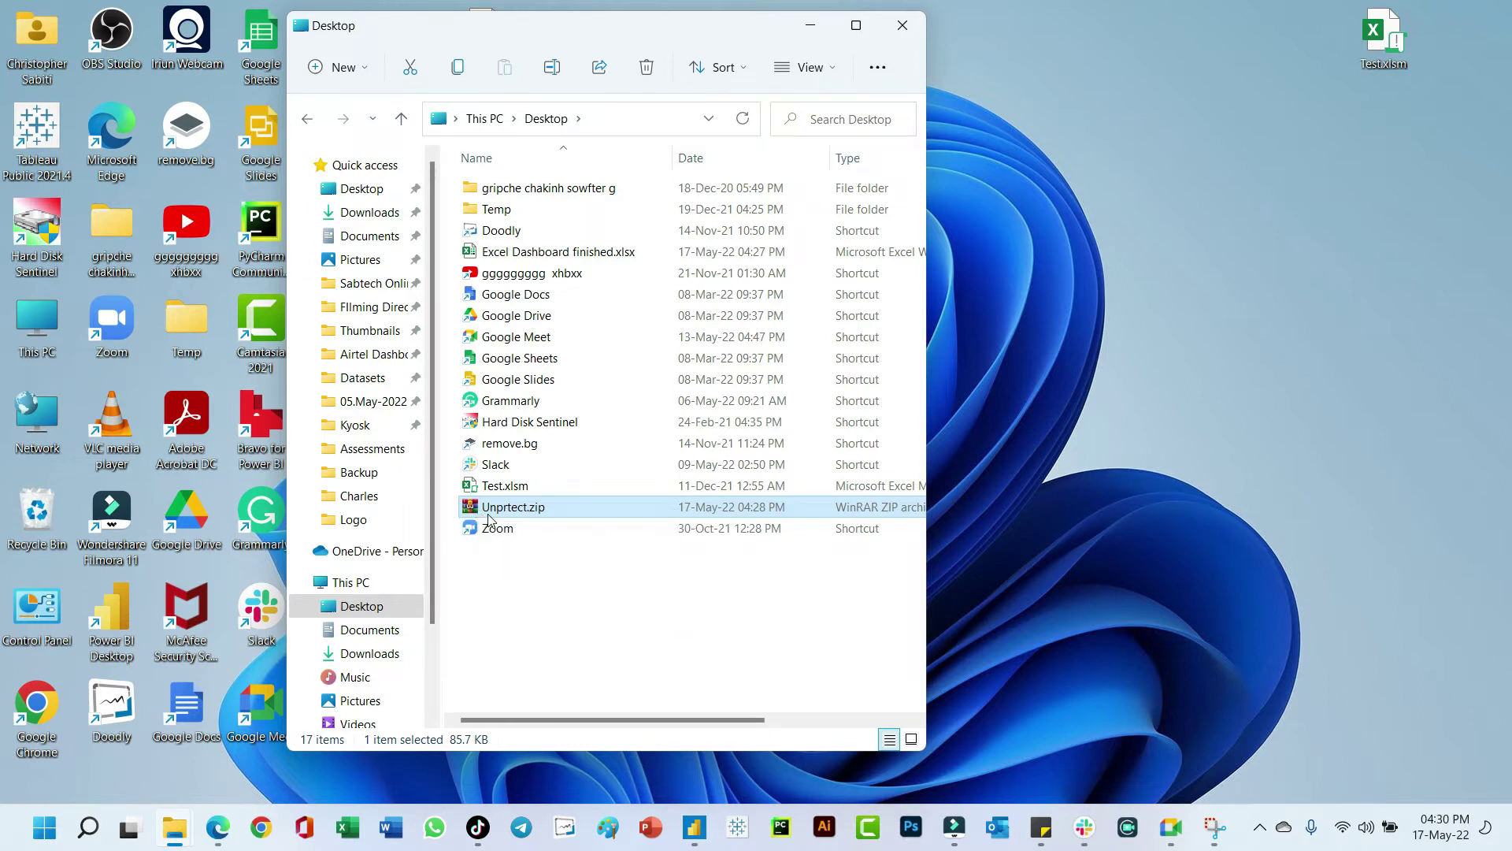
# Step: Open Unprtect.zip in WinRAR, dismiss the licence reminder and go into the archive's xl folder
pyautogui.doubleClick(486, 510)
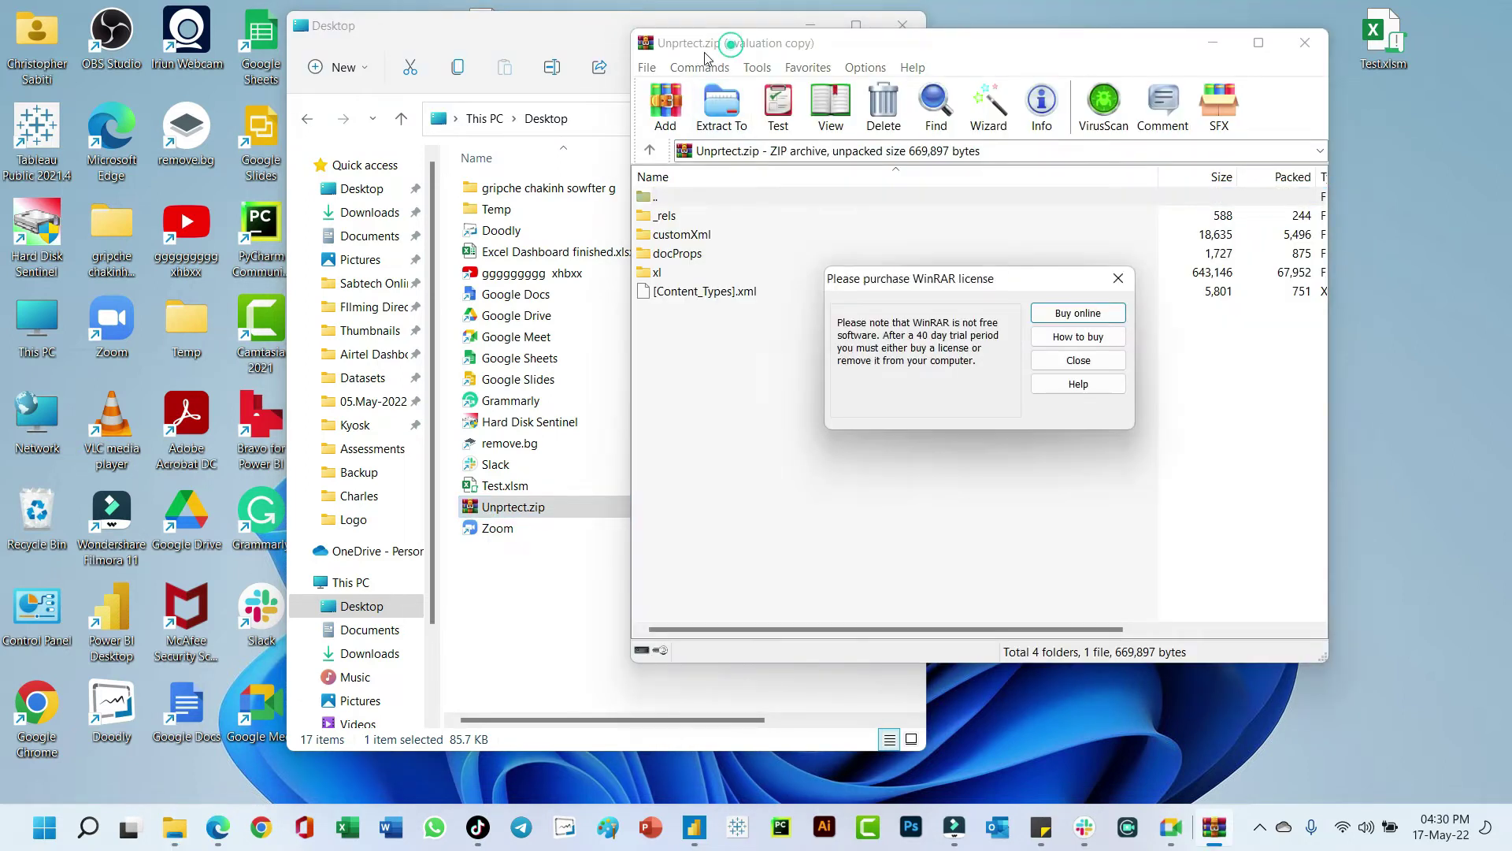
pyautogui.click(1118, 279)
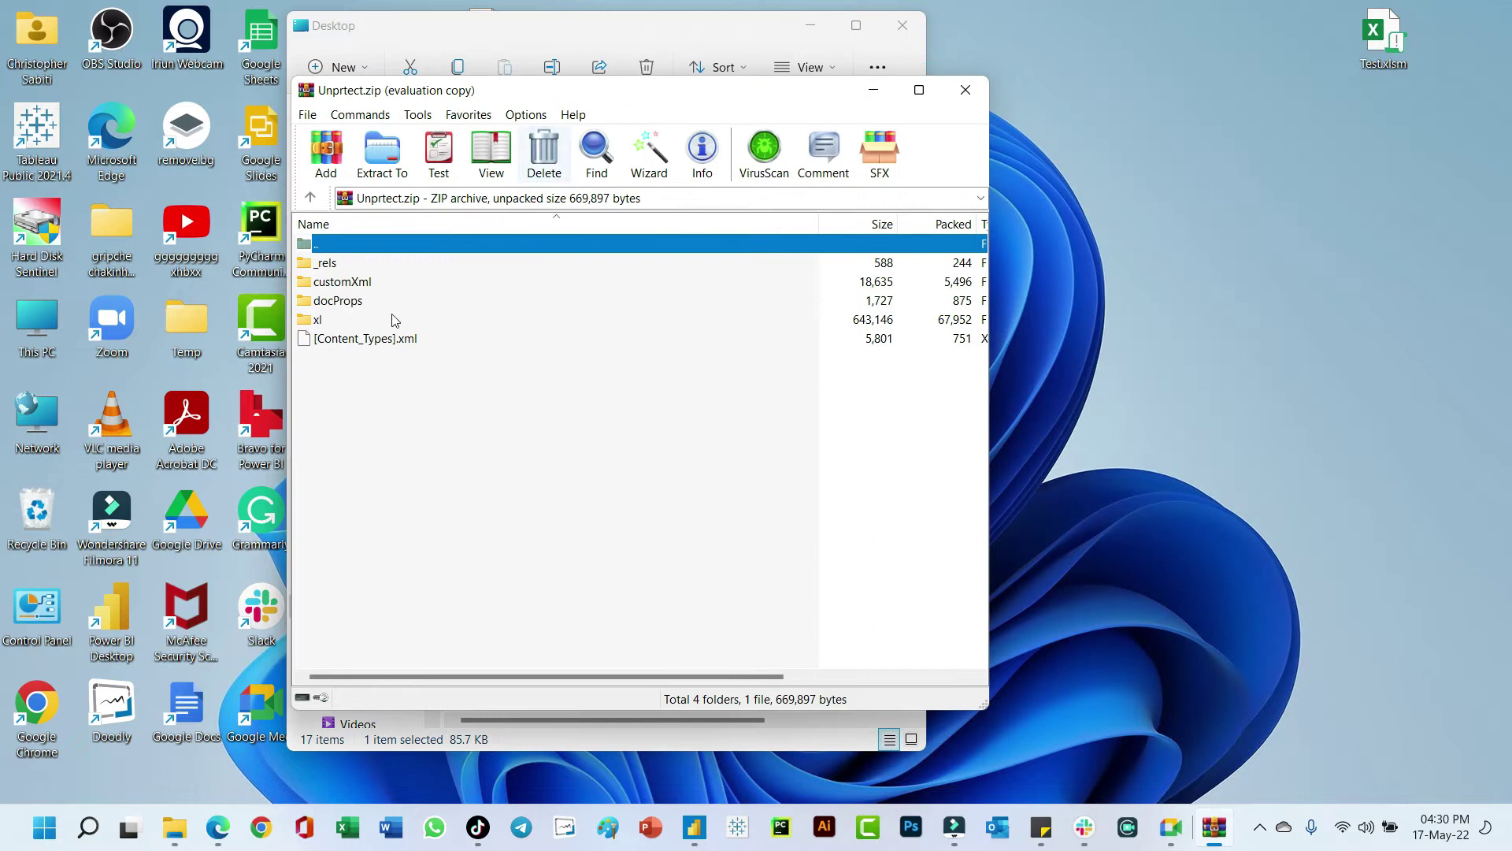
pyautogui.click(328, 266)
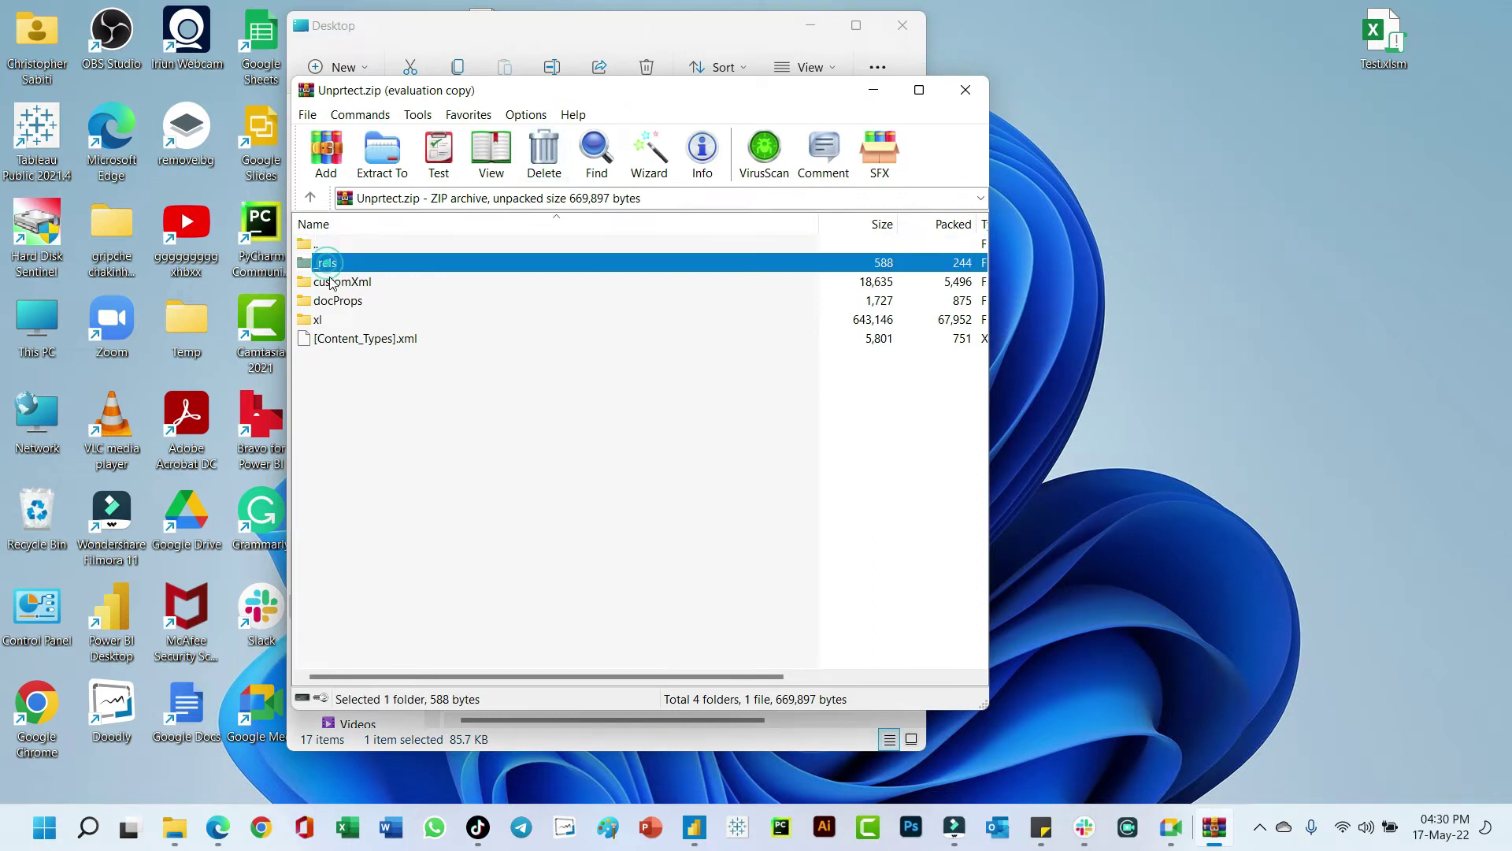
pyautogui.click(331, 283)
pyautogui.click(328, 302)
pyautogui.click(321, 319)
pyautogui.click(323, 340)
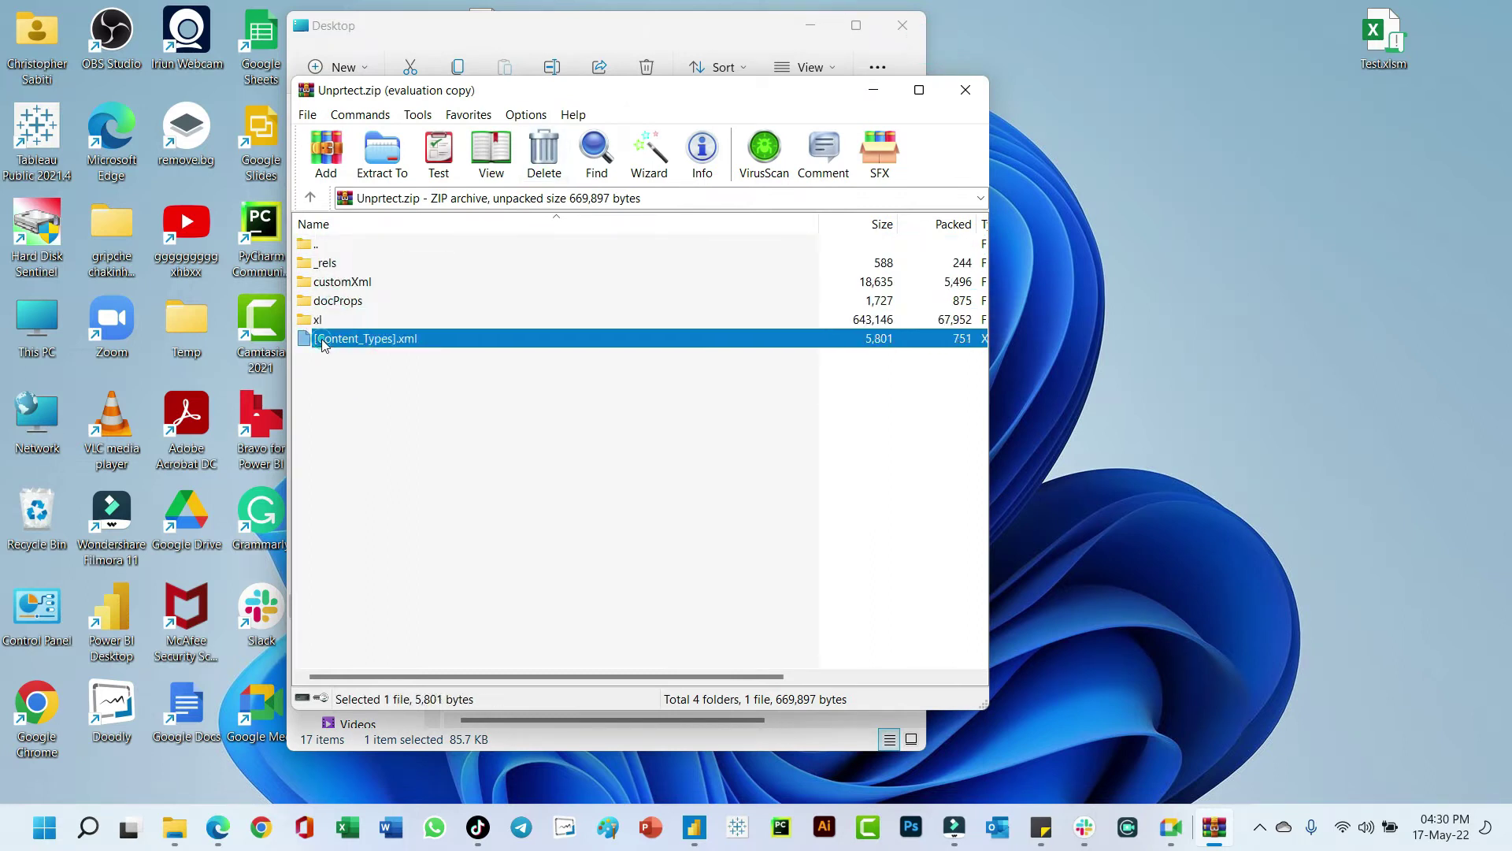
pyautogui.click(325, 322)
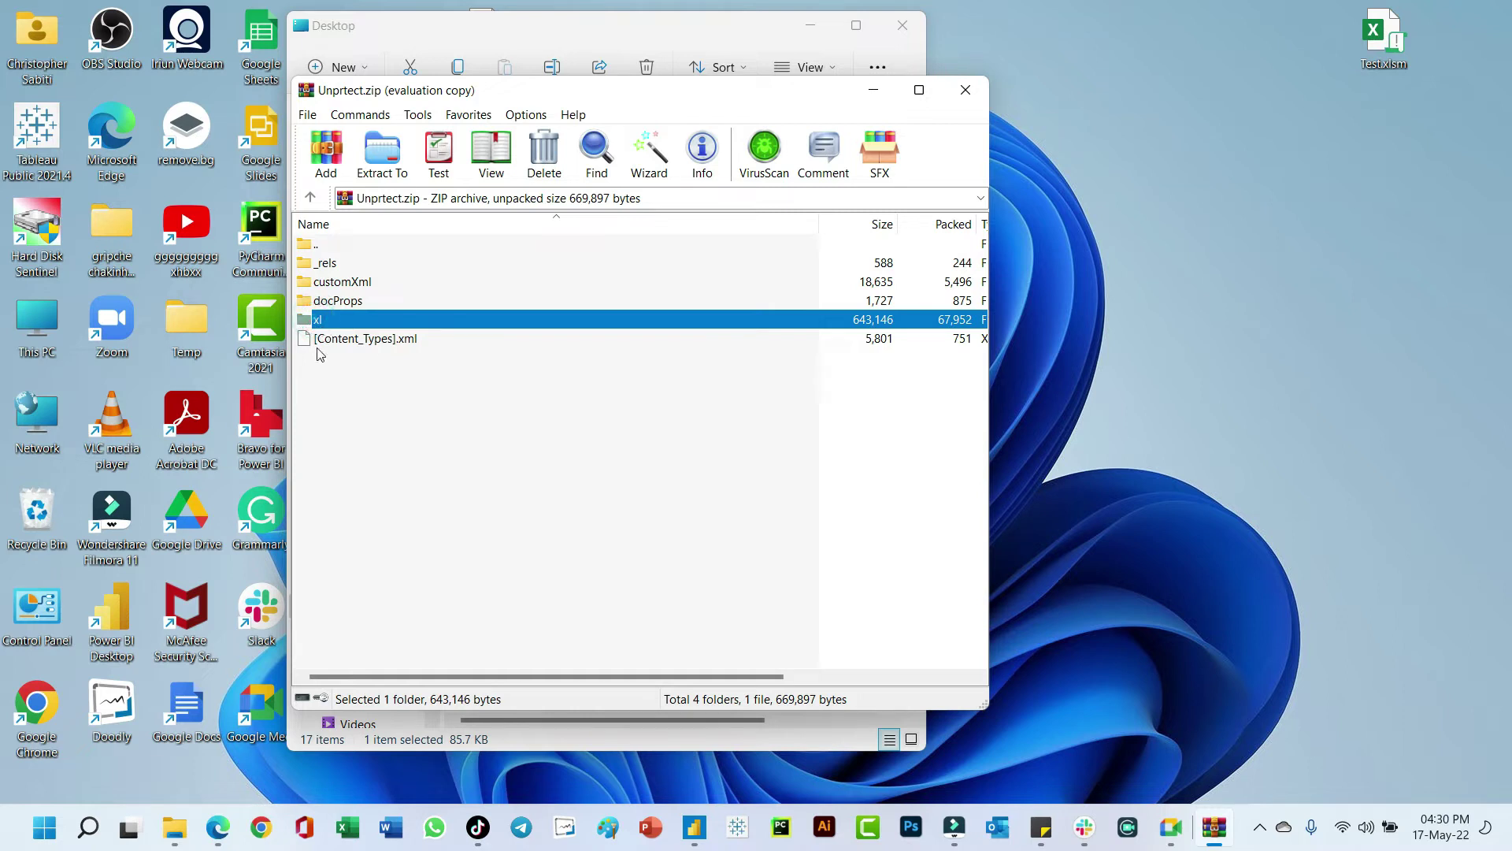
pyautogui.doubleClick(316, 321)
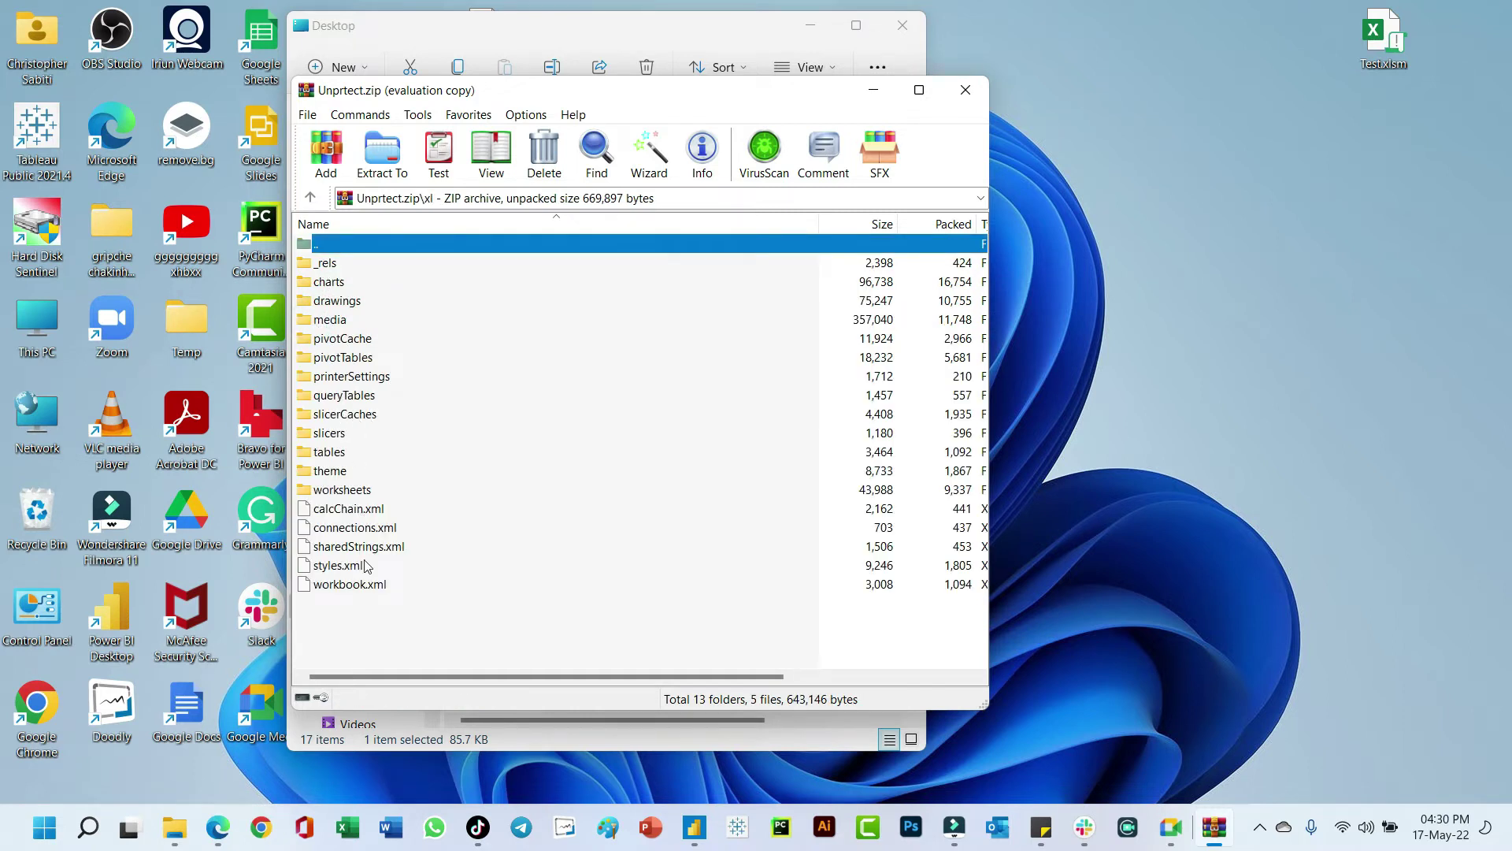
# Step: Go into the worksheets folder inside xl and select sheet1.xml, sheet2.xml and sheet3.xml
pyautogui.click(346, 491)
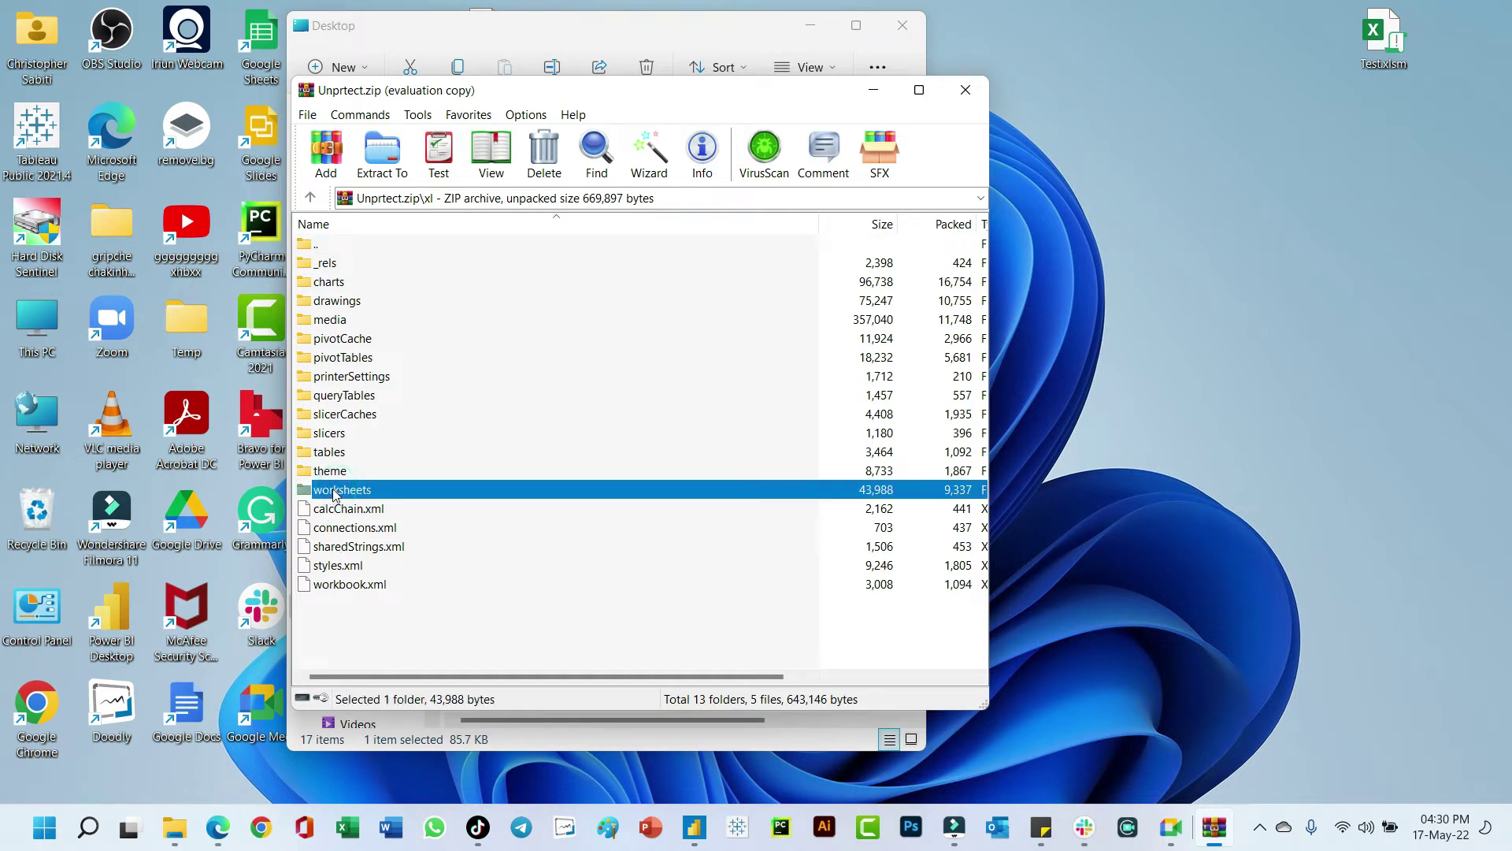
pyautogui.click(336, 306)
pyautogui.click(334, 320)
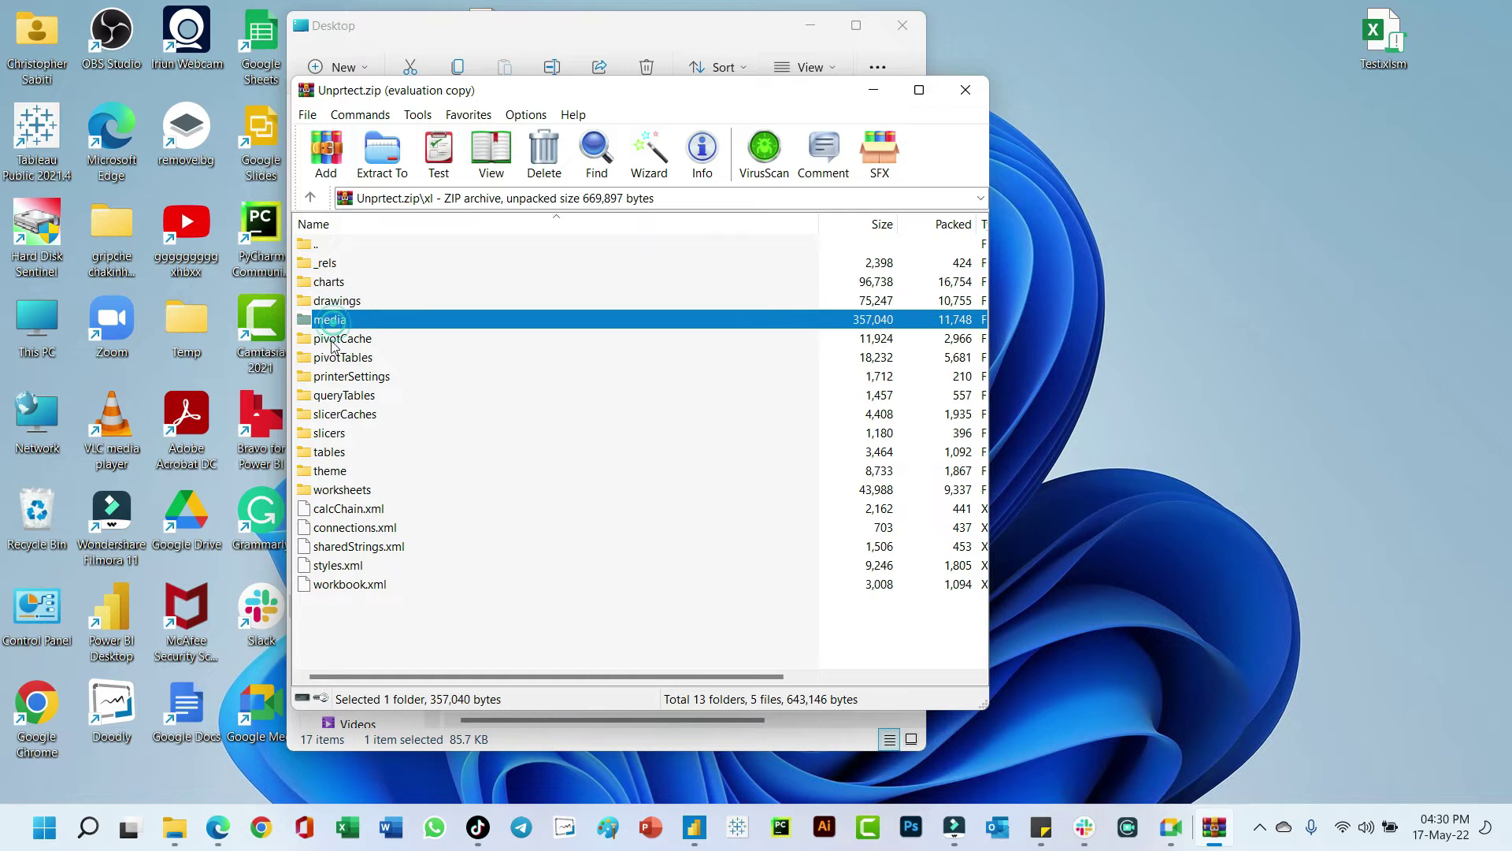
pyautogui.click(331, 339)
pyautogui.click(327, 359)
pyautogui.click(324, 378)
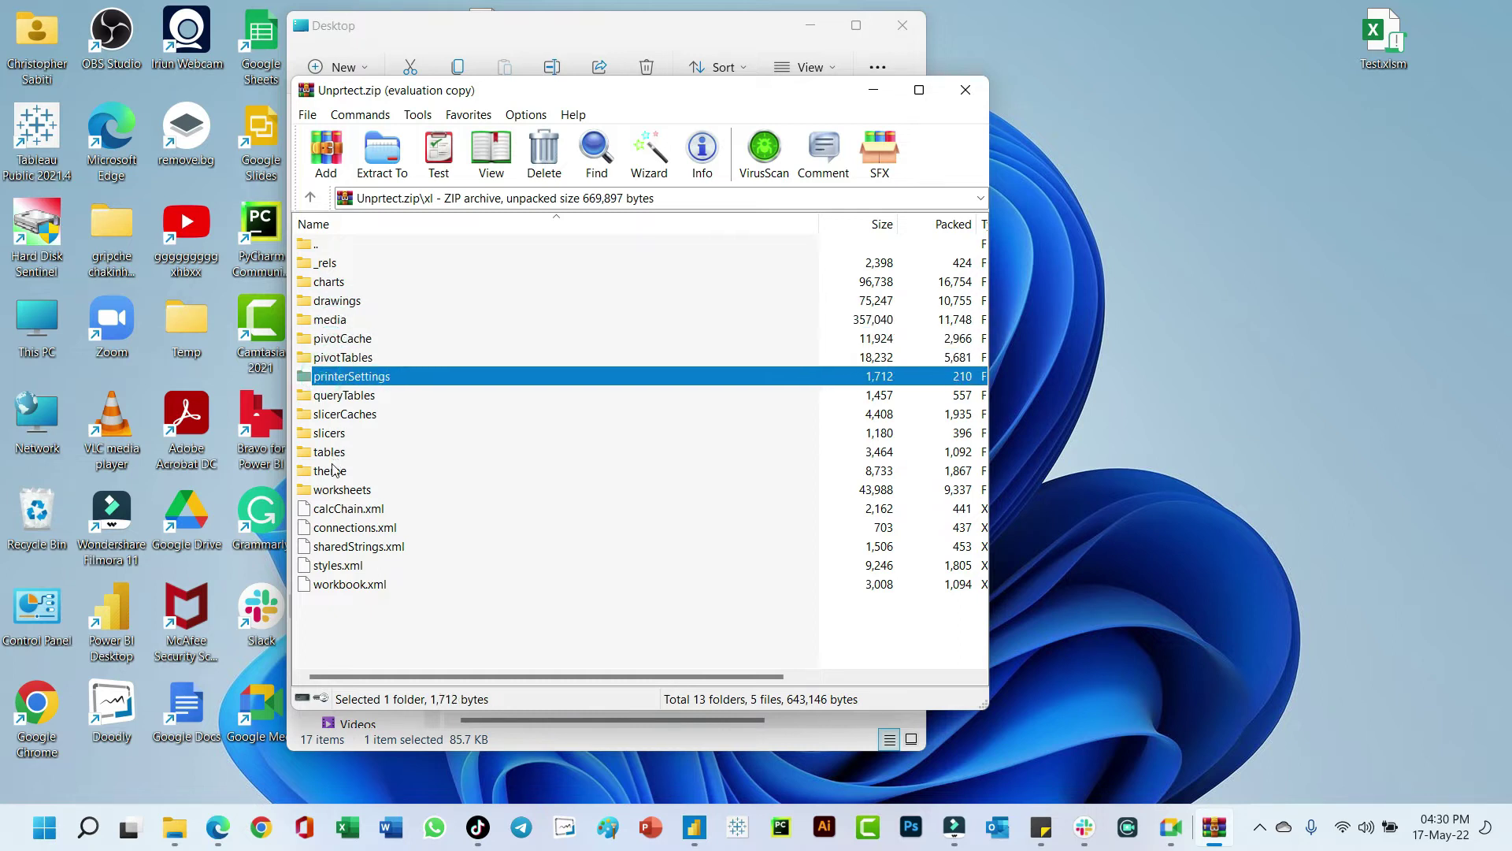
pyautogui.click(335, 434)
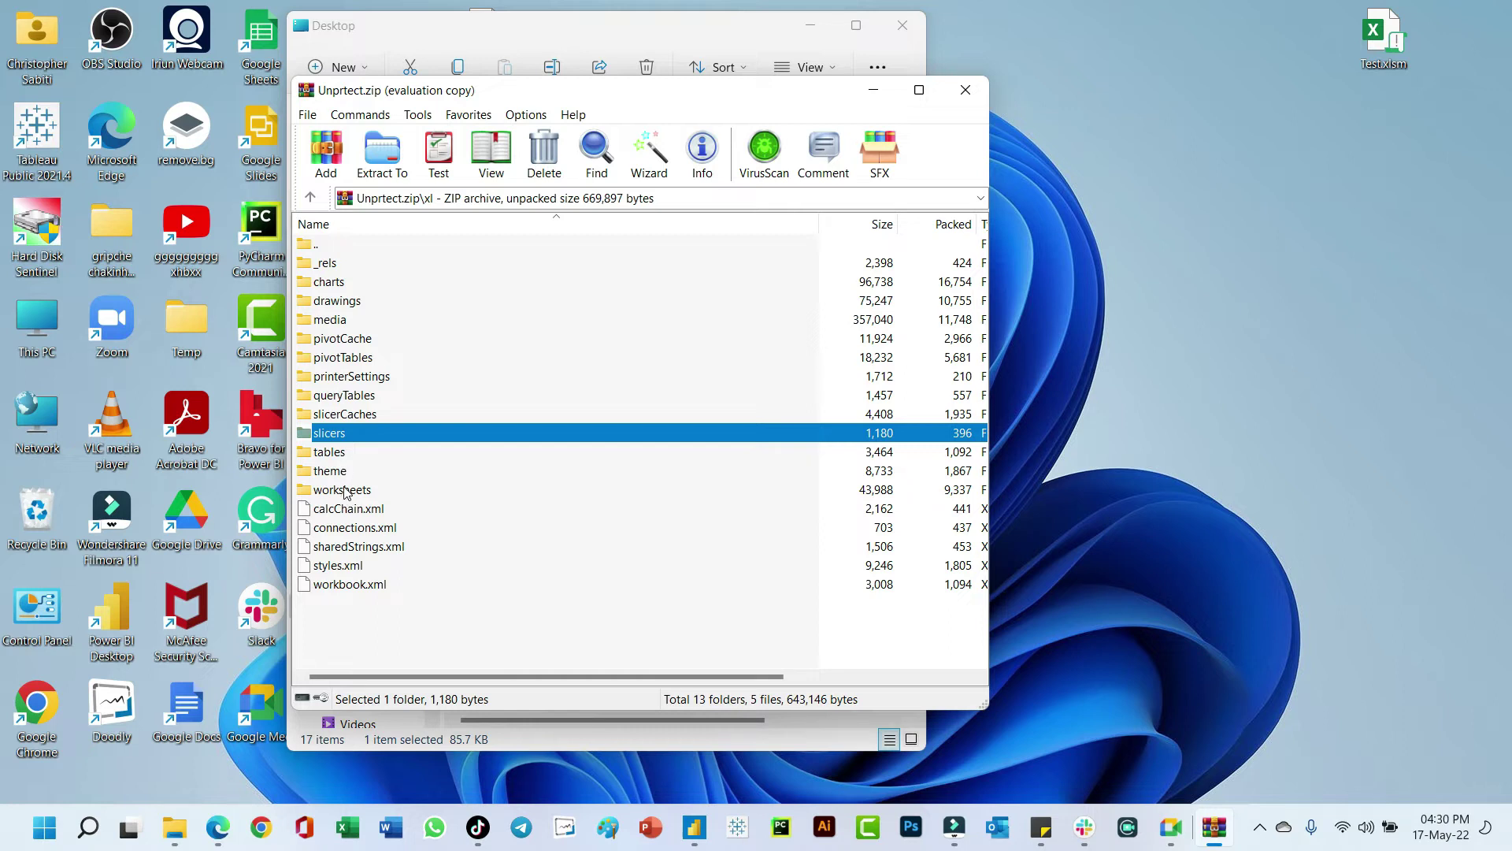
pyautogui.doubleClick(345, 490)
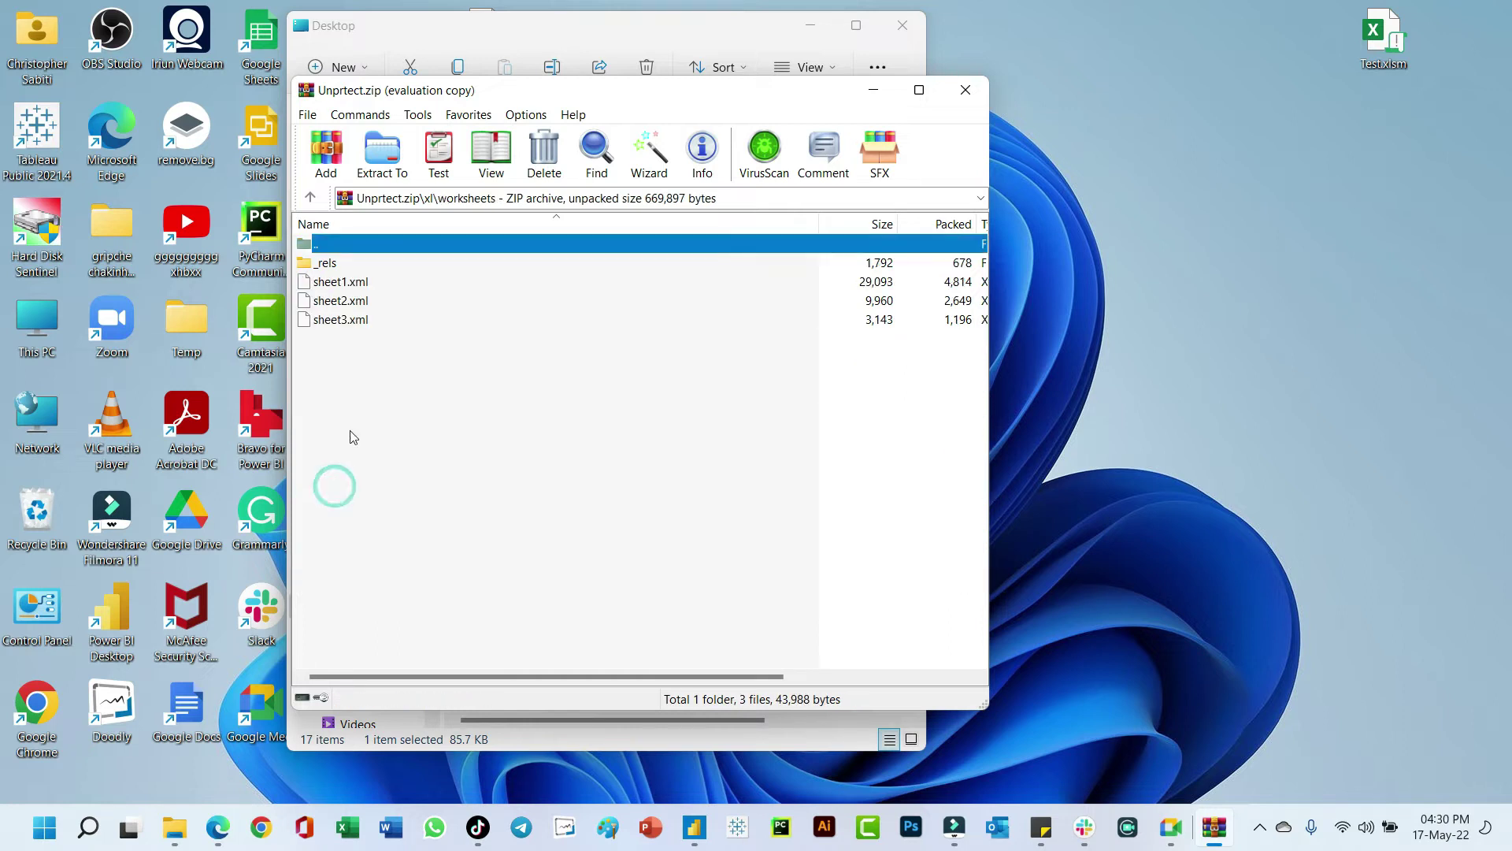
pyautogui.moveTo(317, 346); pyautogui.dragTo(359, 282)
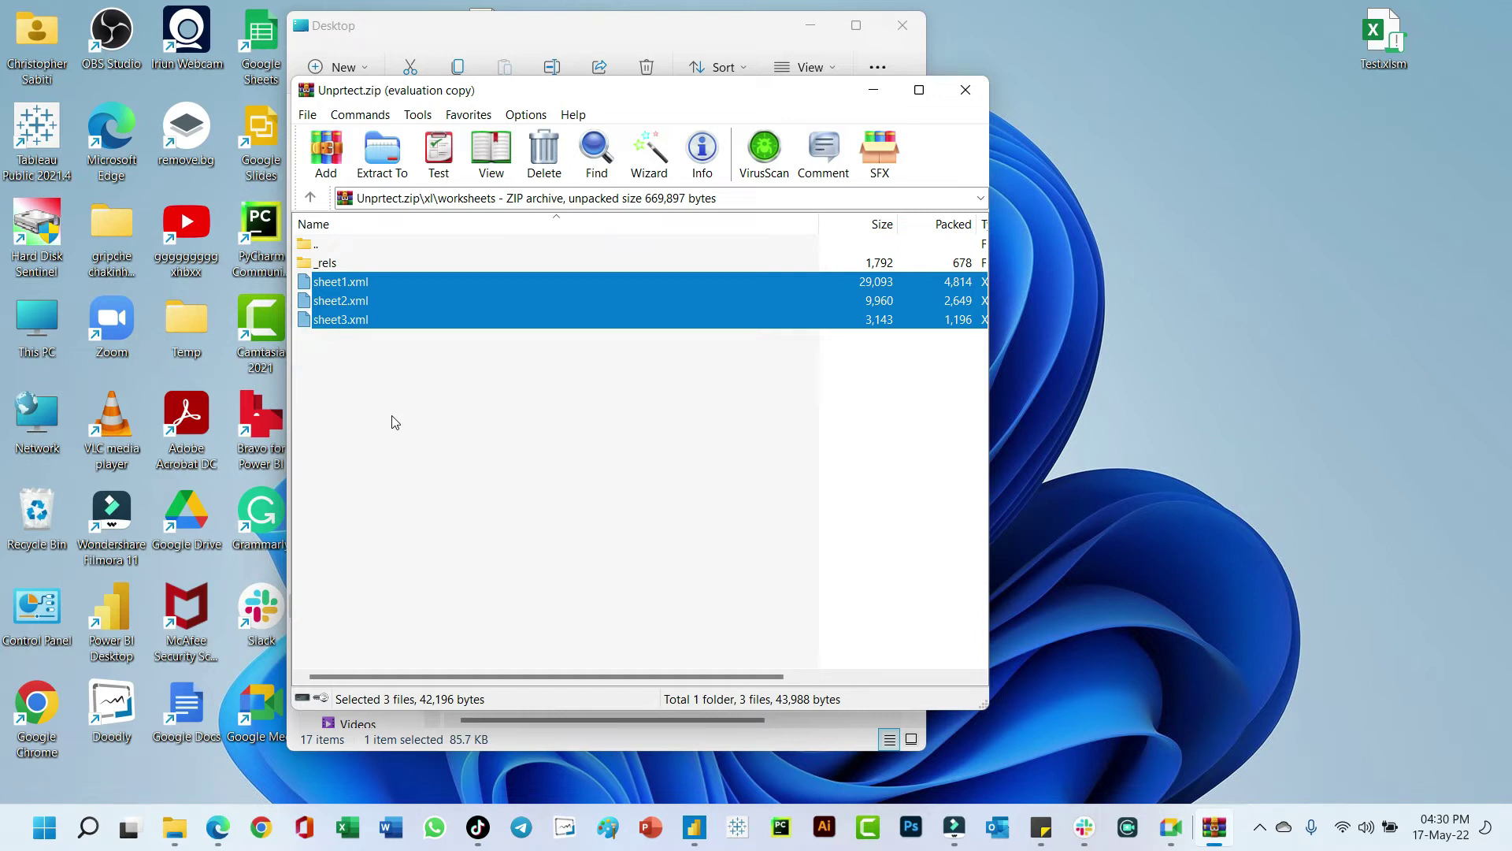
# Step: Move the archive window aside, minimise the File Explorer window and clear the selection of the sheet files
pyautogui.moveTo(396, 94); pyautogui.dragTo(780, 88)
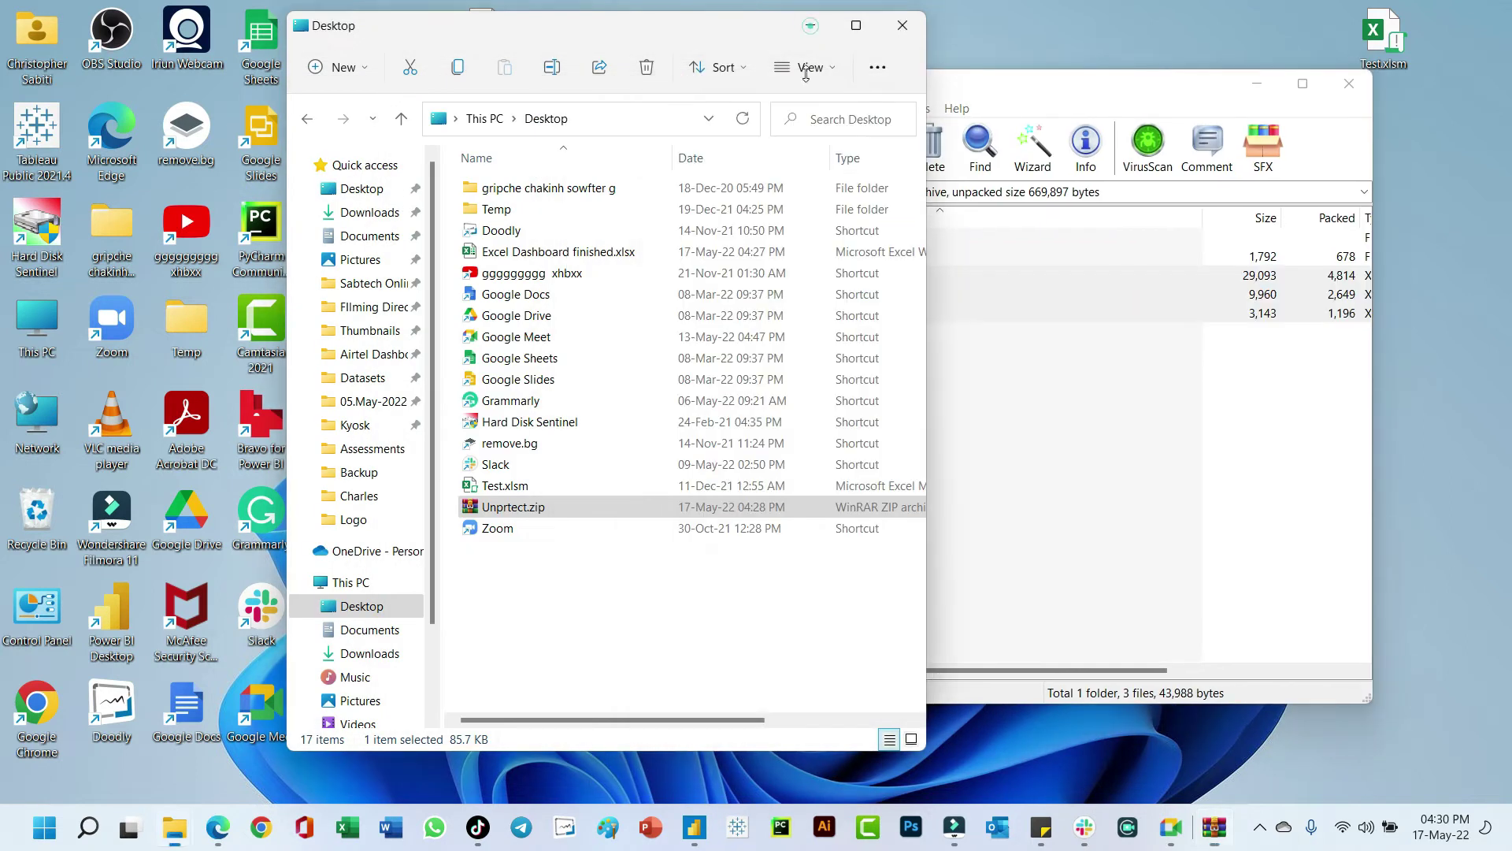
pyautogui.click(810, 25)
pyautogui.click(742, 337)
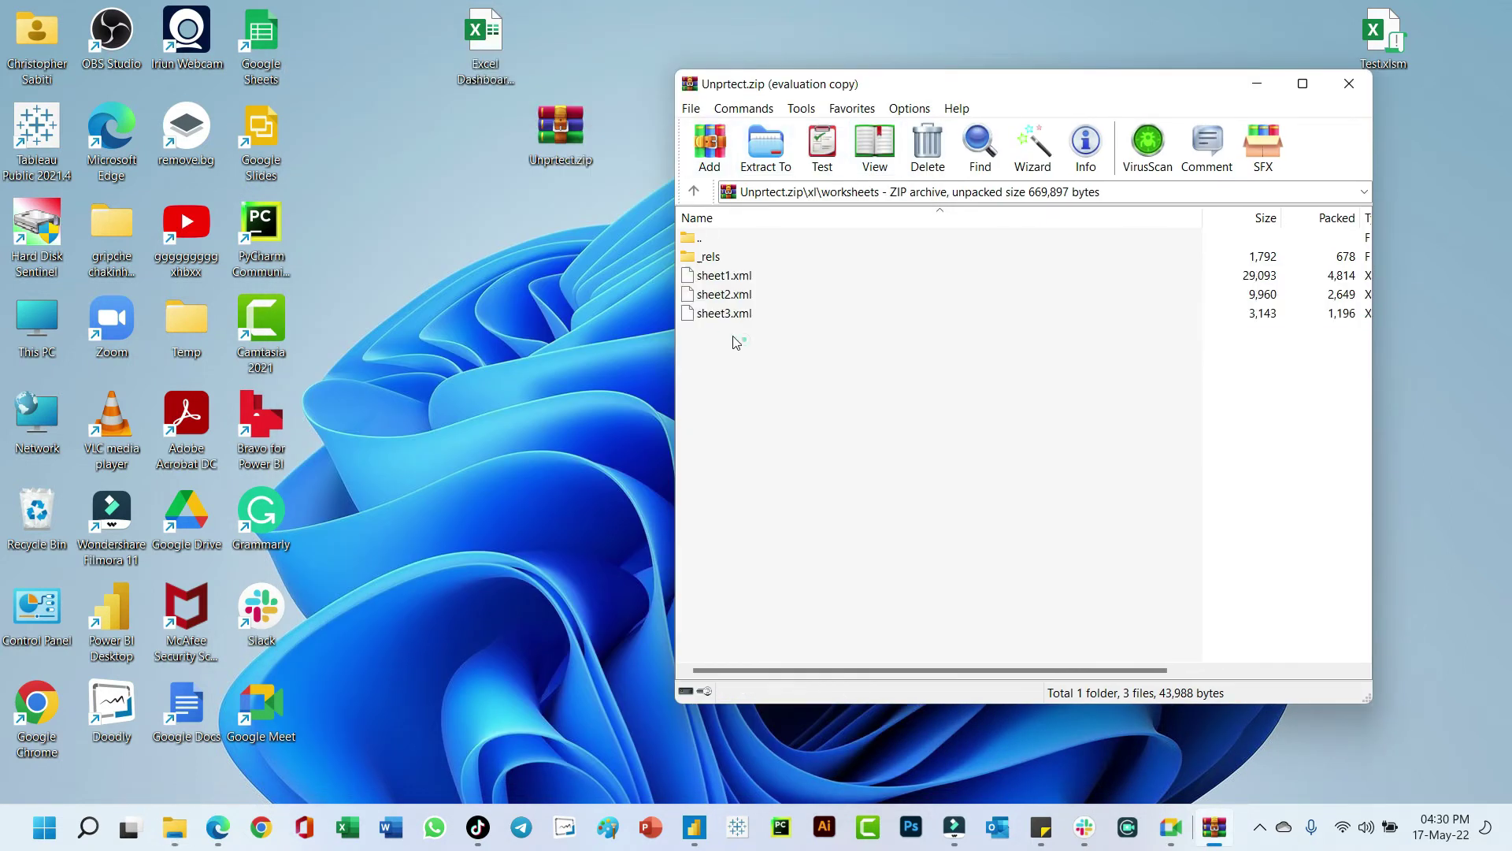
# Step: Open sheet1.xml from the archive's worksheets folder in its default viewer
pyautogui.click(733, 278)
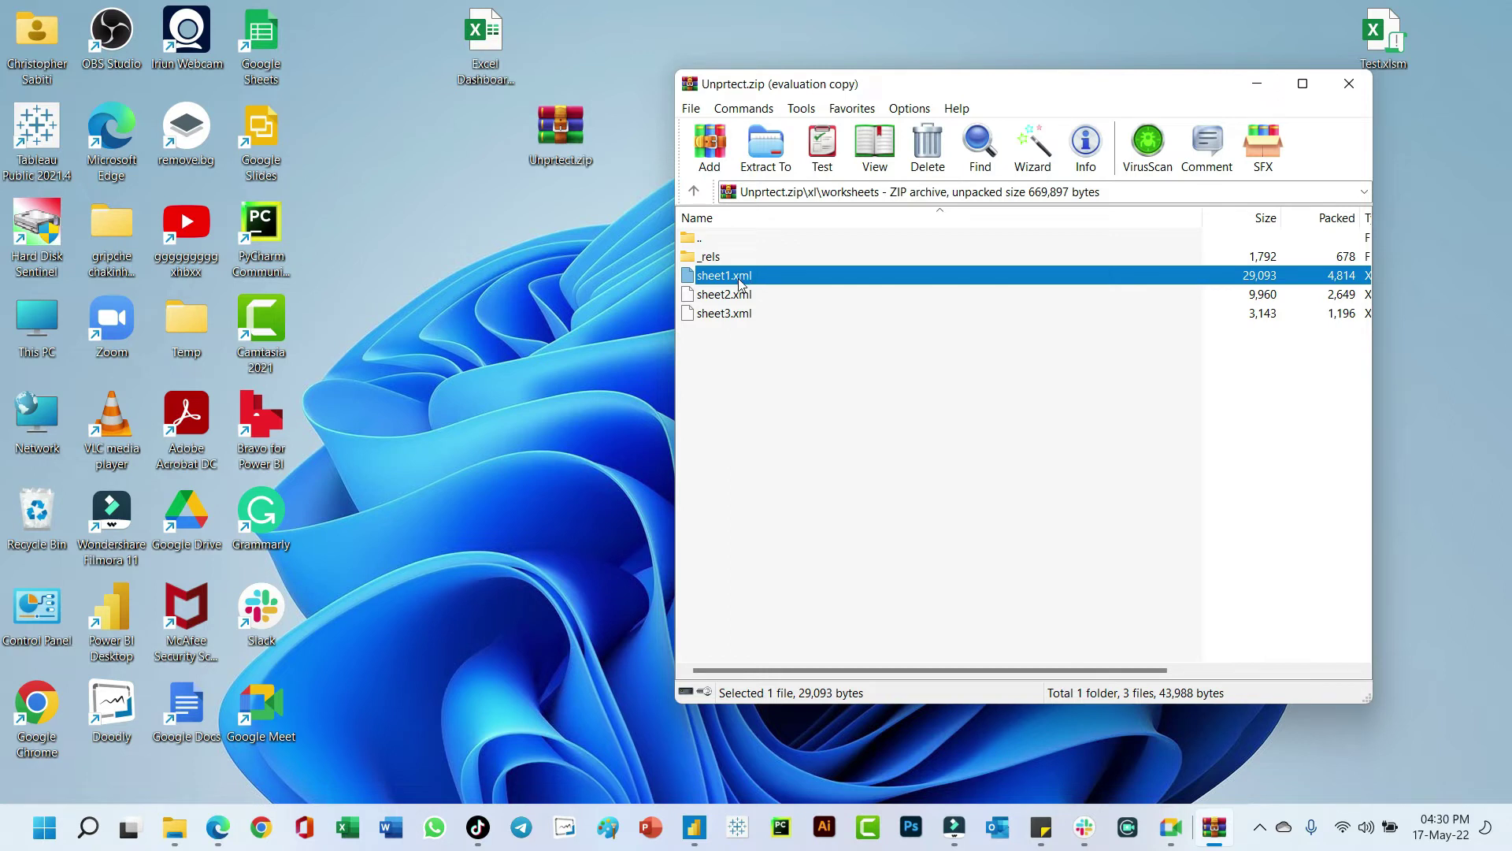
pyautogui.rightClick(725, 279)
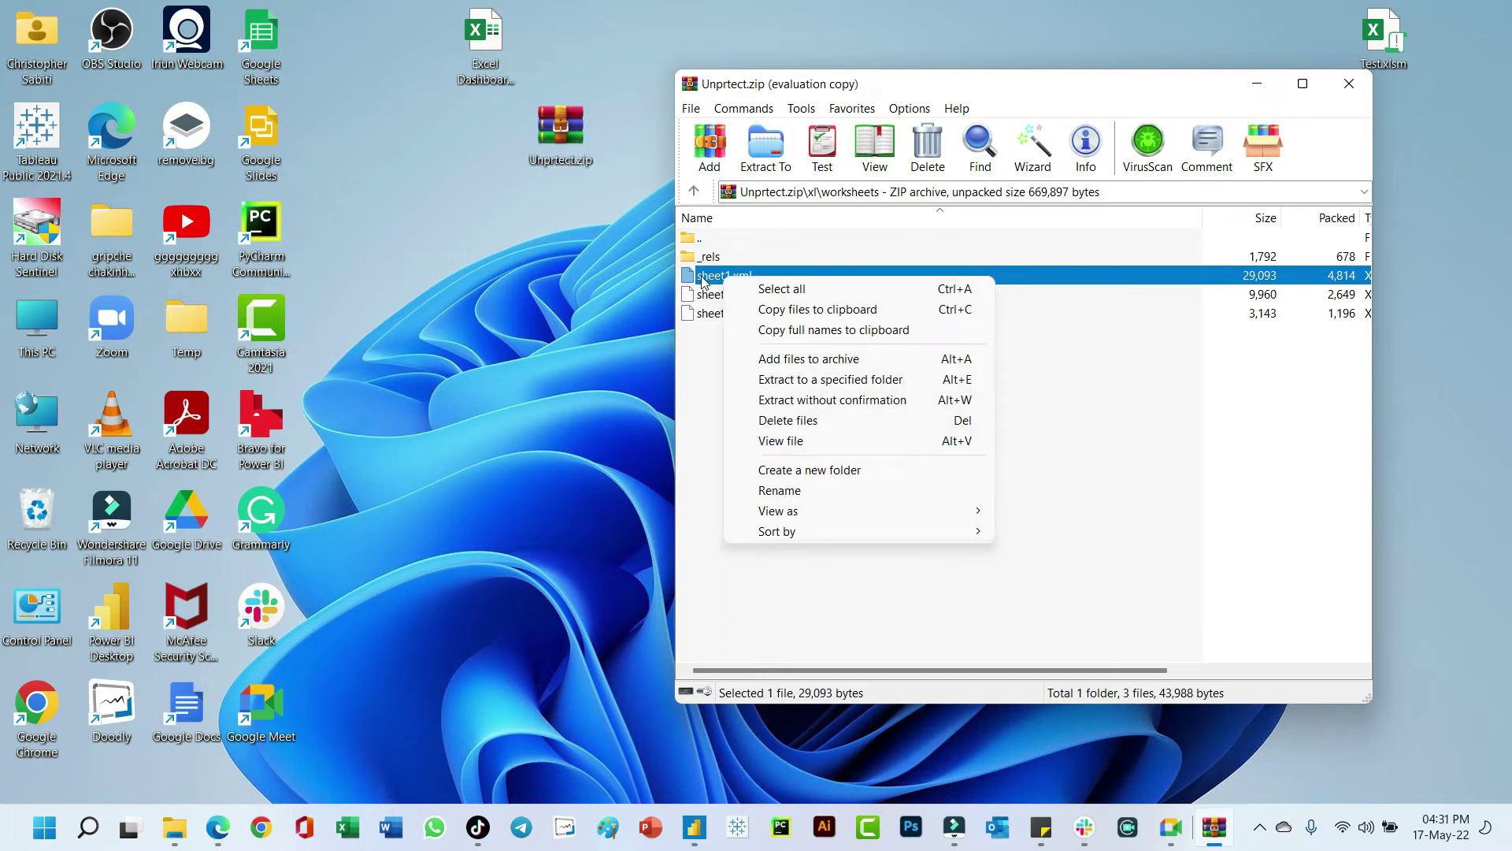
pyautogui.click(700, 353)
pyautogui.click(715, 282)
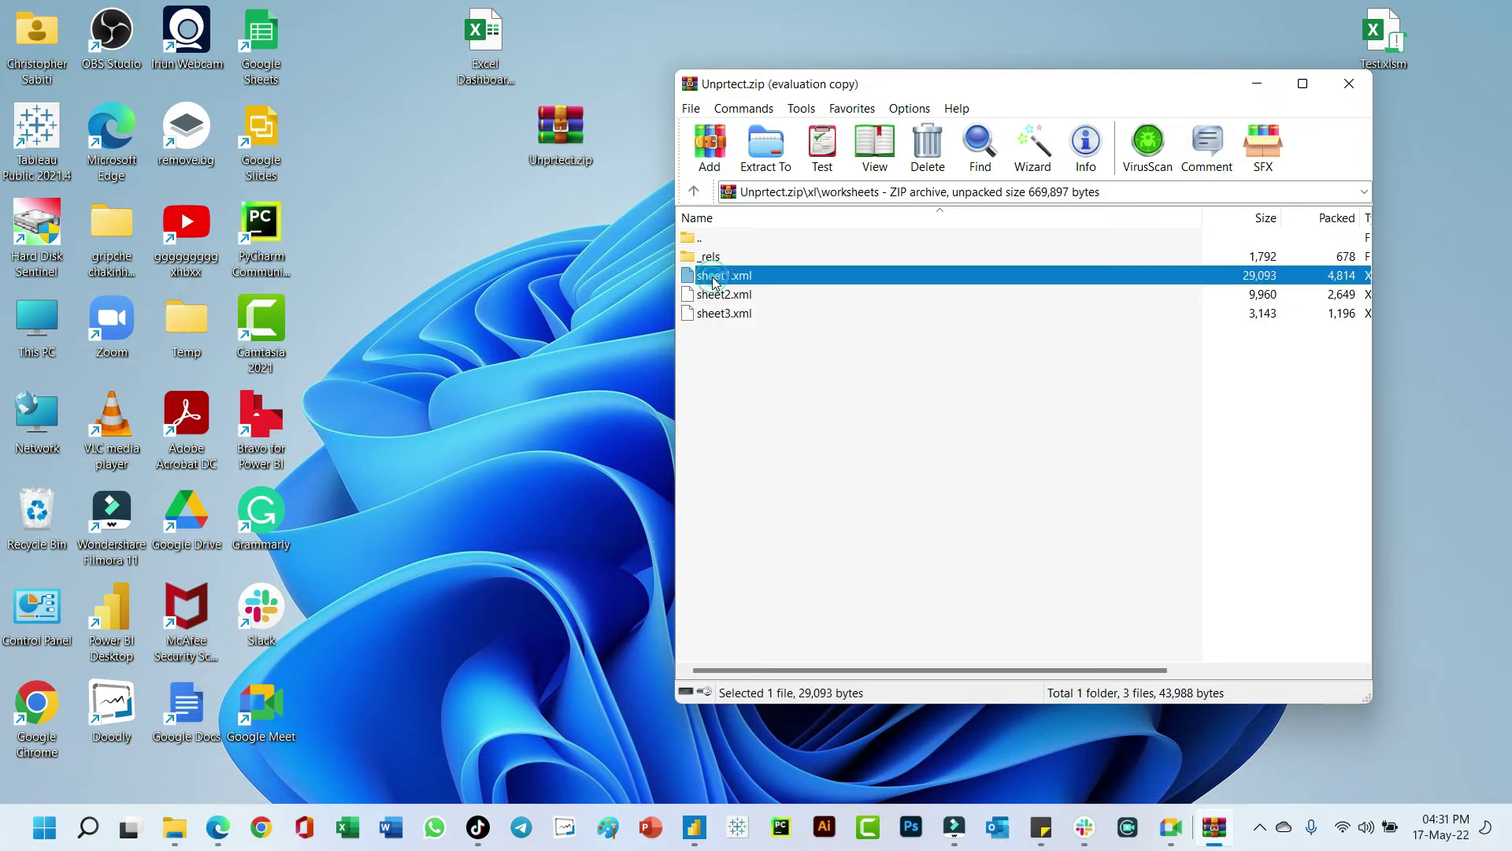
pyautogui.doubleClick(715, 282)
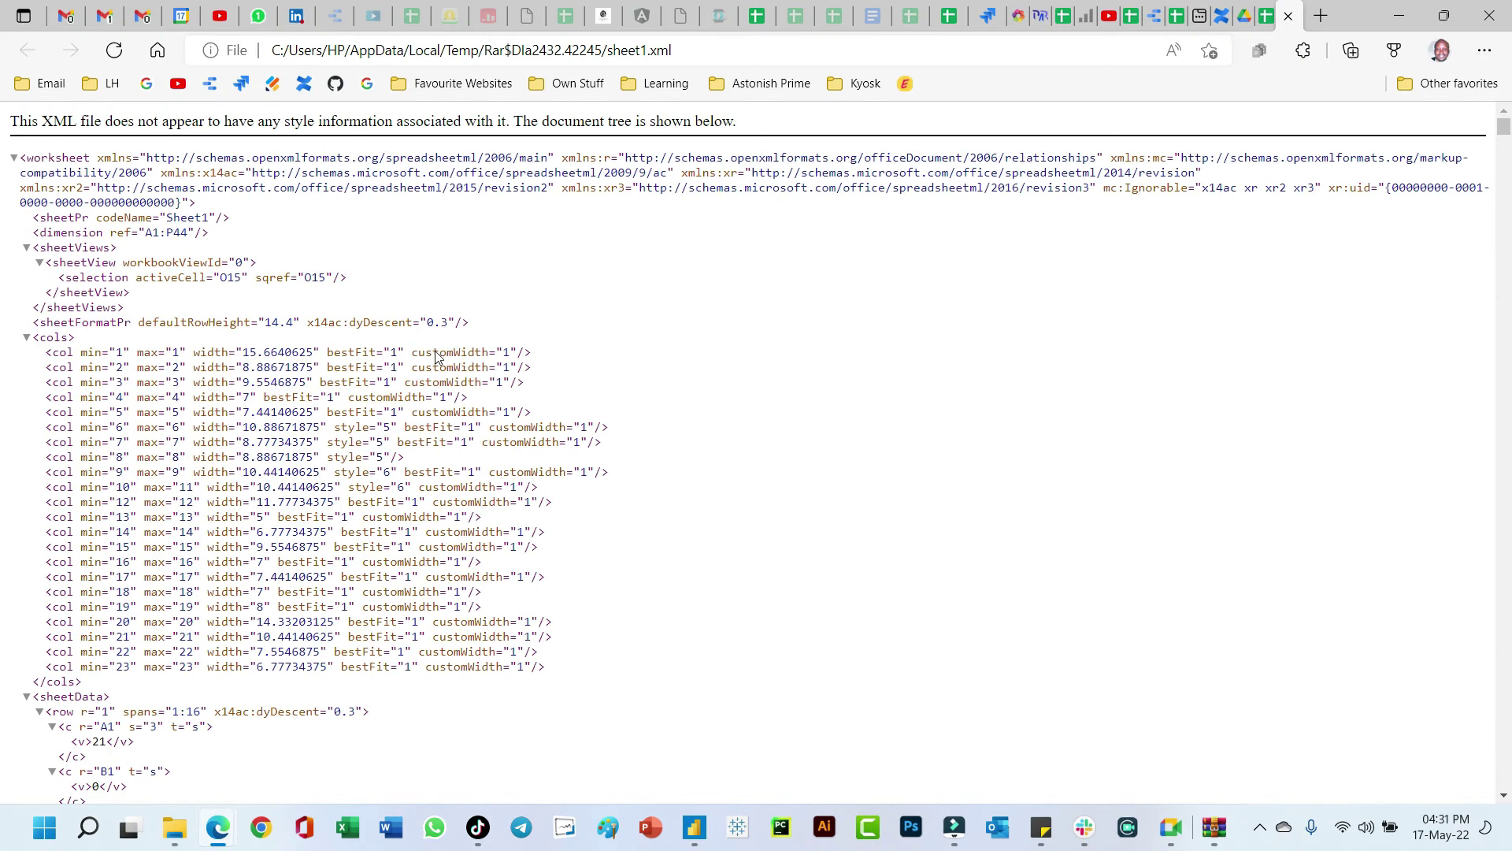
# Step: Examine the row and cell entries in the XML tree of sheet1.xml
pyautogui.scroll(-10, 596, 340)
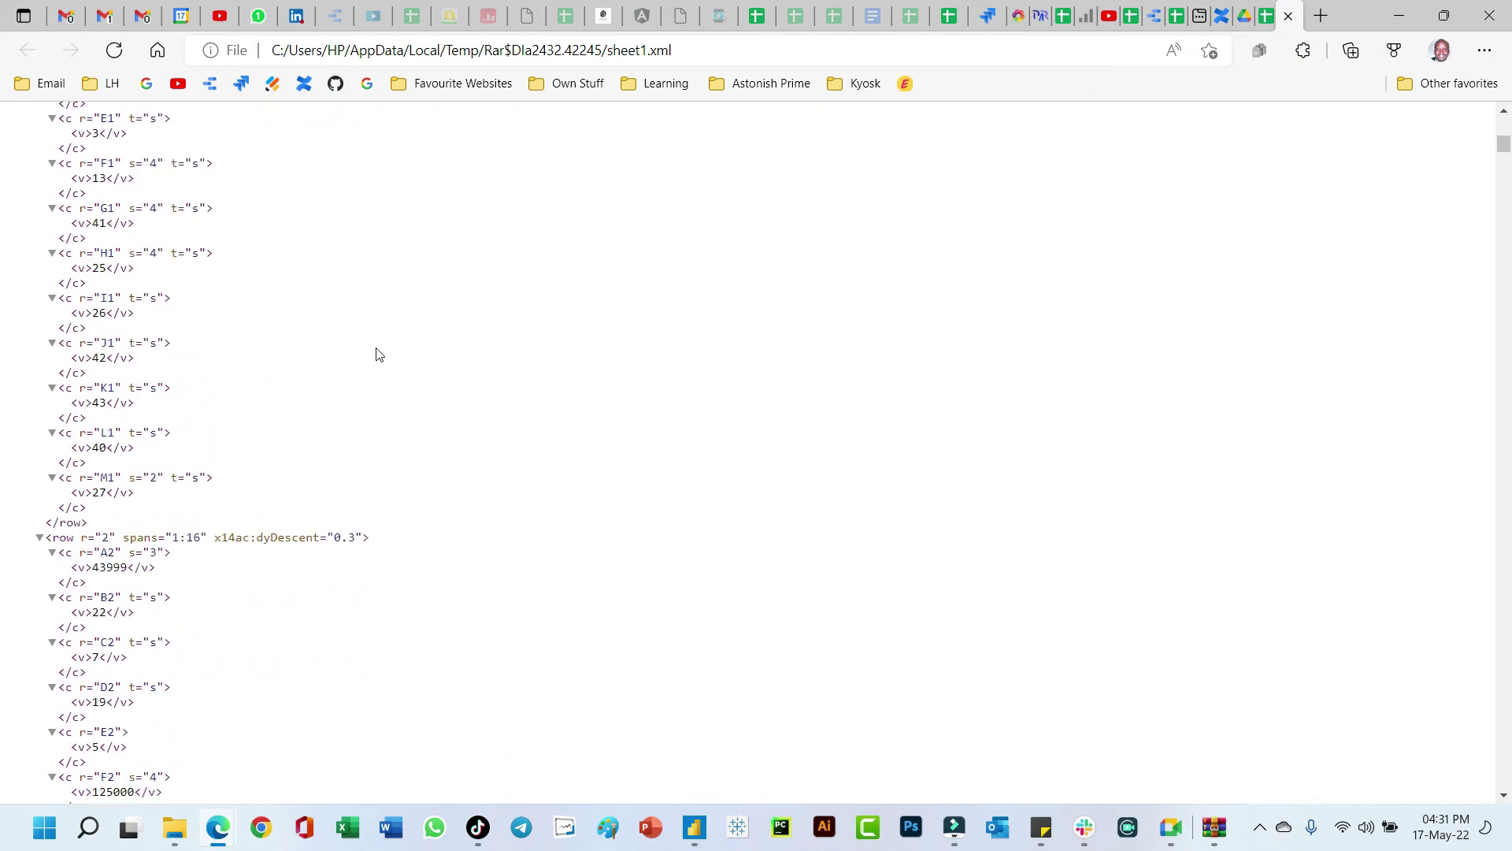
pyautogui.scroll(-15, 399, 347)
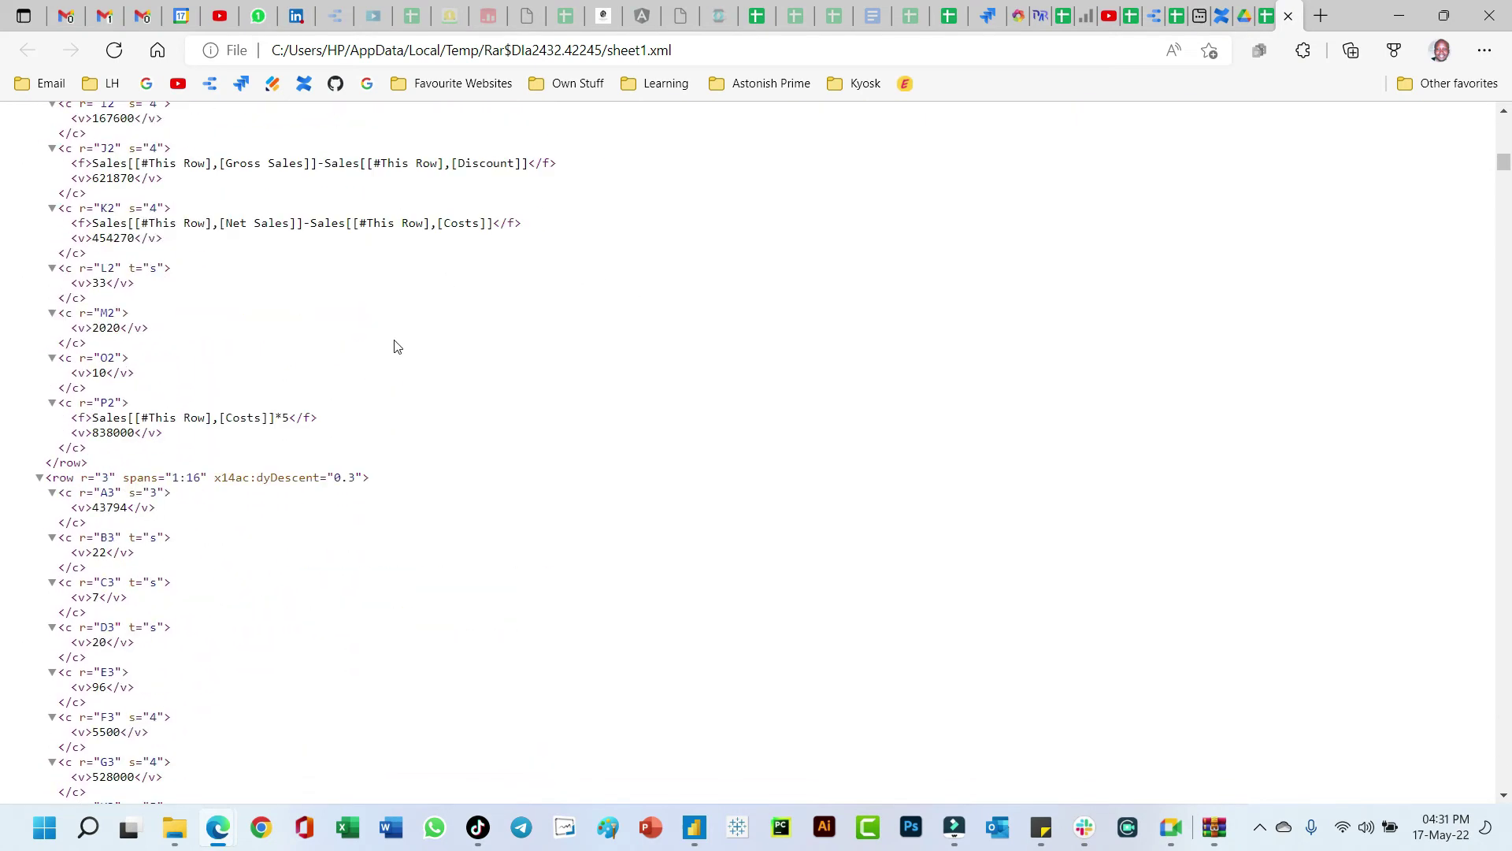
pyautogui.scroll(-20, 403, 340)
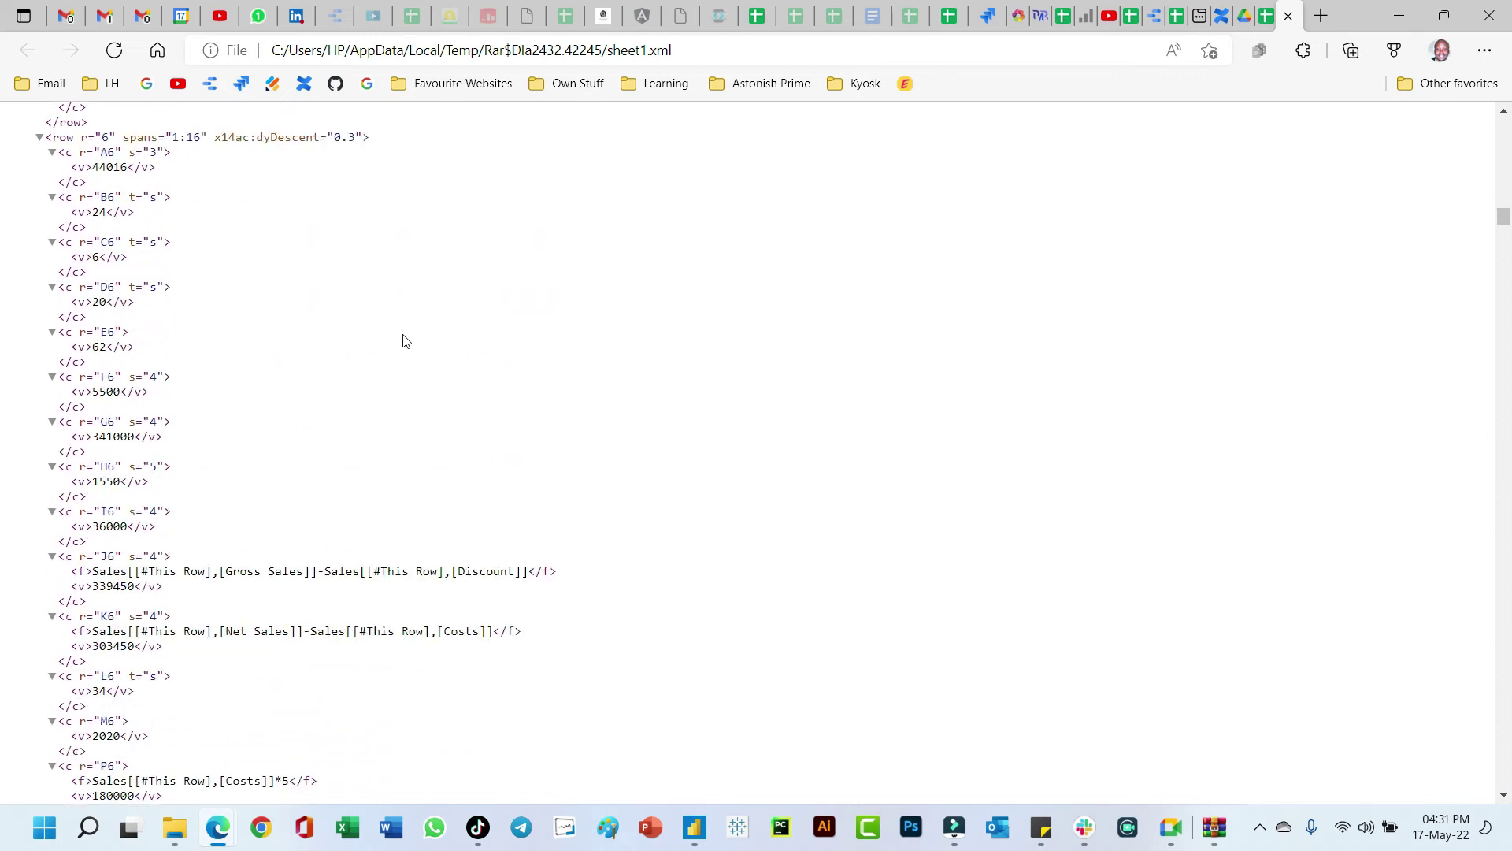
pyautogui.scroll(-15, 403, 335)
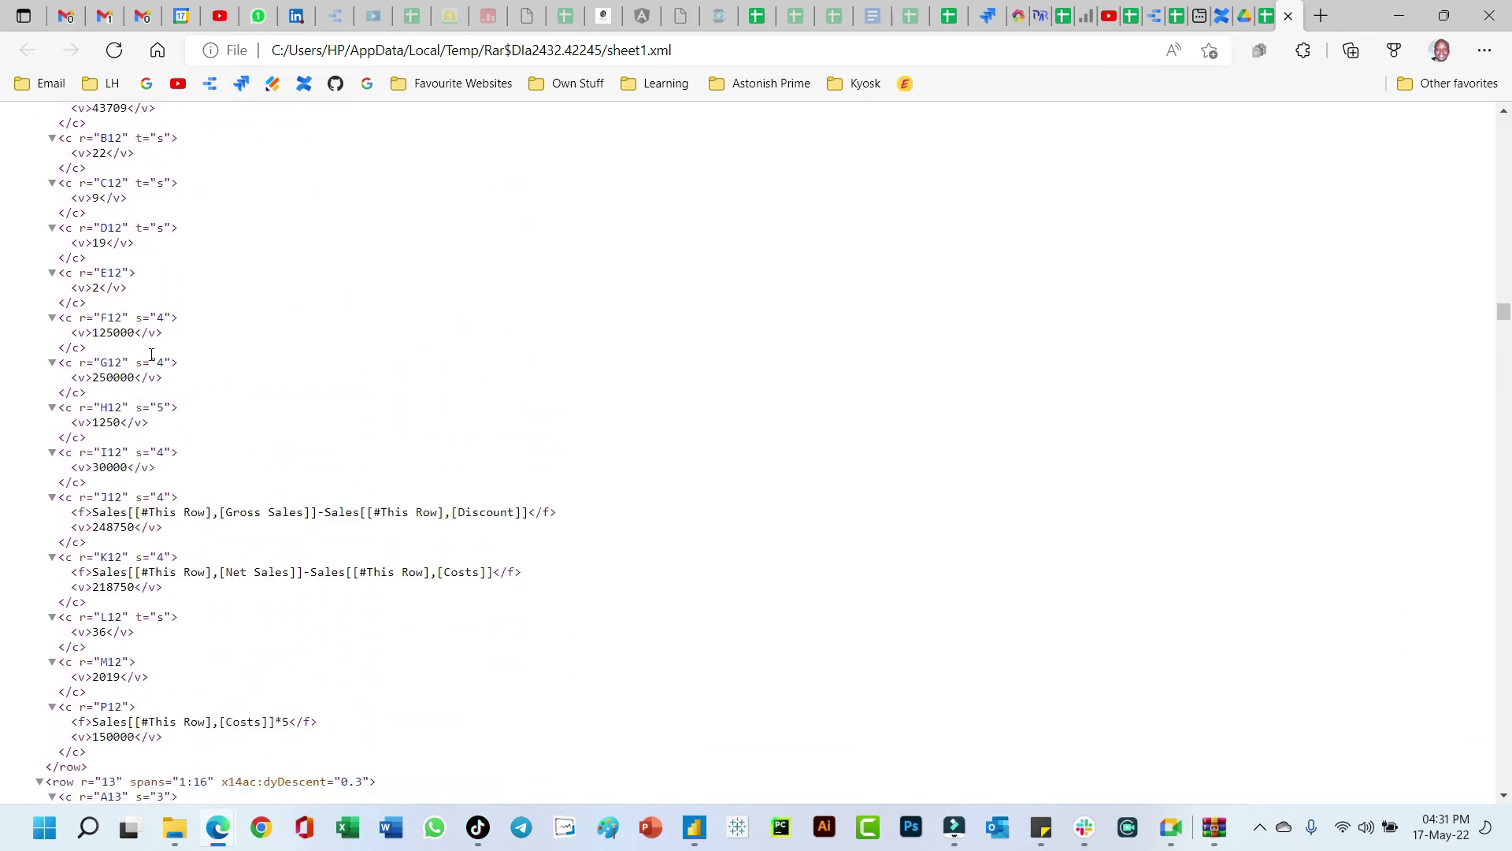
pyautogui.scroll(-20, 152, 355)
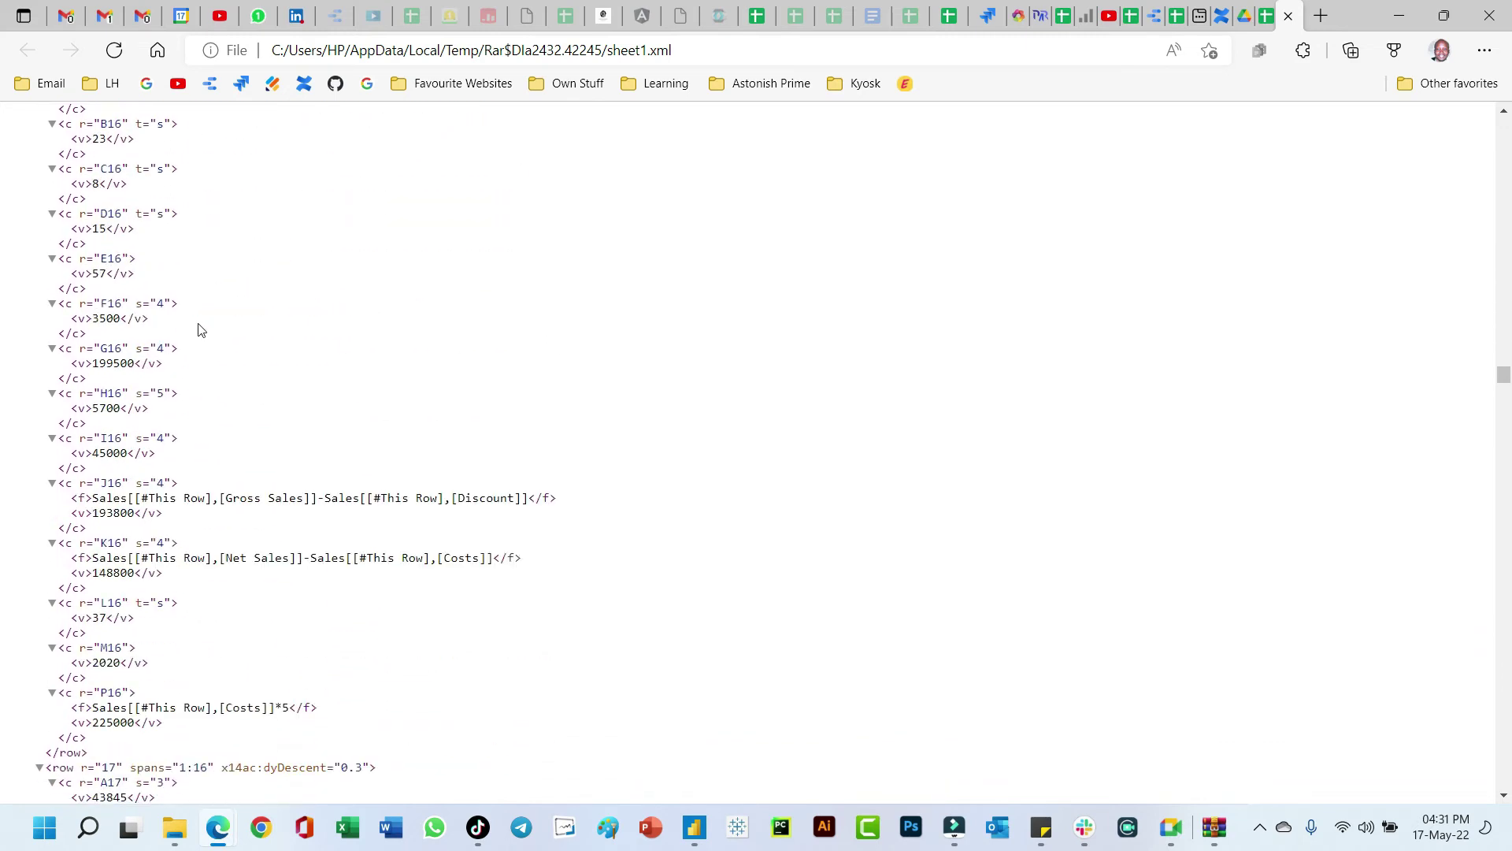
pyautogui.scroll(-8, 958, 375)
pyautogui.scroll(18, 780, 378)
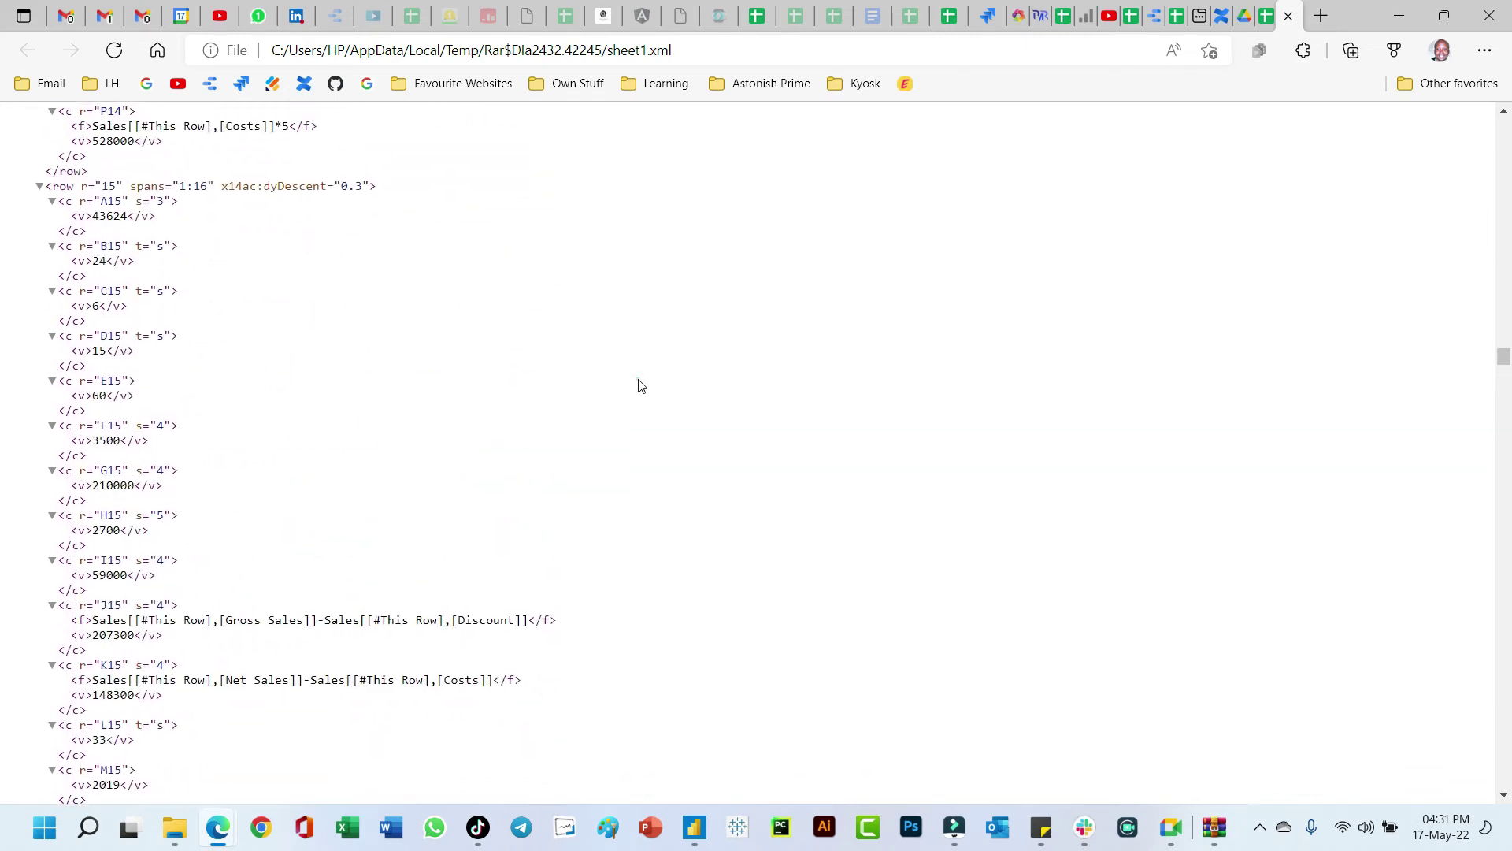
# Step: Search sheet1.xml for "prot" and close the page search
pyautogui.hotkey('ctrl', 'f')
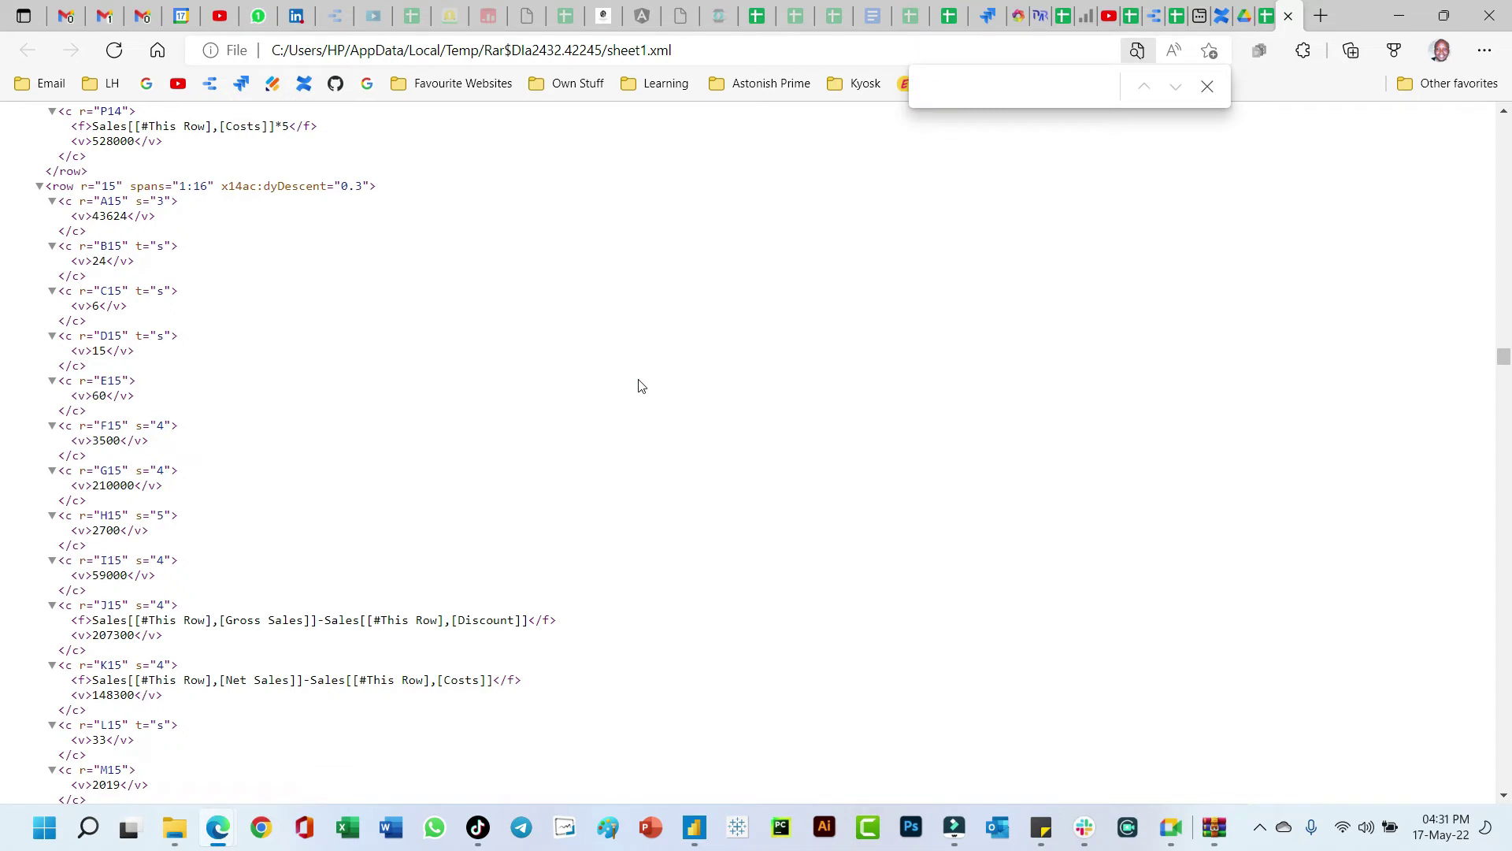
pyautogui.write('protect')
pyautogui.click(1205, 87)
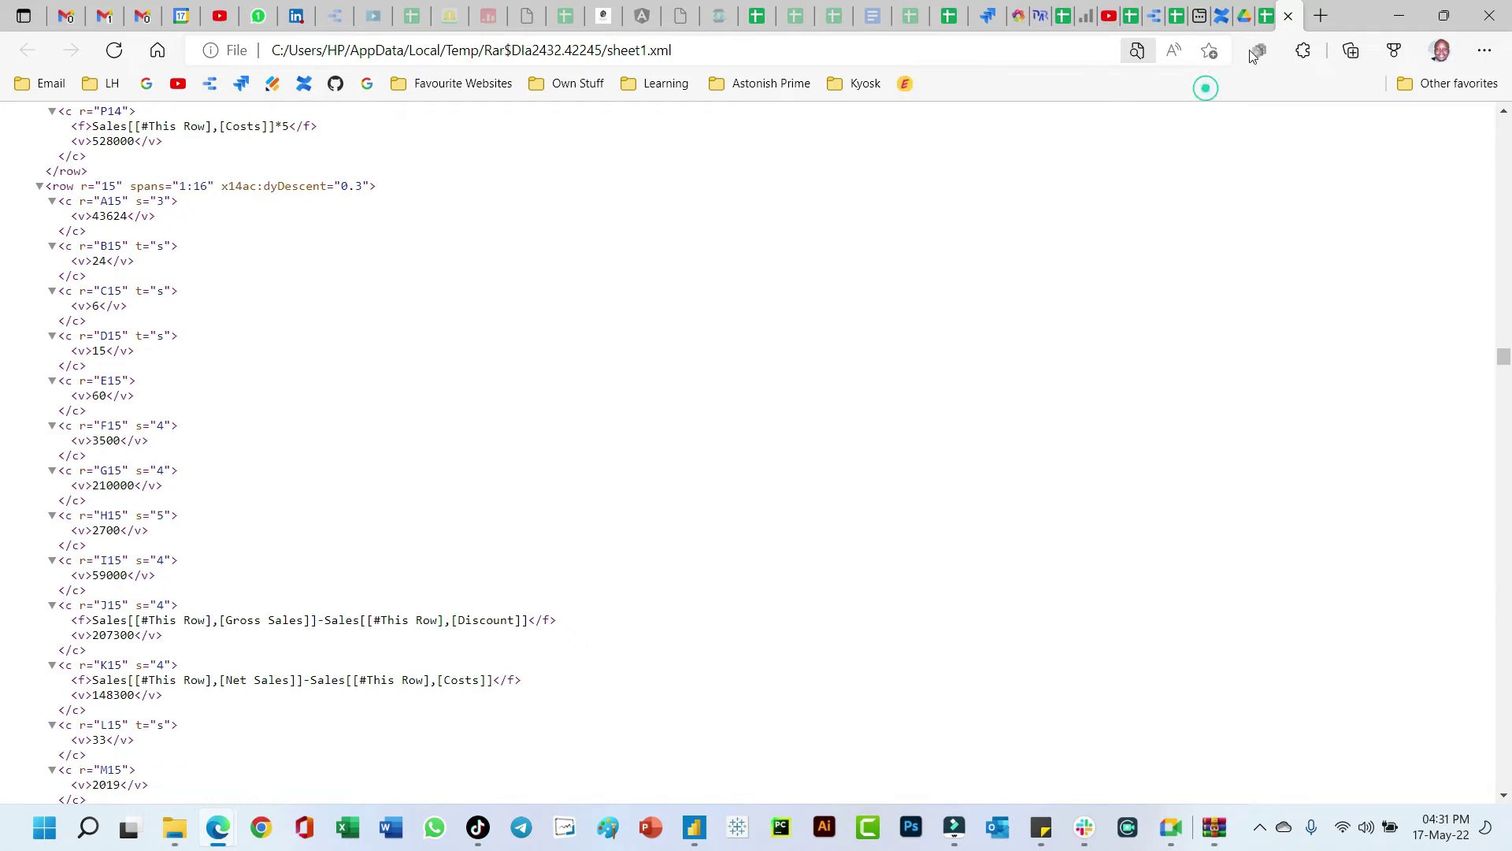
# Step: Open sheet2.xml from the archive's worksheets folder, restarting the unresponsive browser and restoring its previous pages
pyautogui.click(1213, 827)
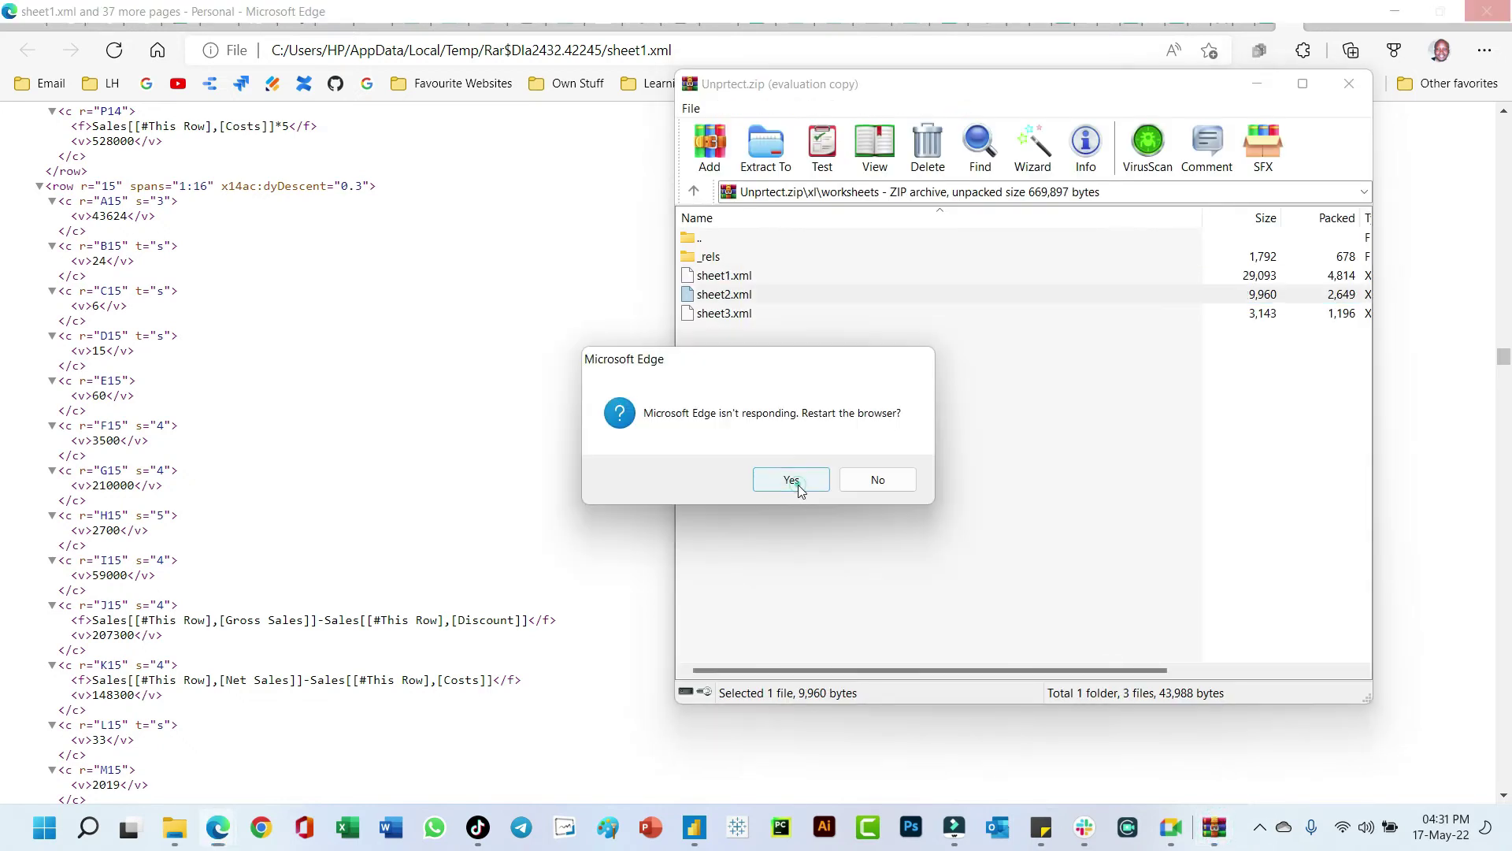
pyautogui.click(792, 479)
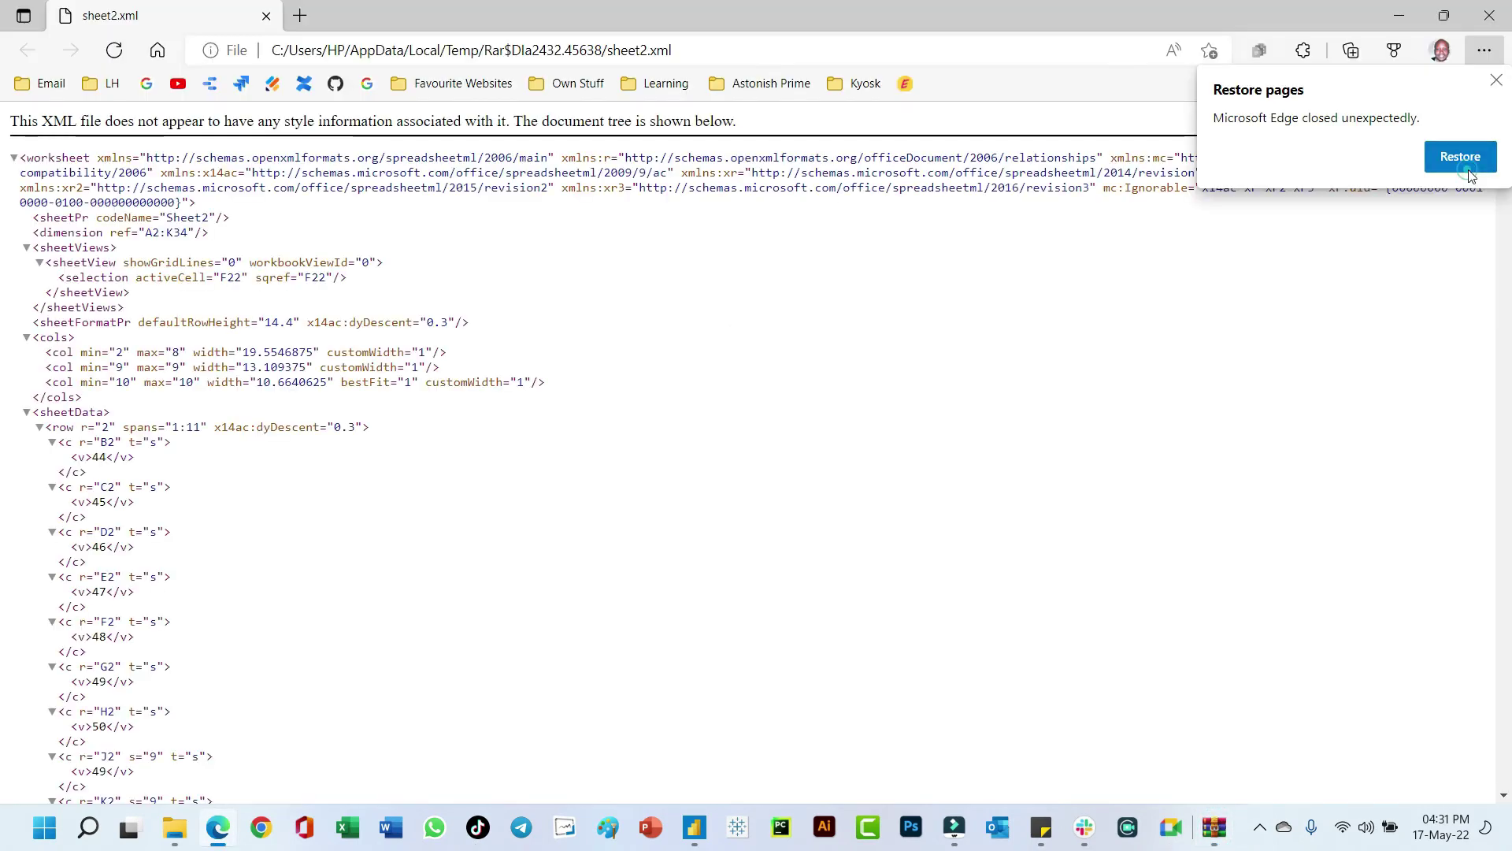
pyautogui.click(1445, 161)
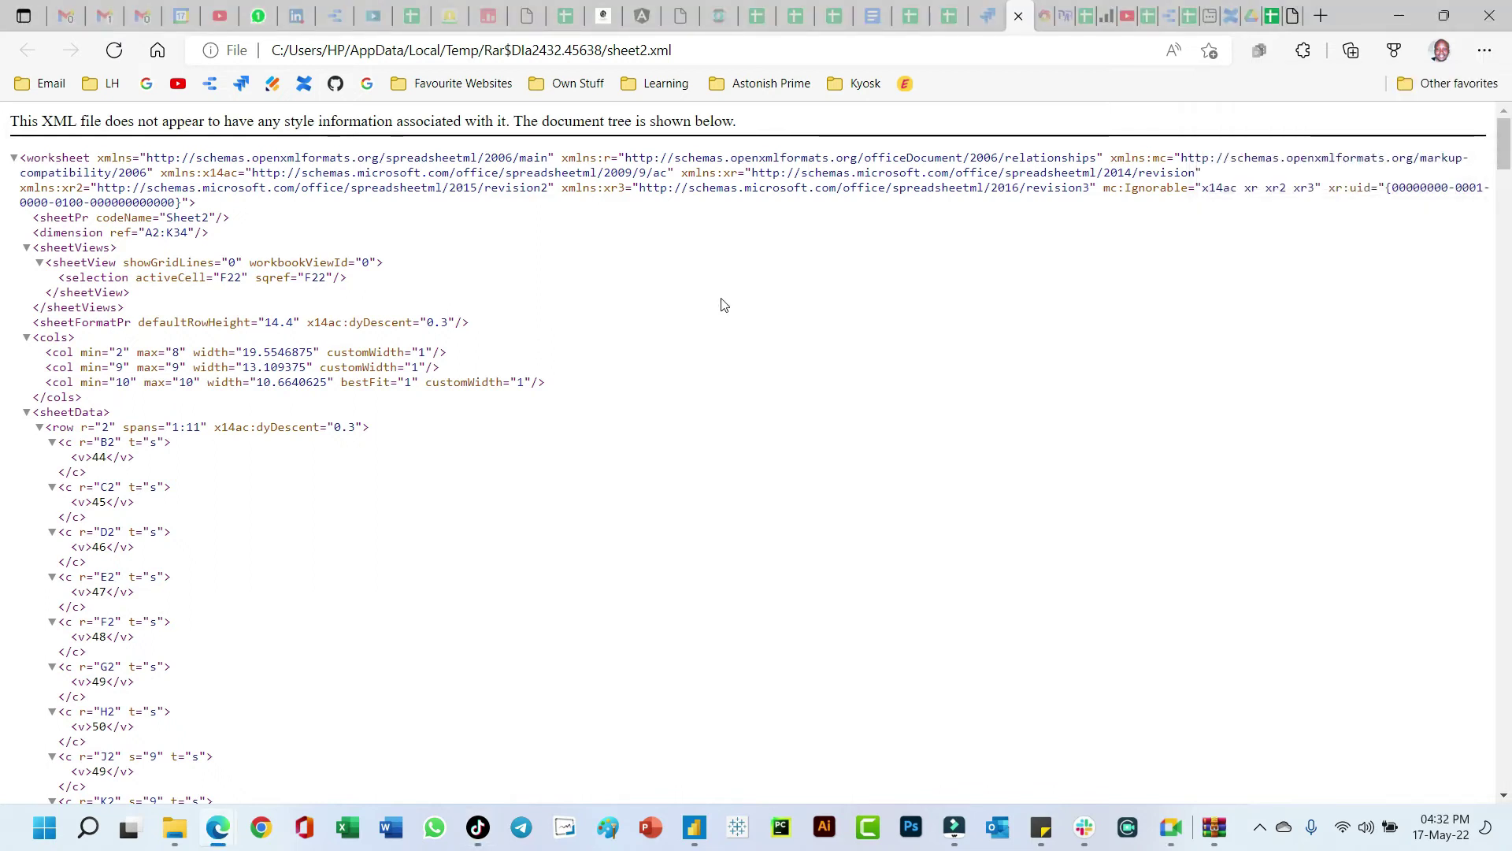
# Step: Search the XML tree of sheet2.xml for "protect"
pyautogui.hotkey('ctrl', 'f')
pyautogui.write('protect')
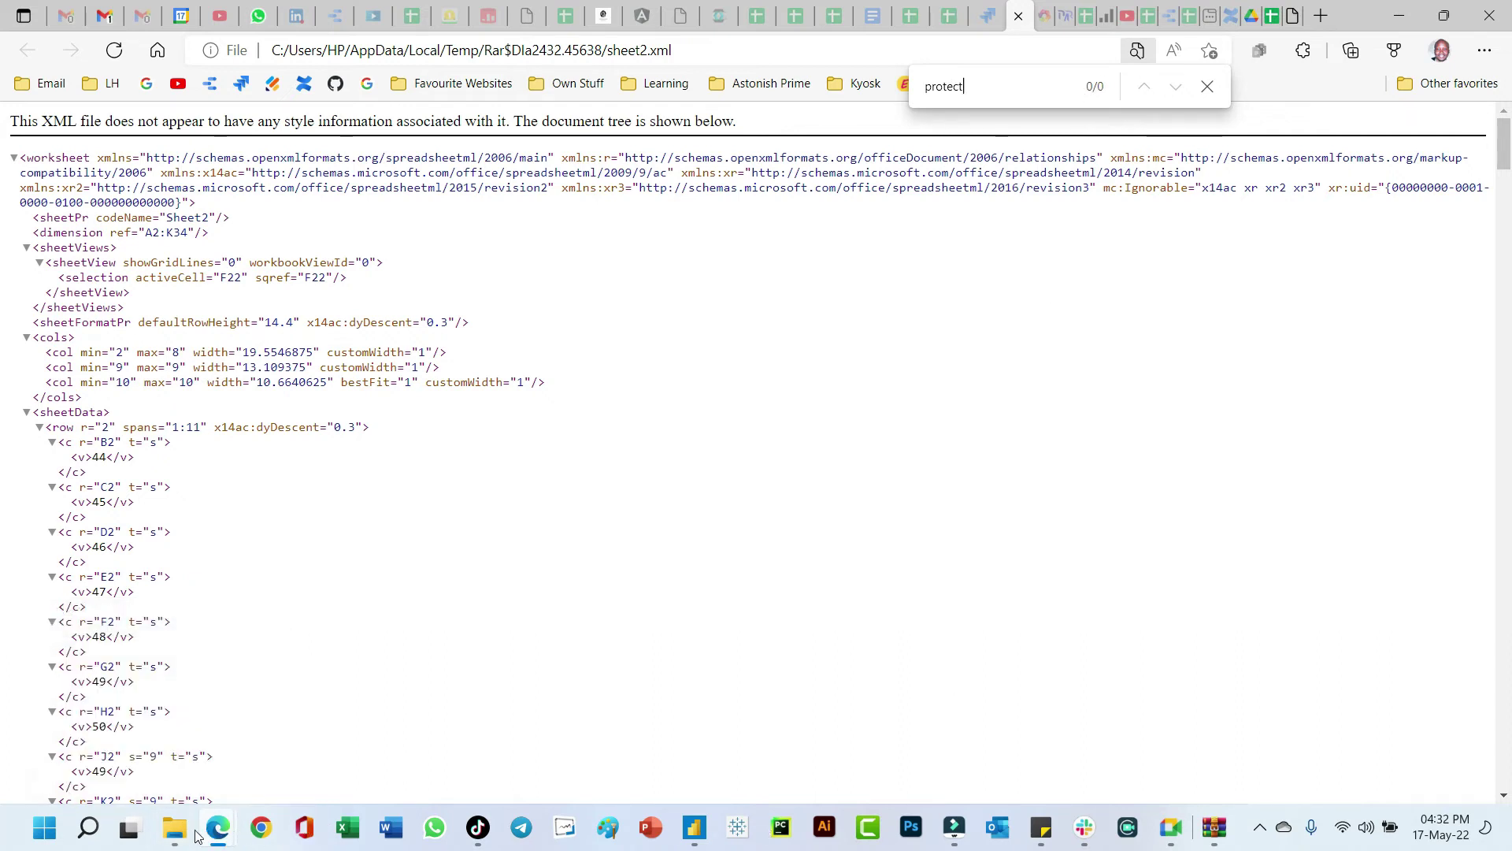
# Step: Return to the Unprtect.zip archive window and select sheet3.xml in the worksheets folder
pyautogui.click(1214, 827)
pyautogui.click(732, 314)
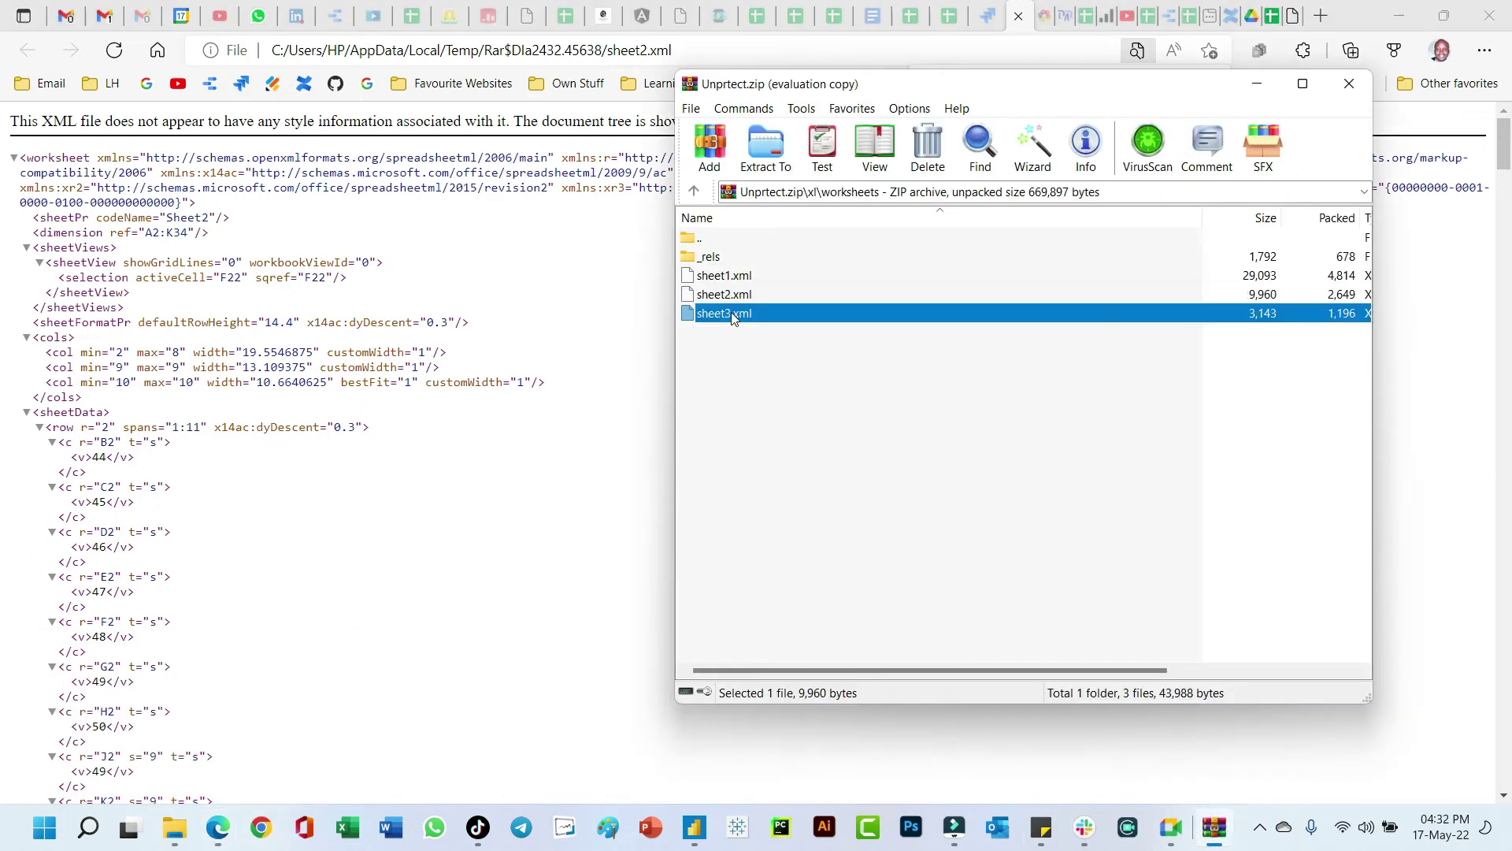
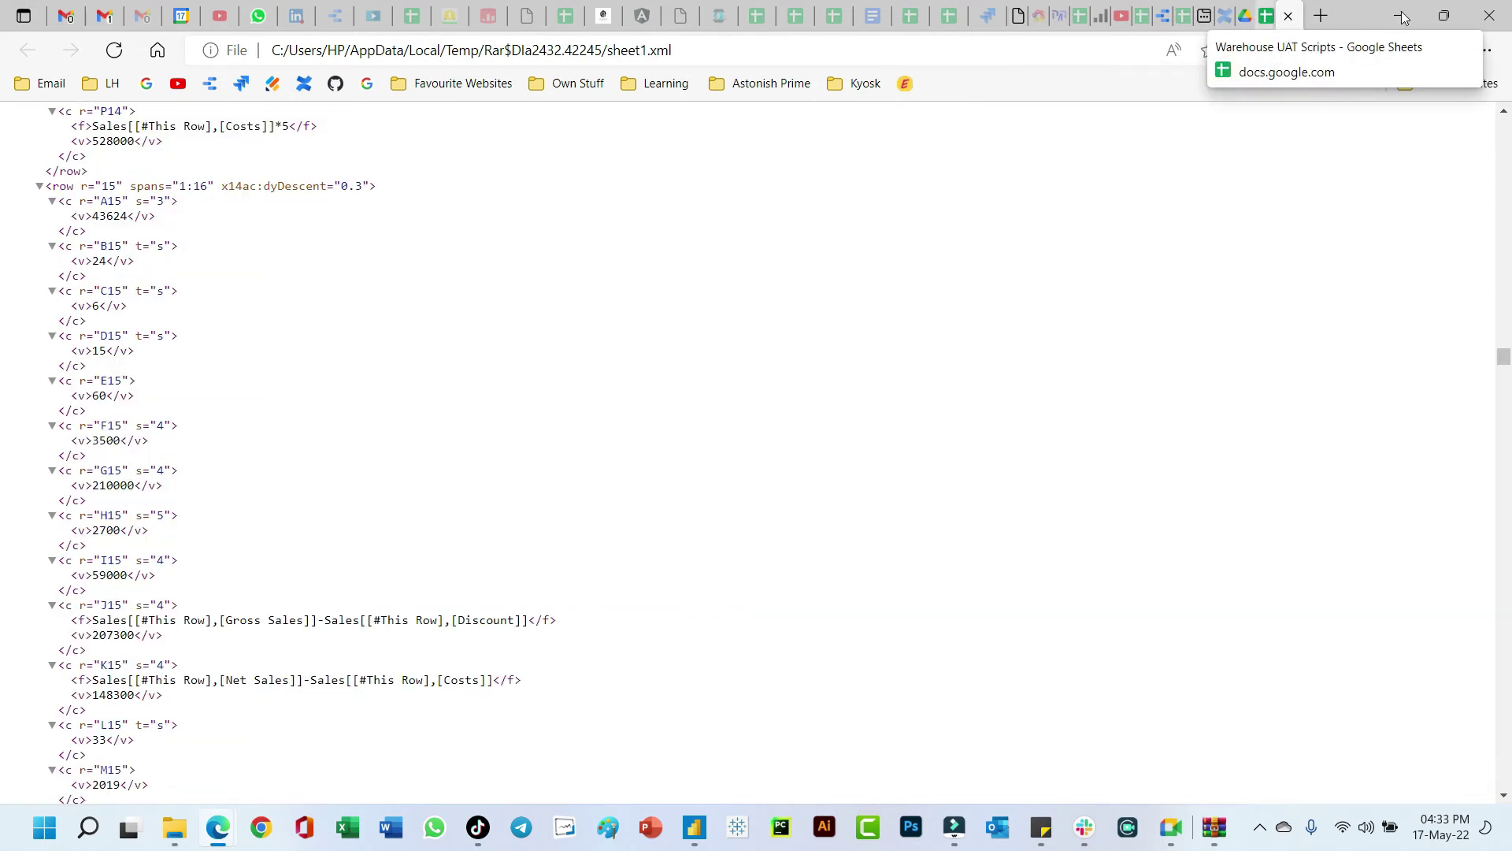
# Step: Bring up the Unprtect.zip worksheets folder and place the Desktop folder window beside it
pyautogui.click(1214, 827)
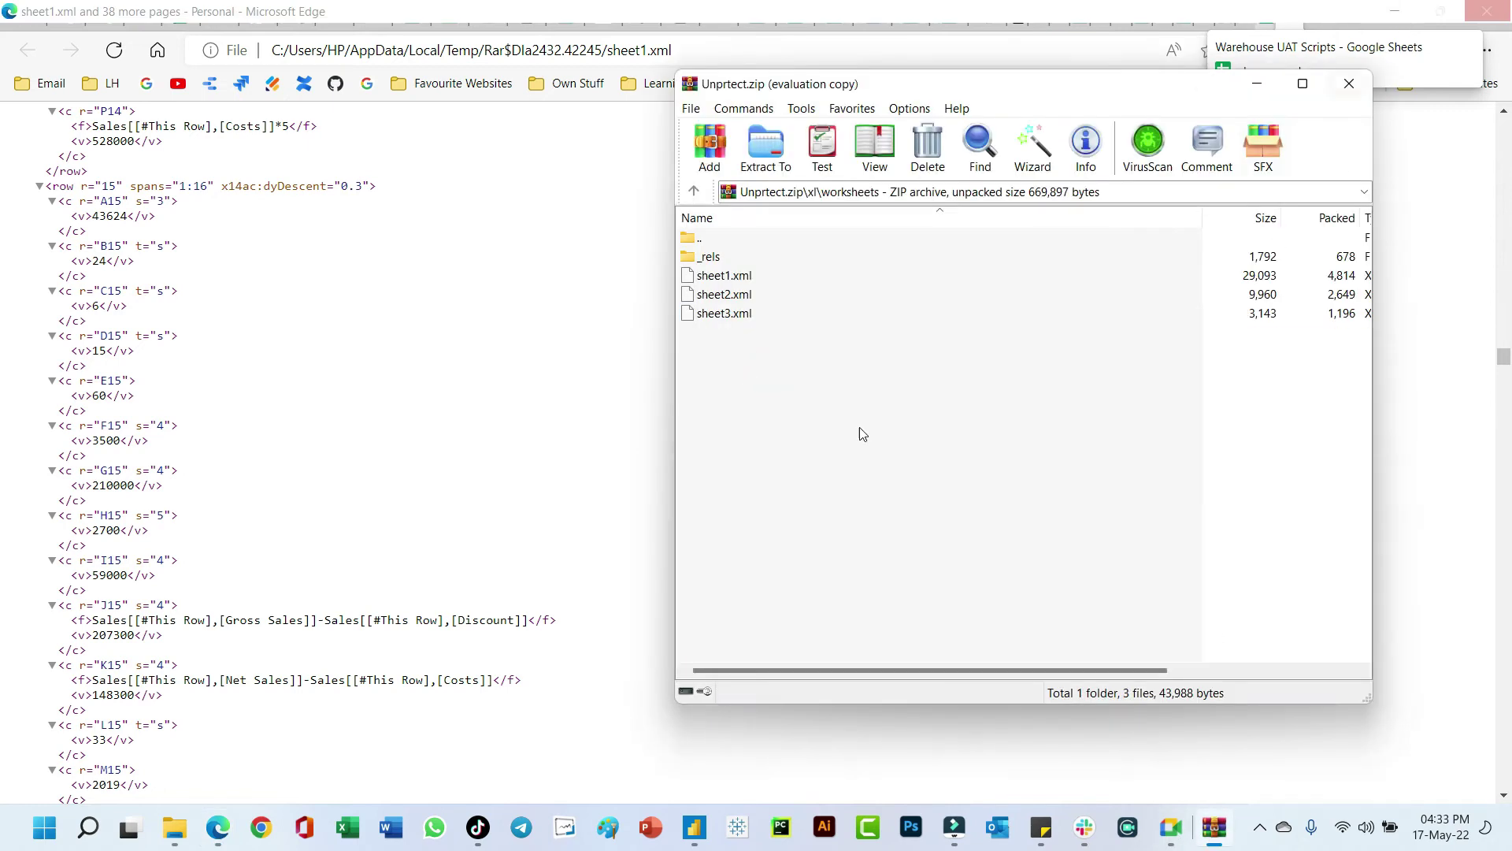
pyautogui.click(703, 314)
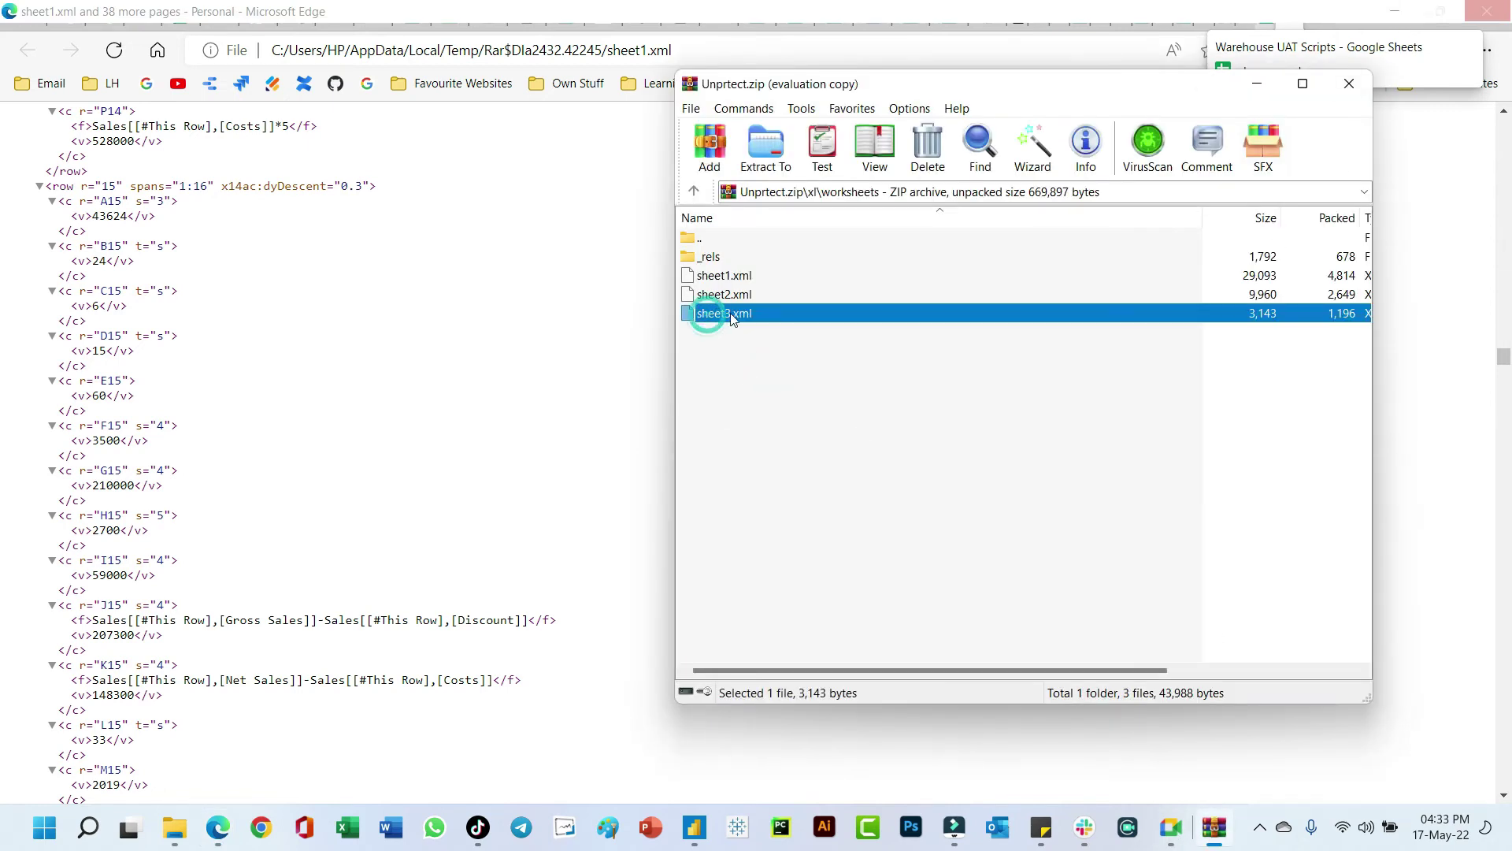
pyautogui.click(175, 827)
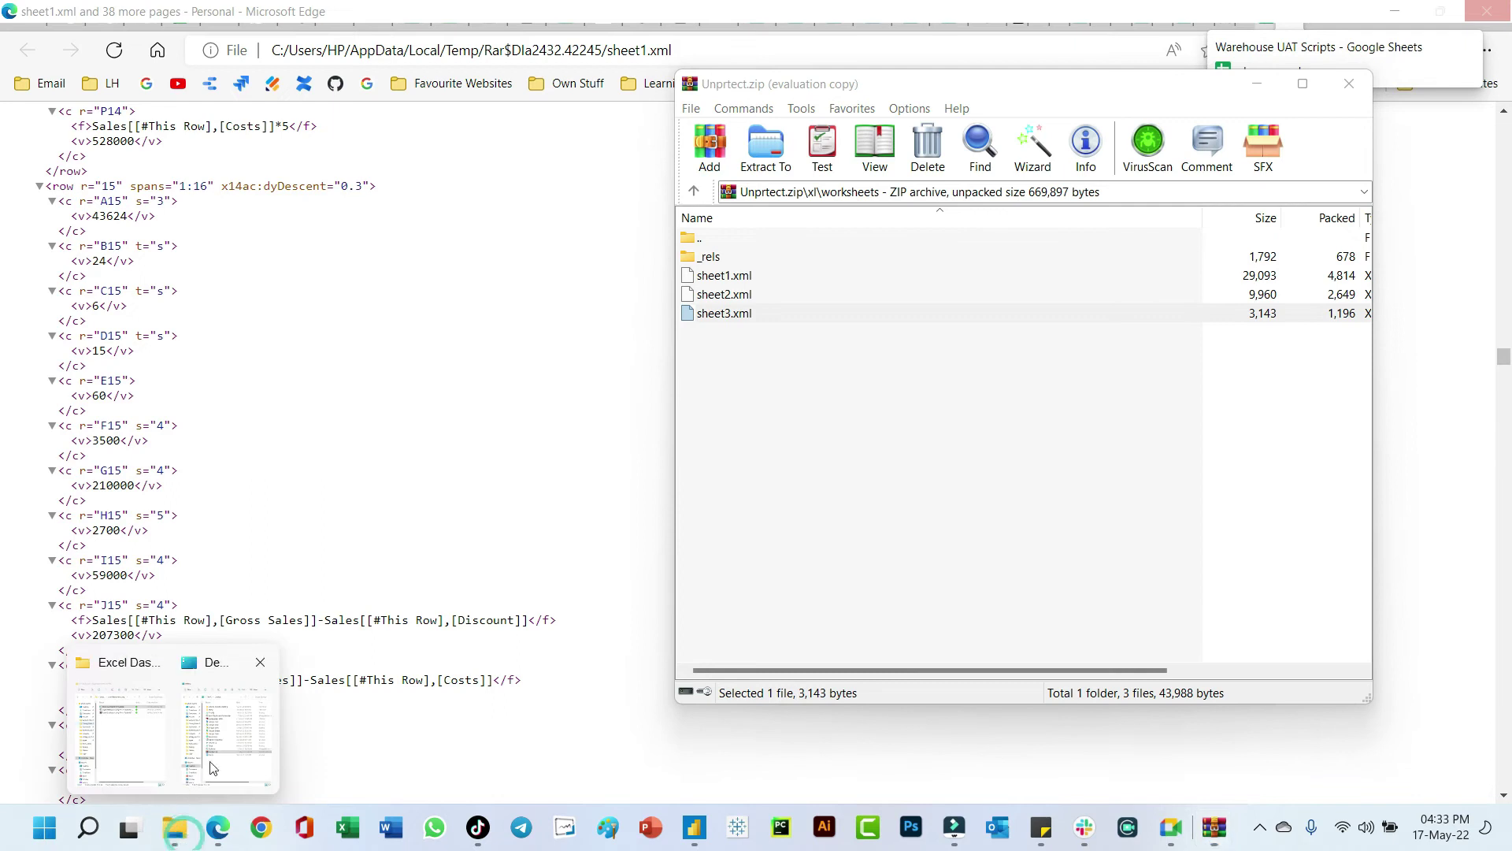
pyautogui.click(203, 746)
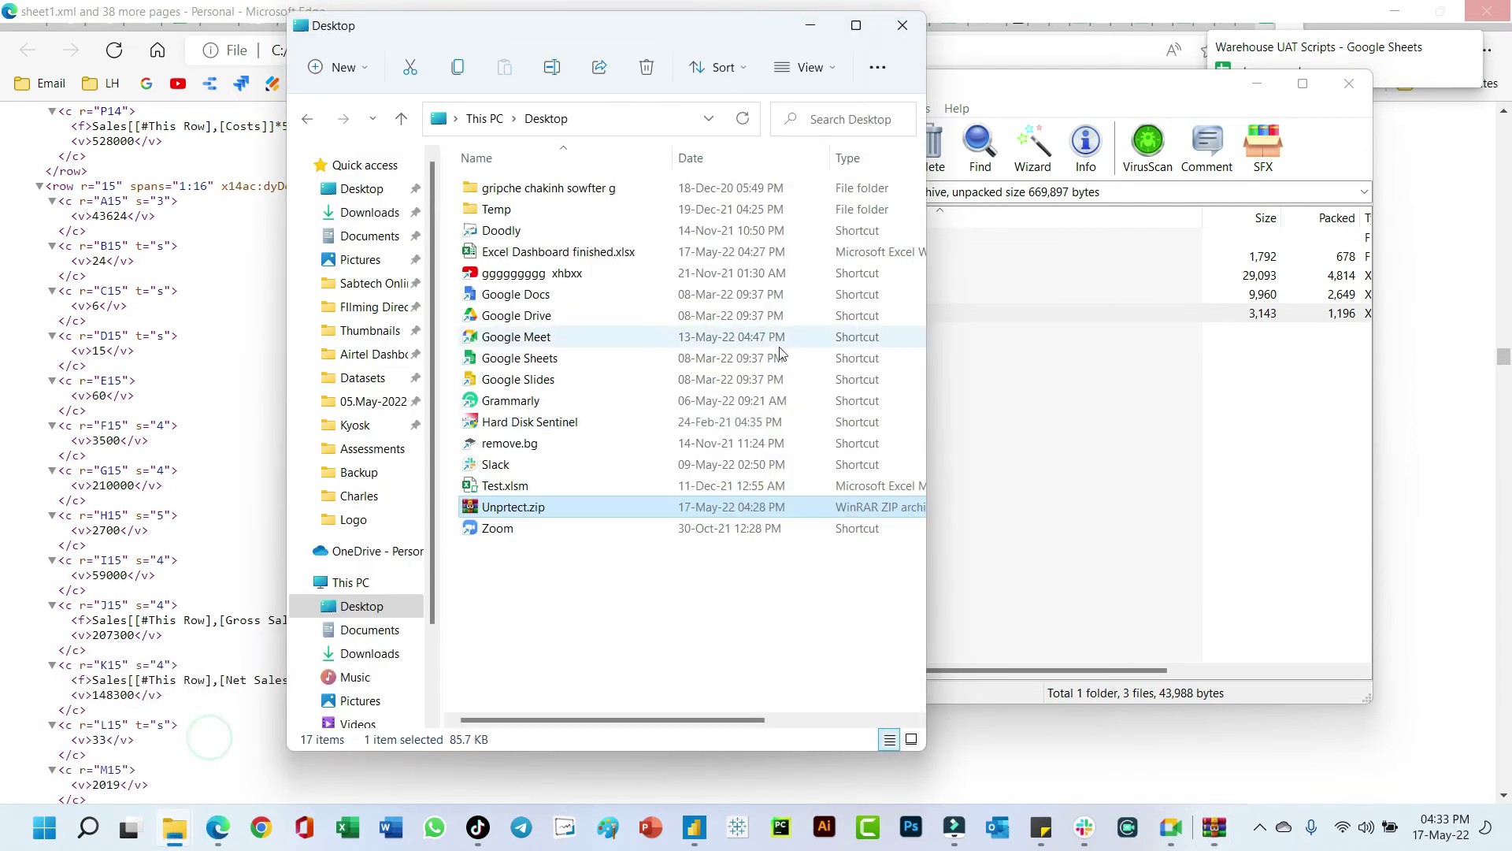
pyautogui.moveTo(642, 28); pyautogui.dragTo(389, 82)
# Step: Extract sheet3.xml from the archive's worksheets folder to the Desktop folder
pyautogui.click(762, 372)
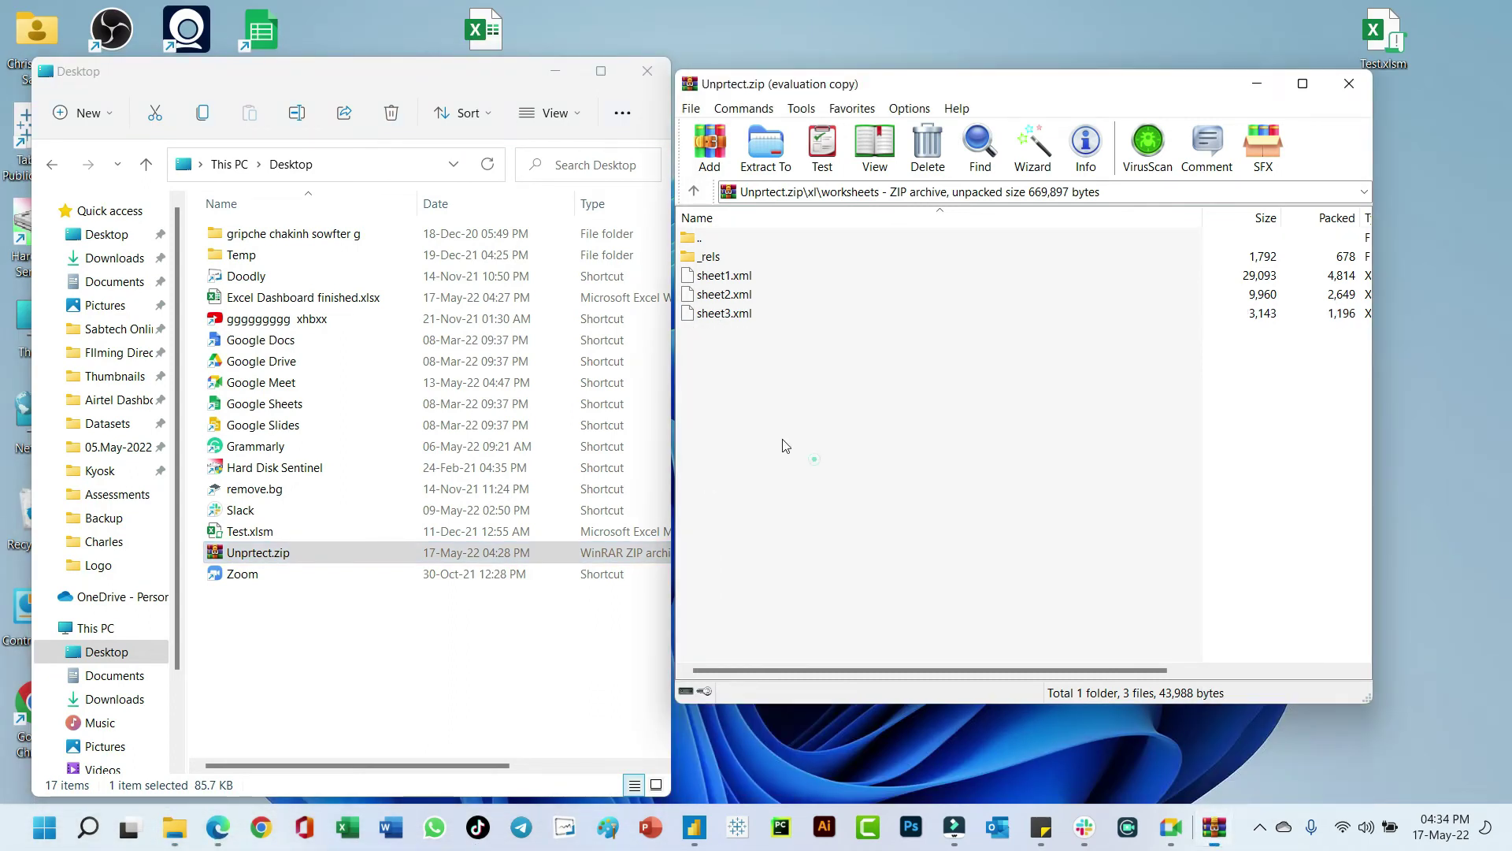
pyautogui.click(725, 317)
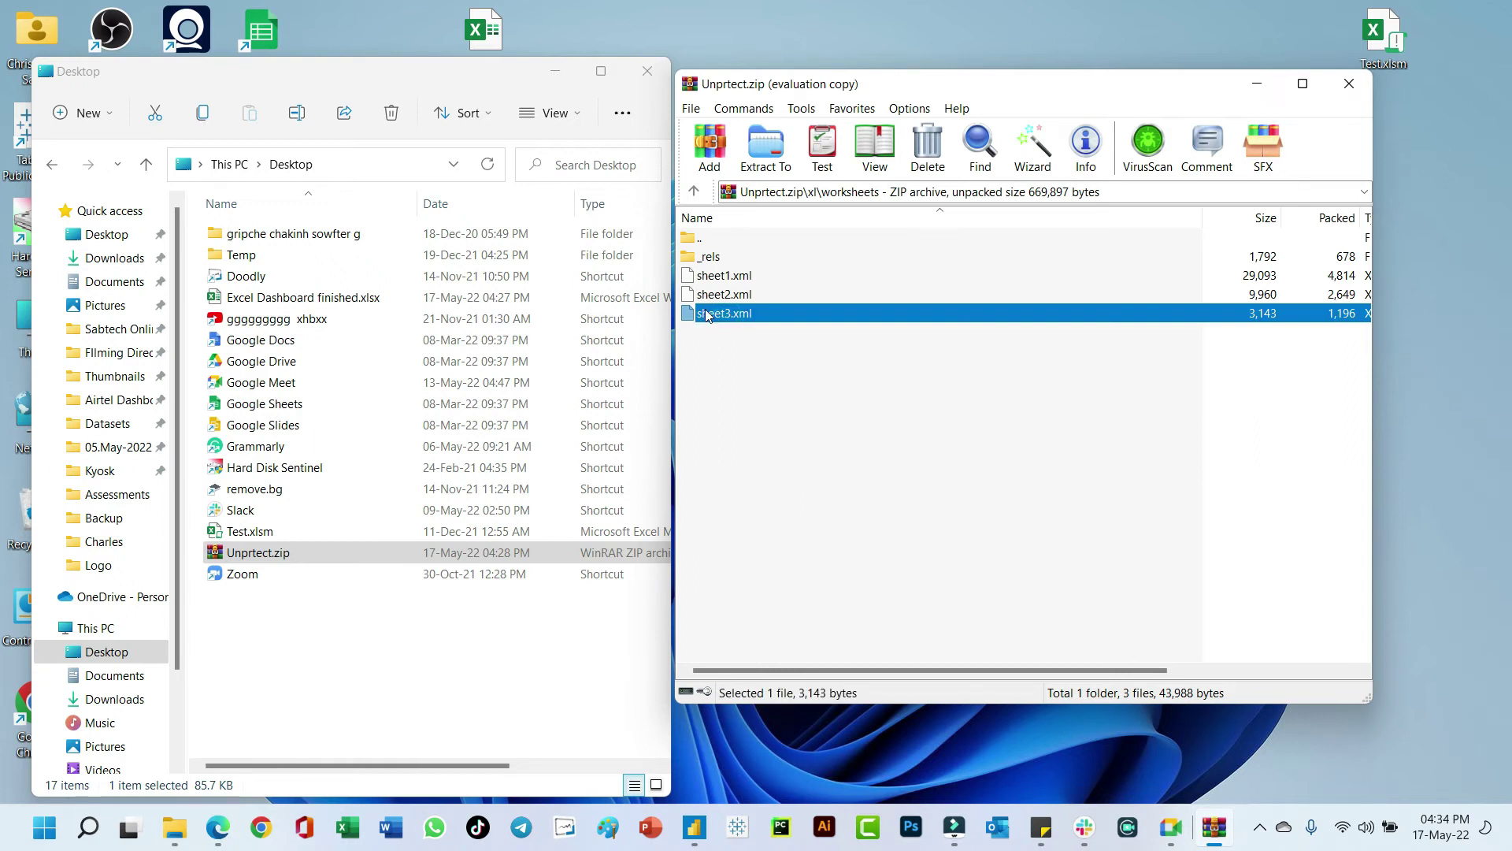
pyautogui.moveTo(707, 315); pyautogui.dragTo(361, 667)
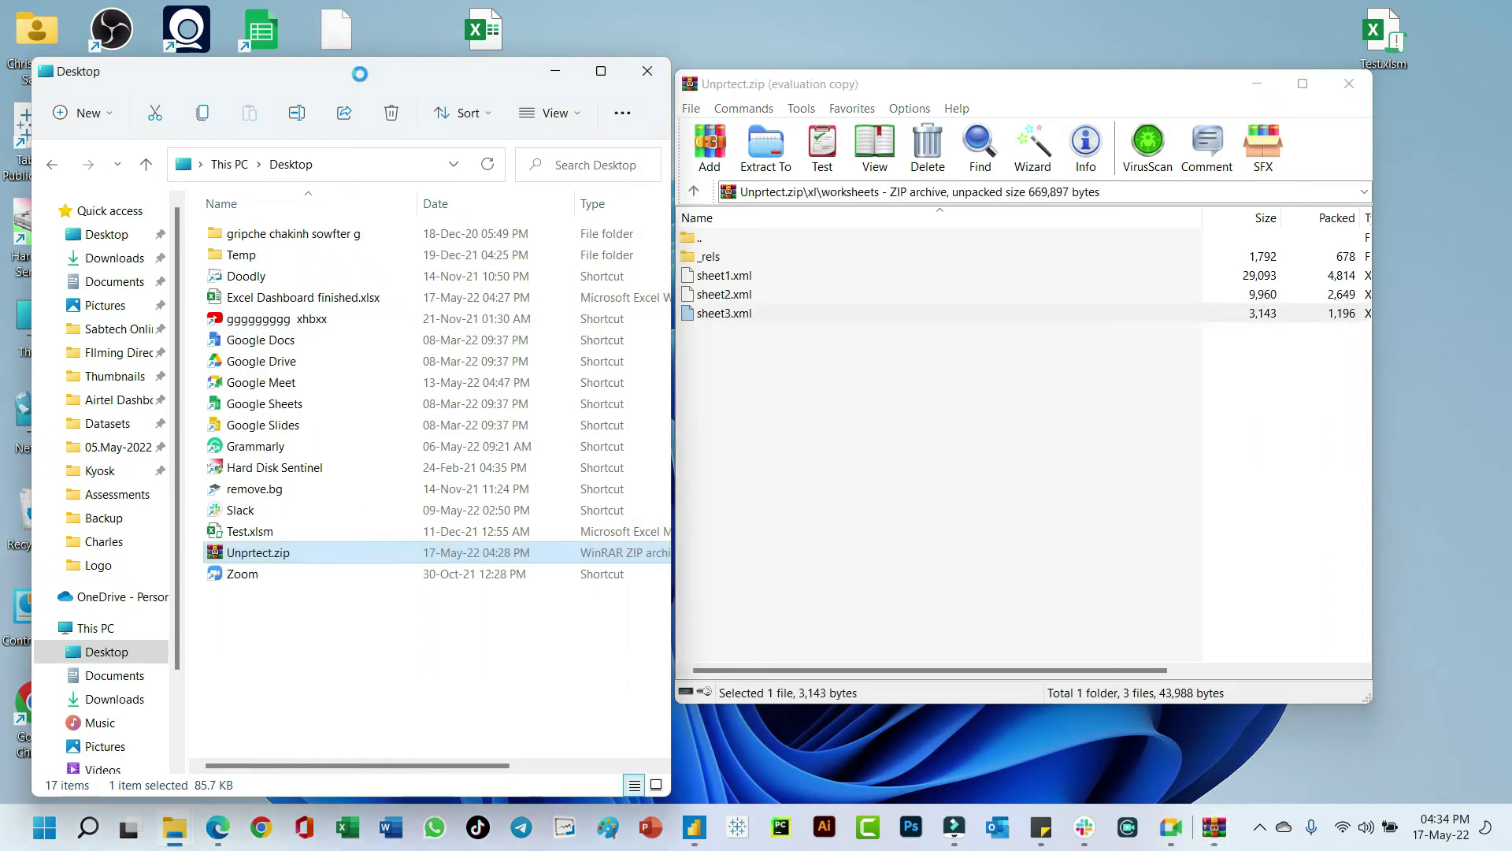
# Step: Move the Desktop folder window out of the way and open the extracted sheet3.xml in Notepad
pyautogui.moveTo(360, 74); pyautogui.dragTo(194, 269)
pyautogui.moveTo(336, 31); pyautogui.dragTo(397, 127)
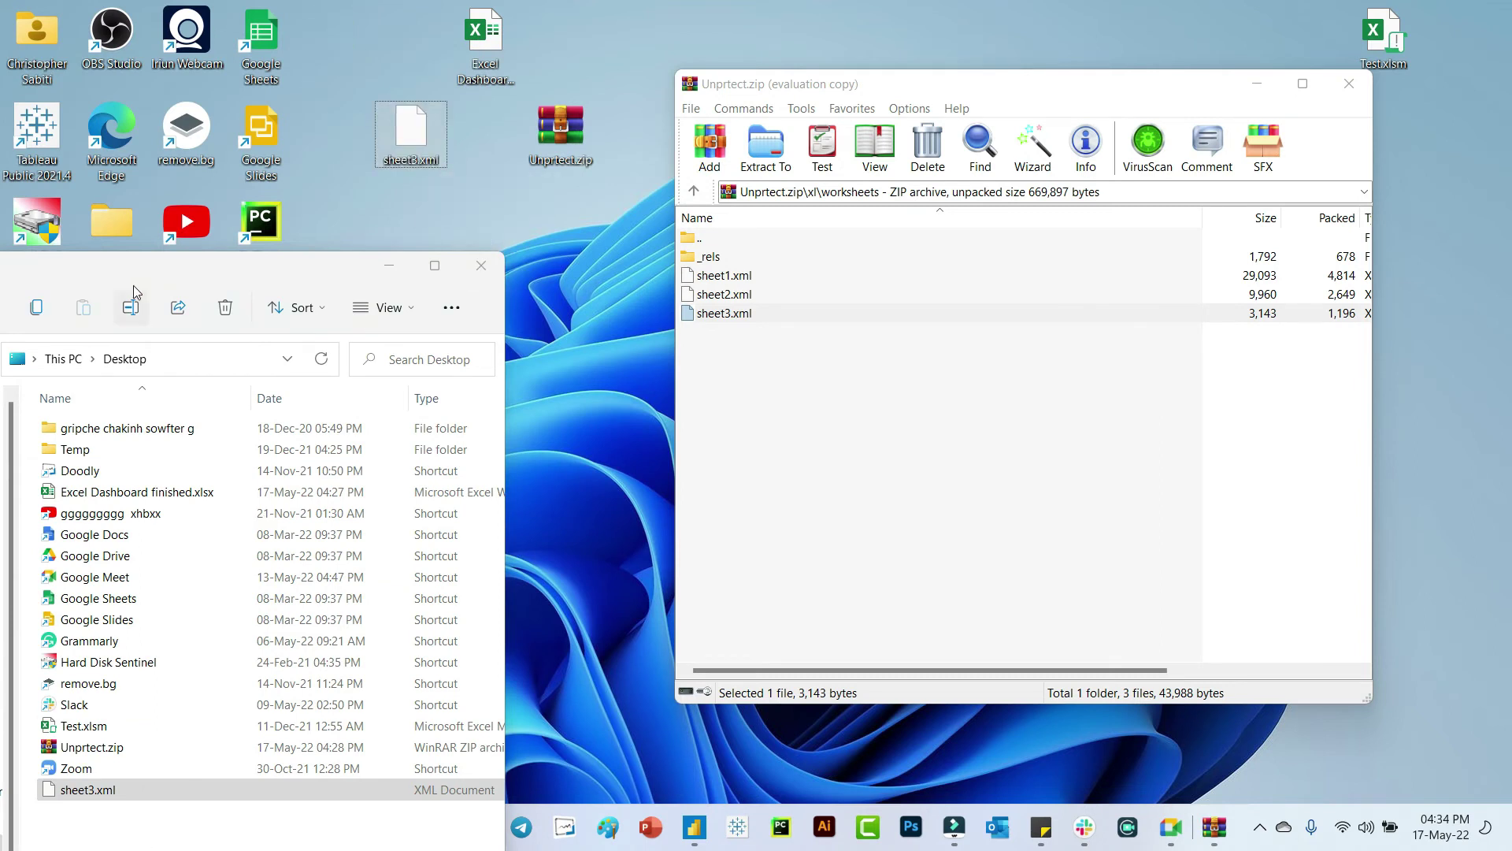
pyautogui.moveTo(134, 285); pyautogui.dragTo(694, 230)
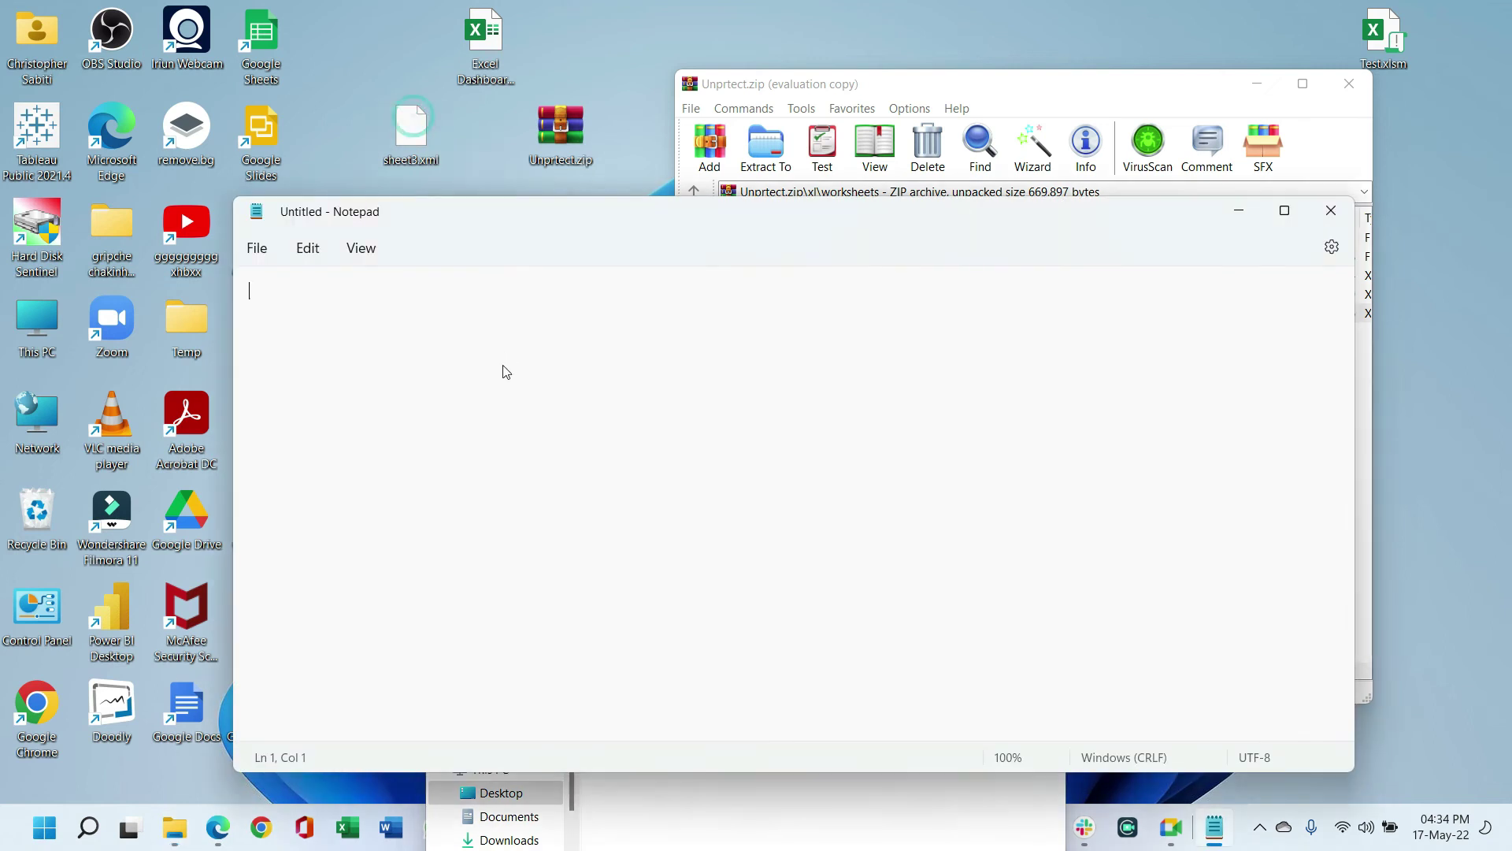
# Step: Search the text of sheet3.xml for "protect" to locate the sheet protection entry
pyautogui.click(898, 427)
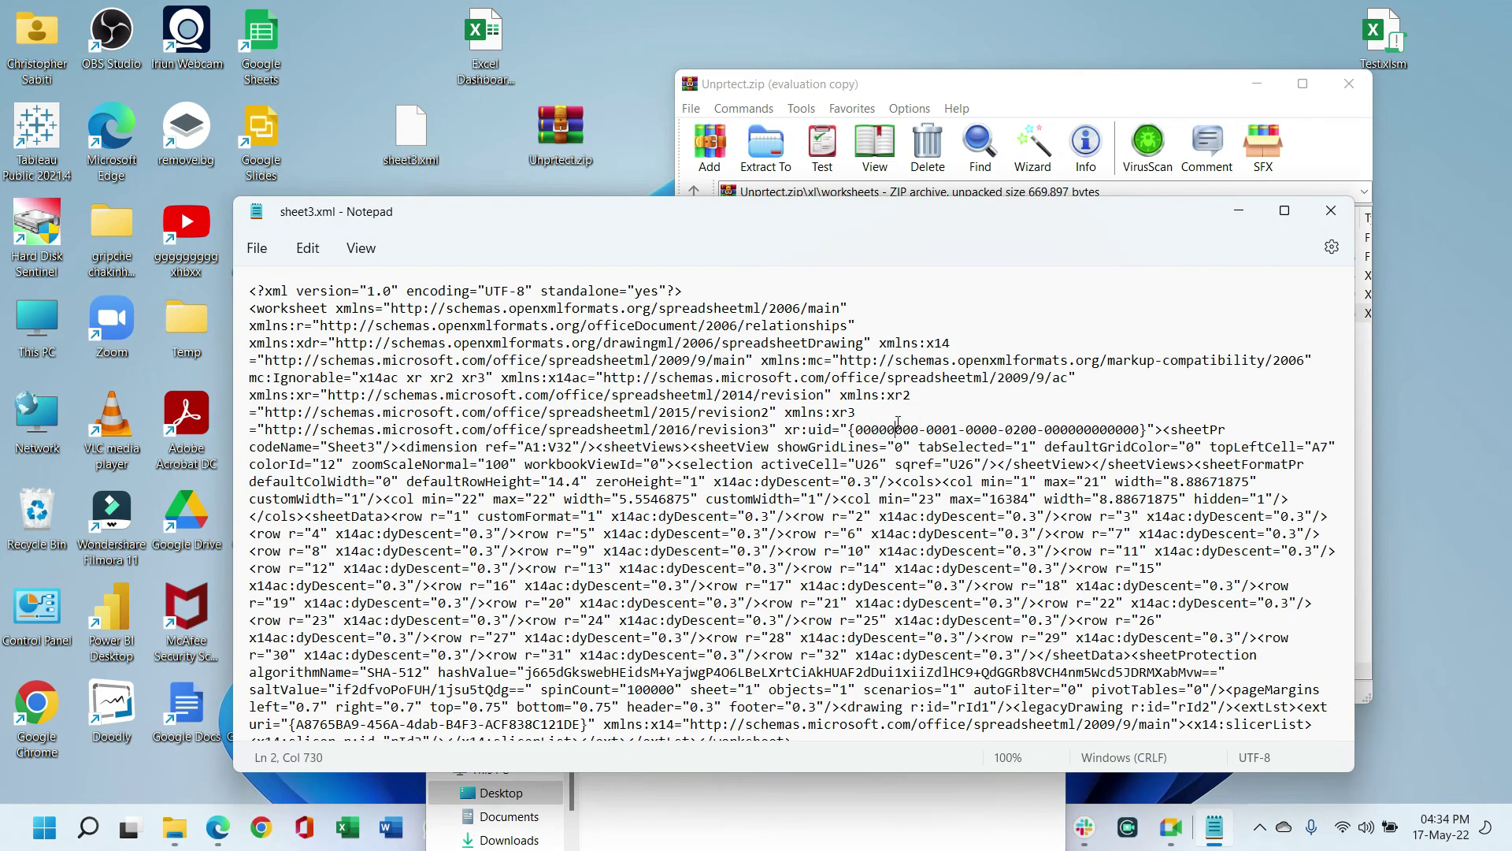
pyautogui.hotkey('ctrl', 'f')
pyautogui.write('protect')
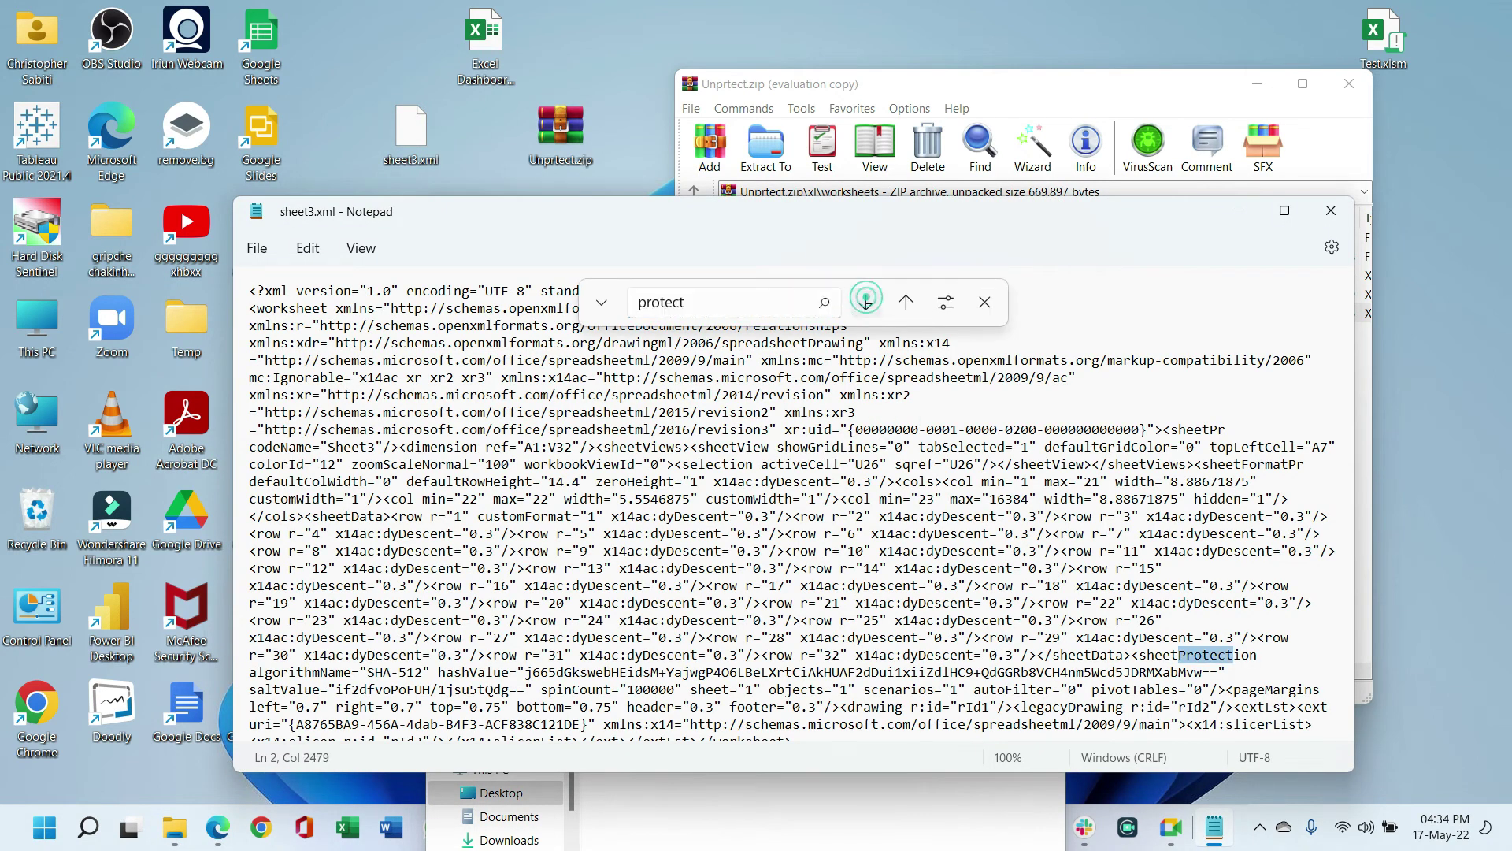
pyautogui.scroll(-1, 1193, 634)
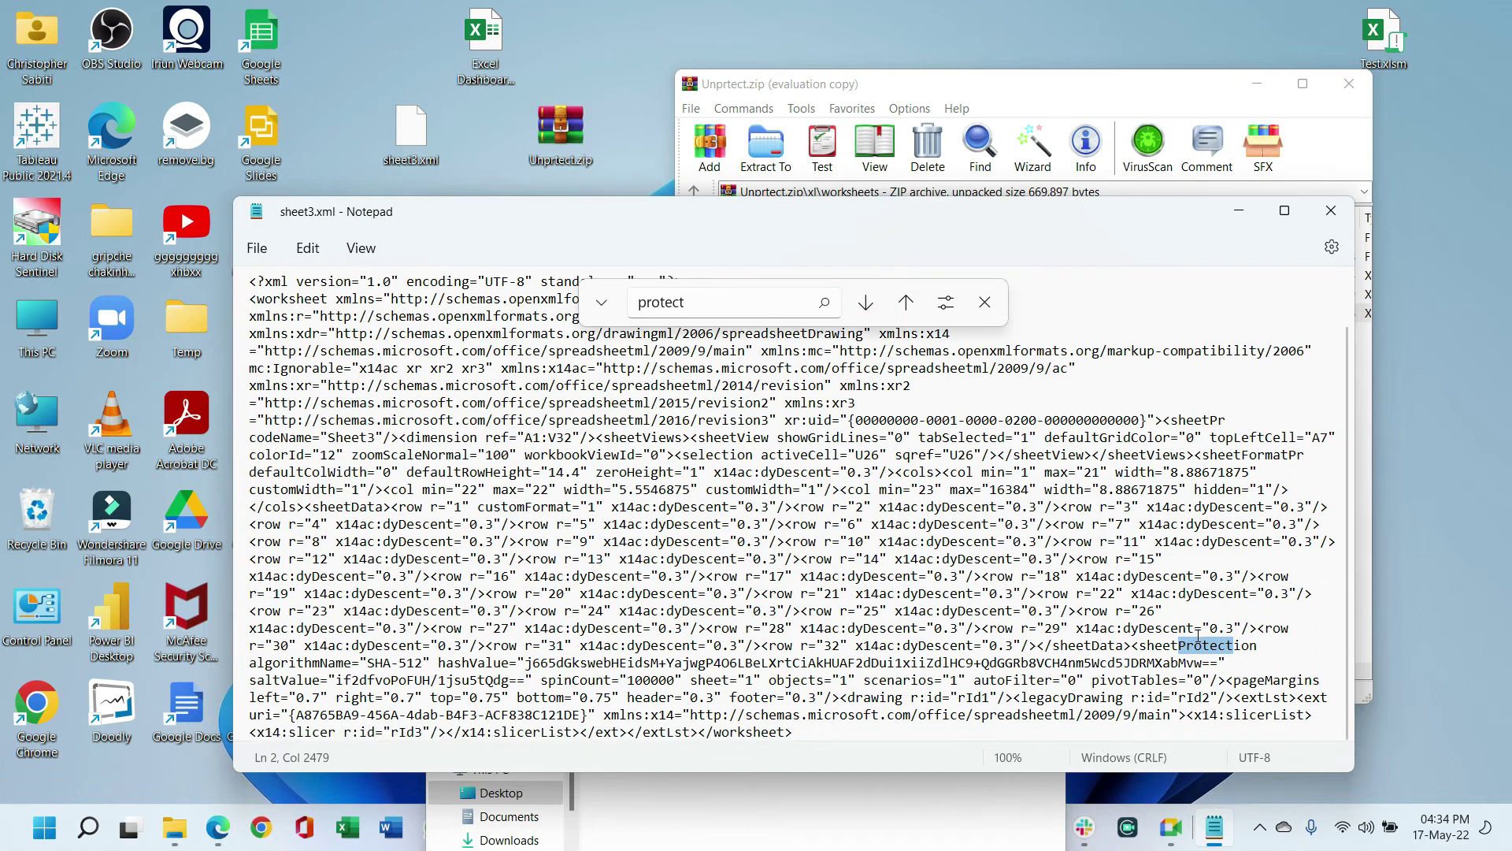
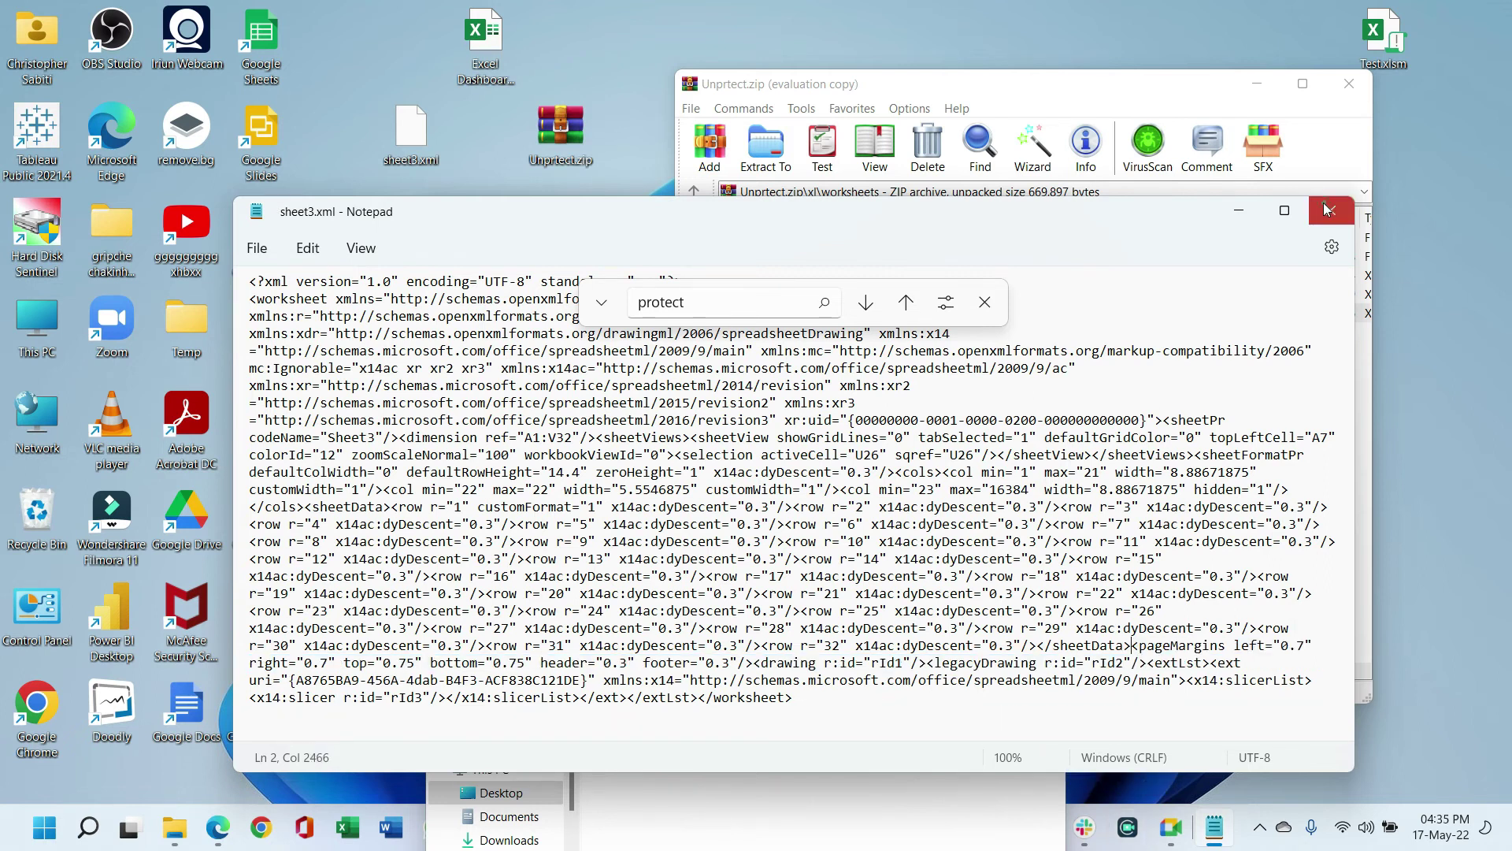
# Step: Close the edited sheet3.xml in Notepad and the Desktop folder window behind the archive
pyautogui.click(1328, 210)
pyautogui.click(1061, 75)
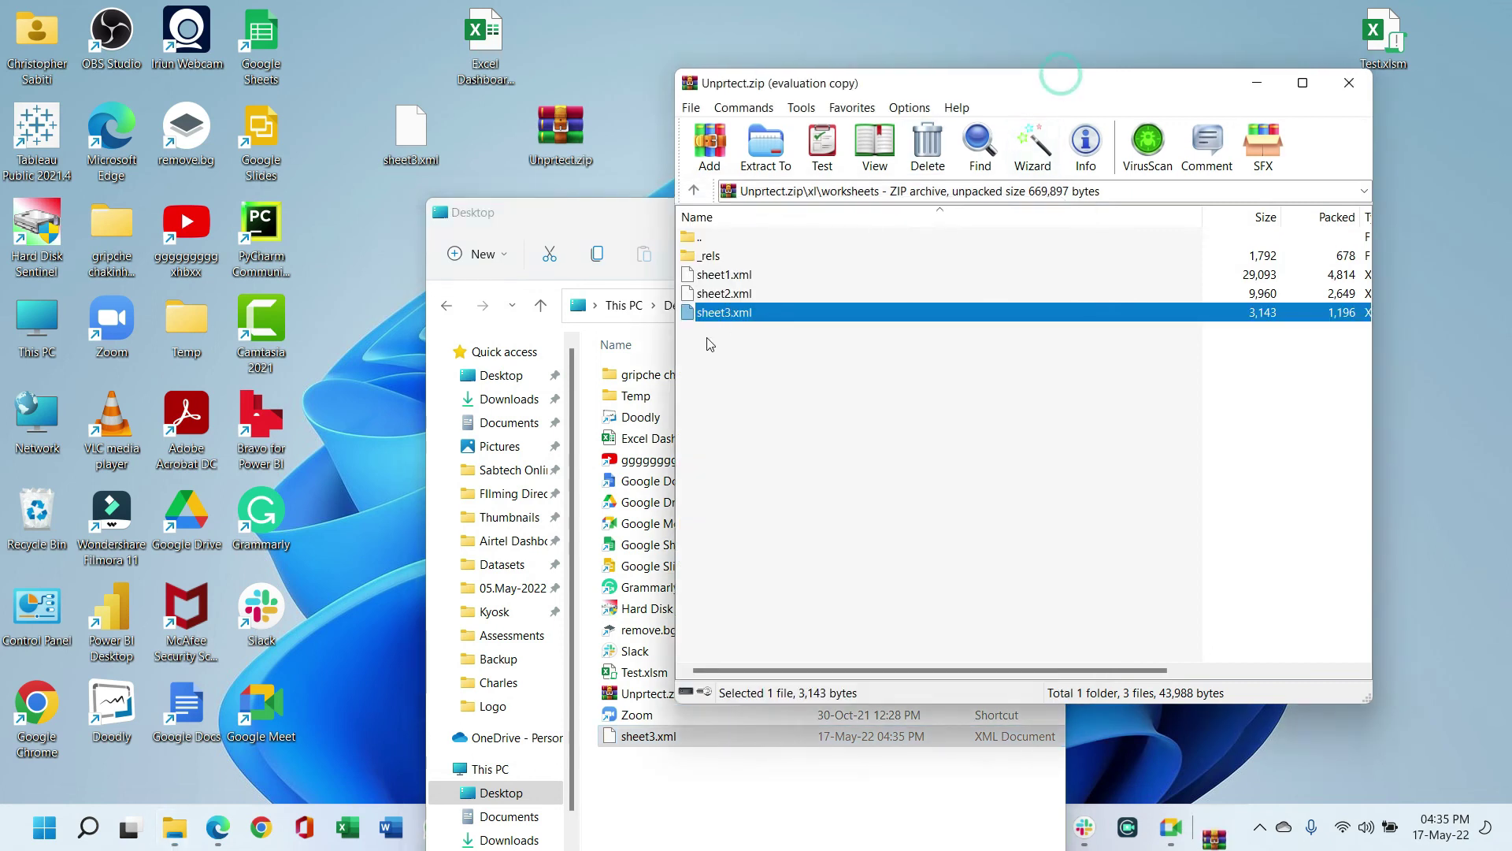
pyautogui.click(523, 206)
pyautogui.click(1048, 214)
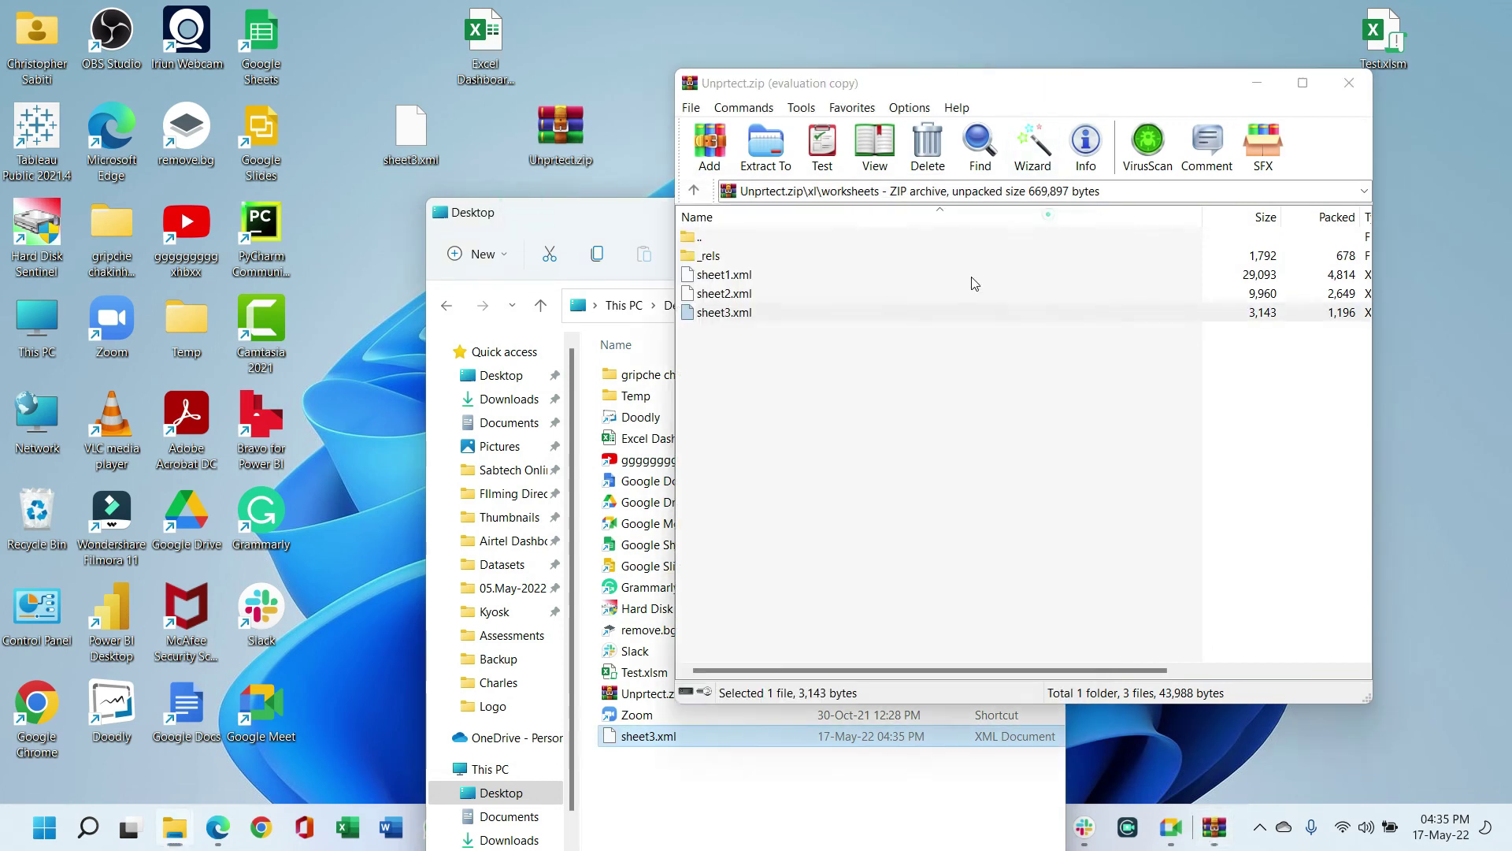
# Step: Delete the original sheet3.xml from the archive's worksheets folder and confirm the deletion
pyautogui.click(726, 341)
pyautogui.click(727, 312)
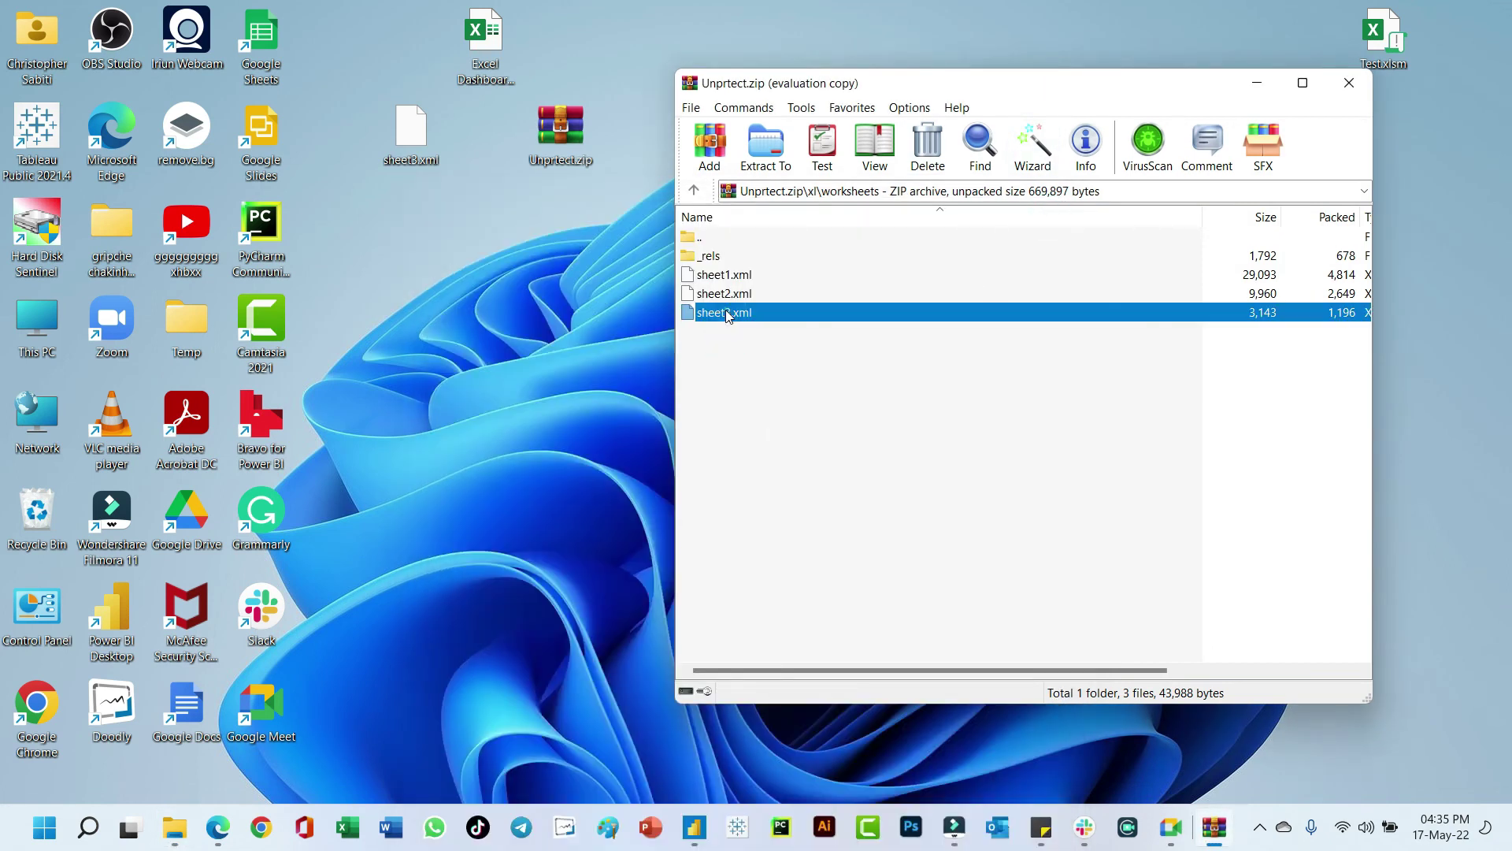
pyautogui.press('Delete')
pyautogui.press('Return')
# Step: Add the edited sheet3.xml from the desktop to the archive's worksheets folder and close the archive
pyautogui.moveTo(421, 149); pyautogui.dragTo(749, 350)
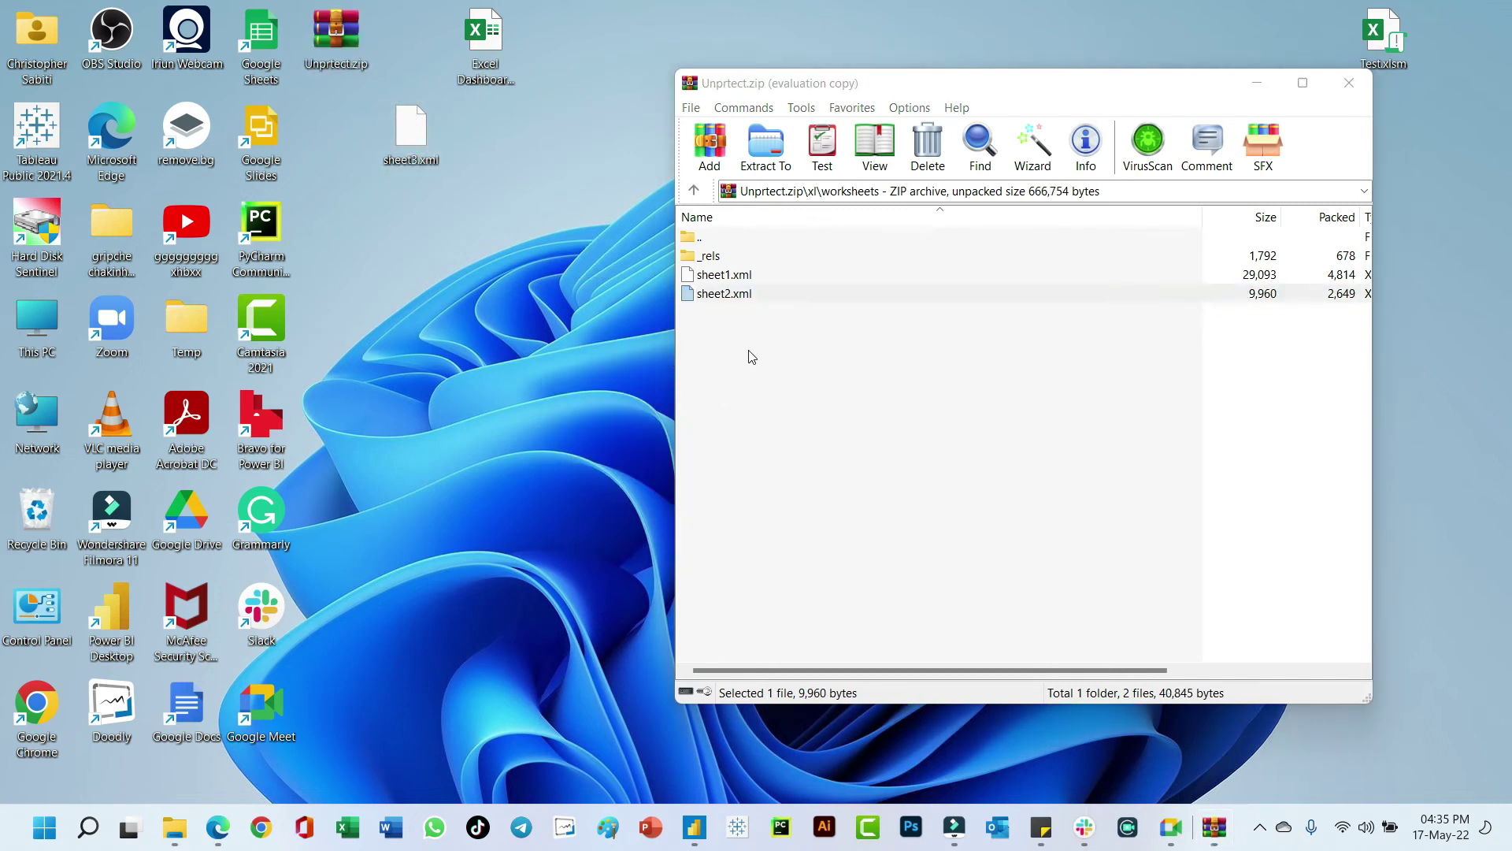
pyautogui.click(1061, 573)
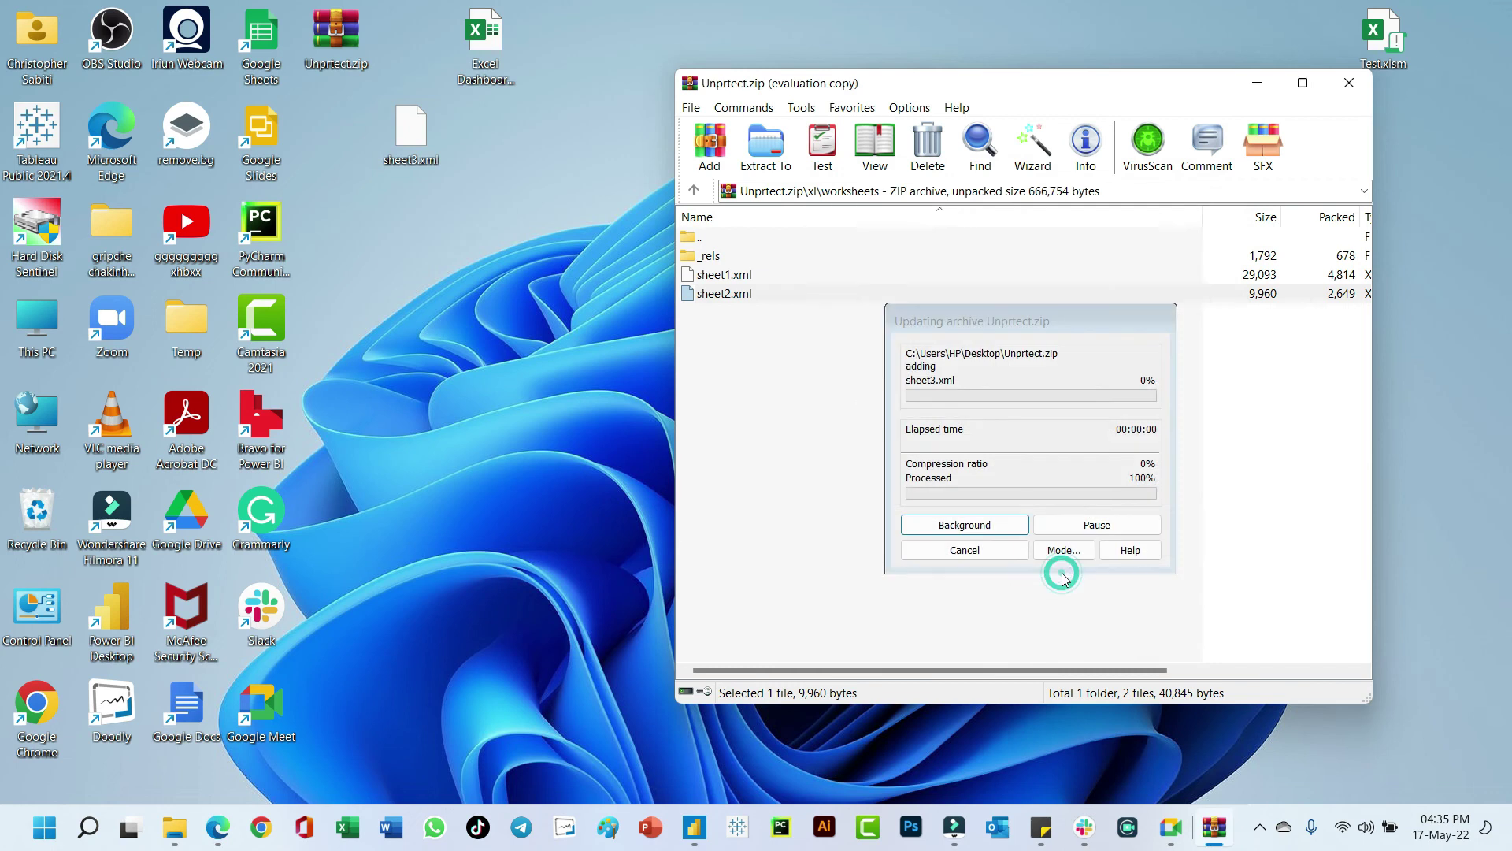
pyautogui.click(728, 416)
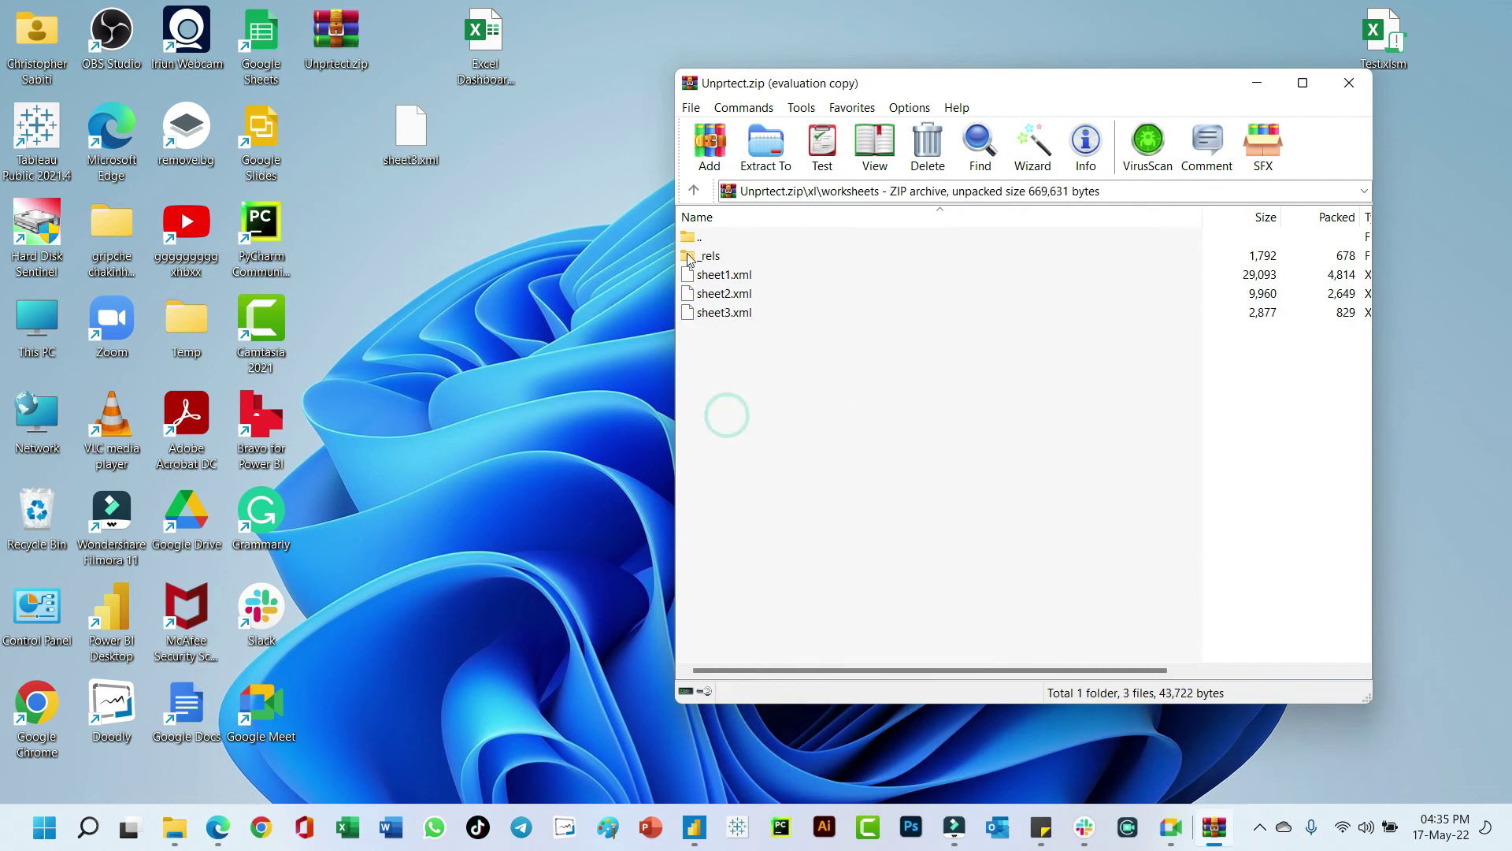
pyautogui.click(1351, 82)
# Step: Switch to File Explorer and show the contents of the Desktop folder
pyautogui.click(174, 827)
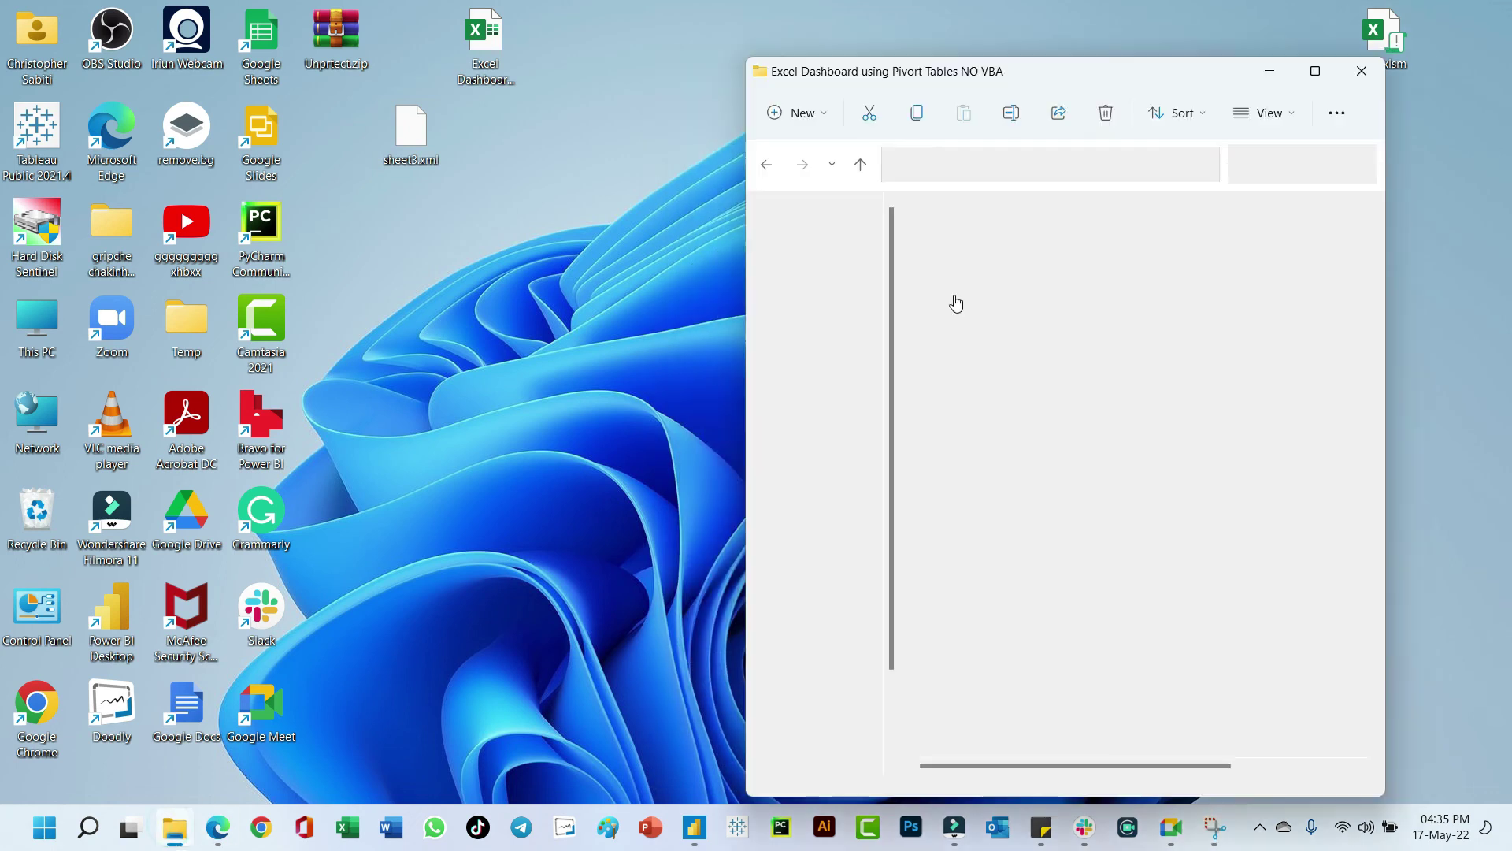
pyautogui.moveTo(957, 70); pyautogui.dragTo(701, 71)
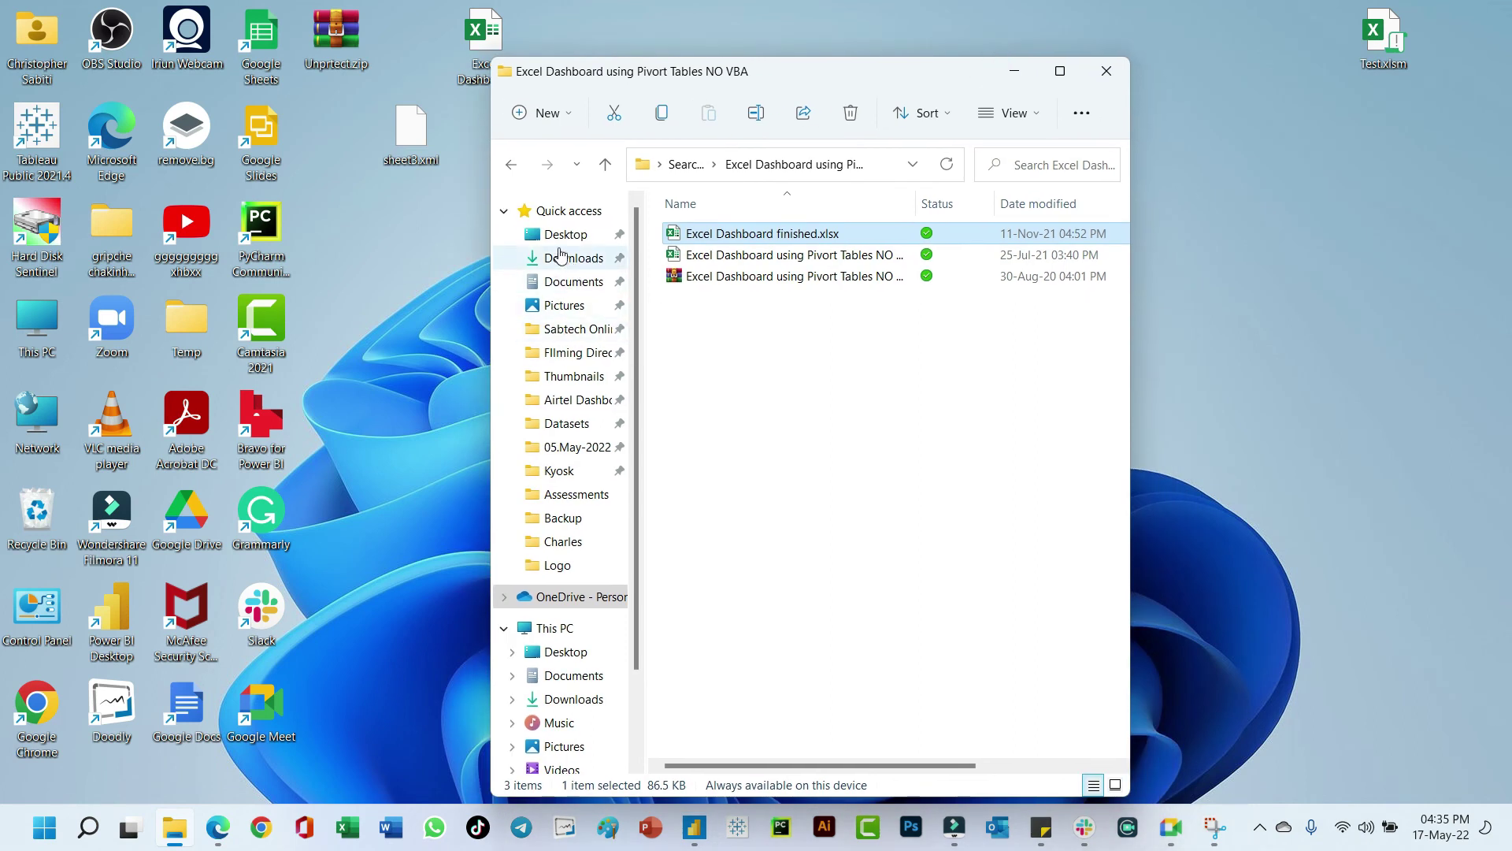
pyautogui.click(561, 234)
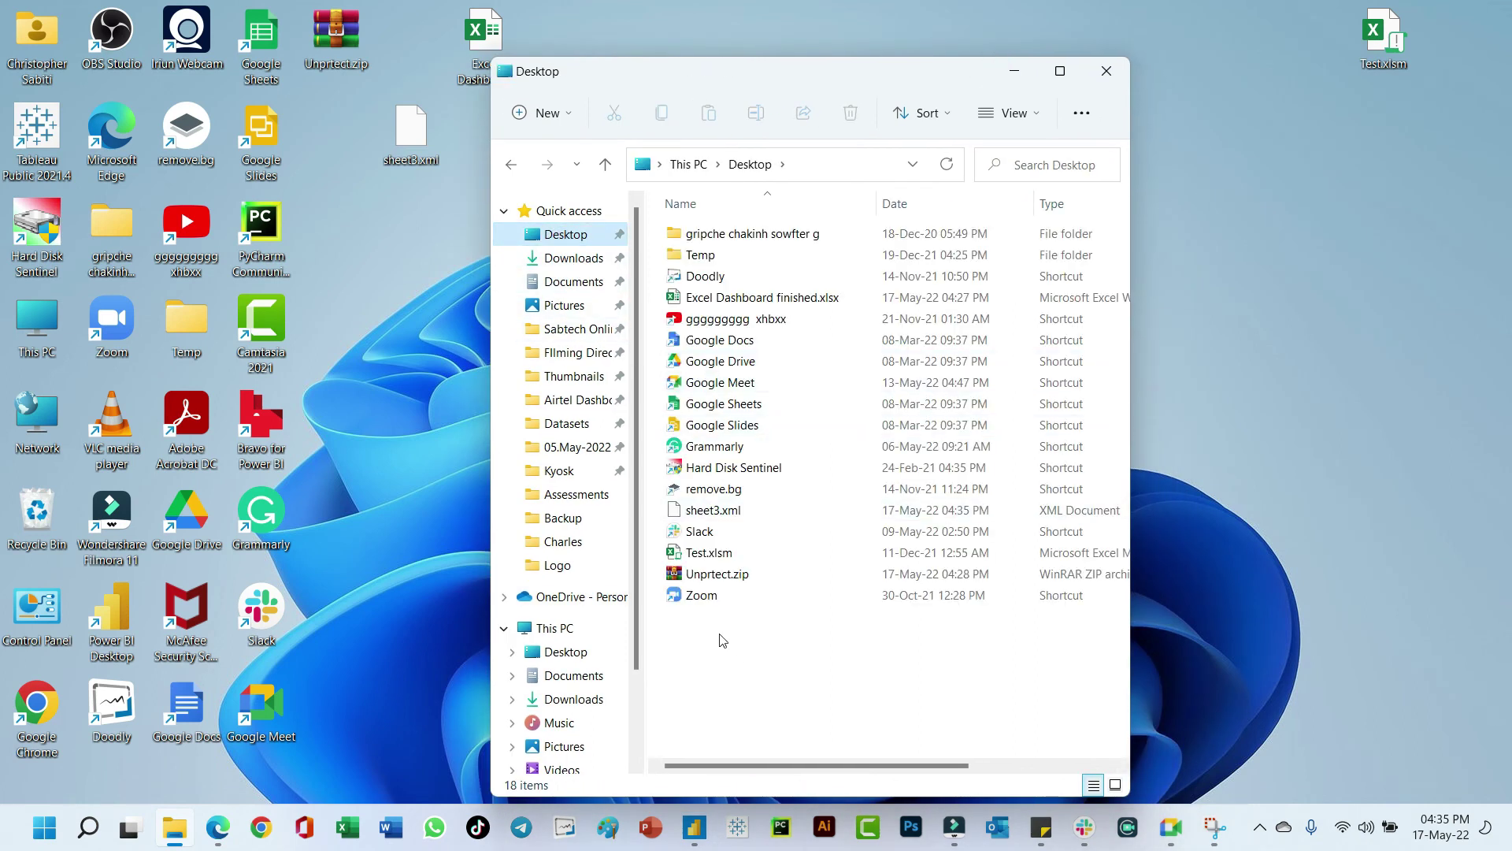
# Step: Rename Unprtect.zip in the Desktop folder to Unprtect.xlsx and accept the extension change
pyautogui.doubleClick(727, 573)
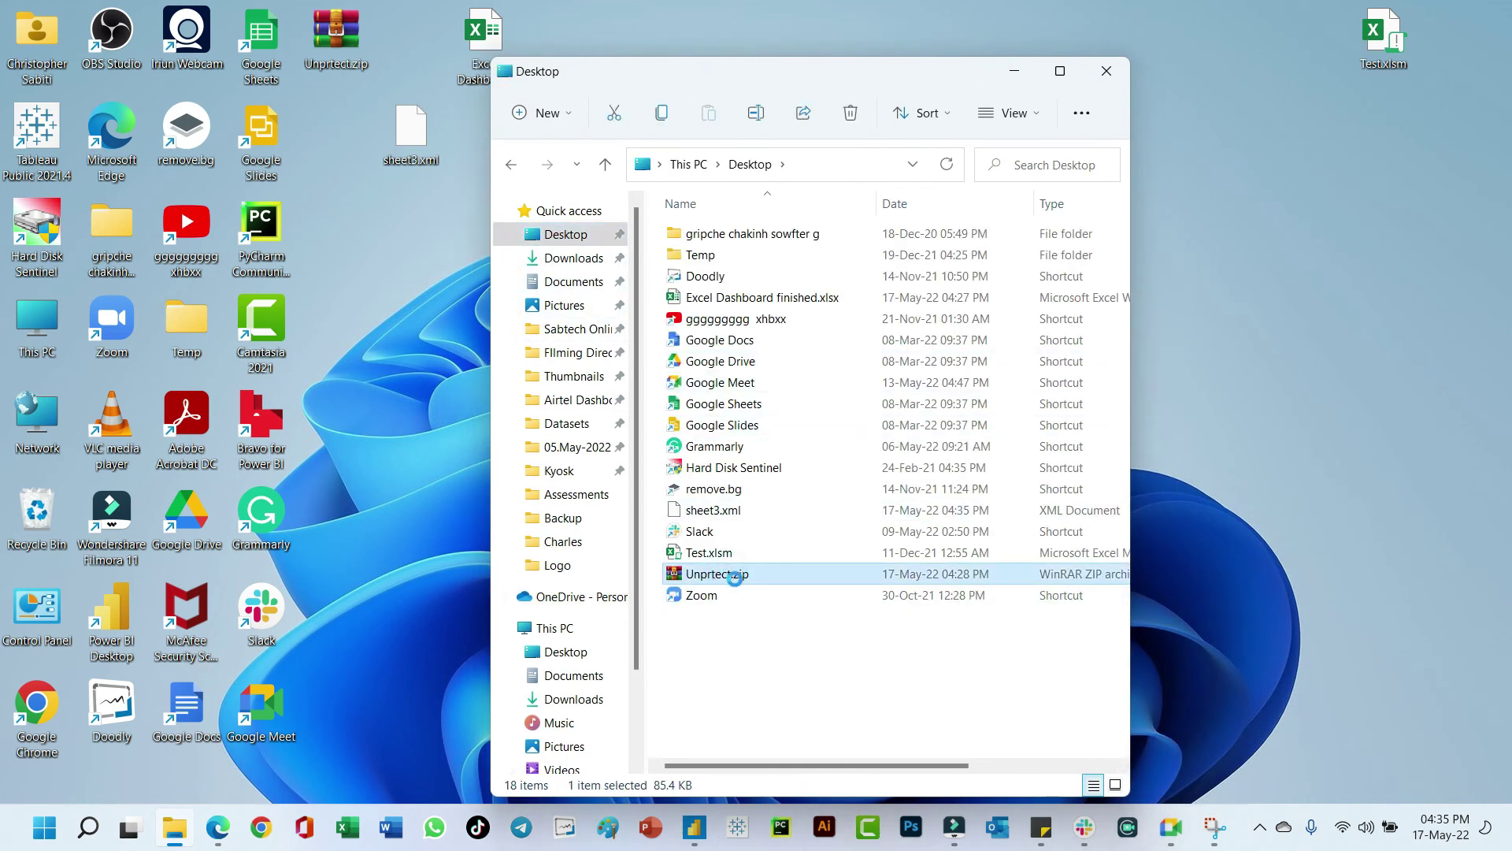
pyautogui.click(746, 575)
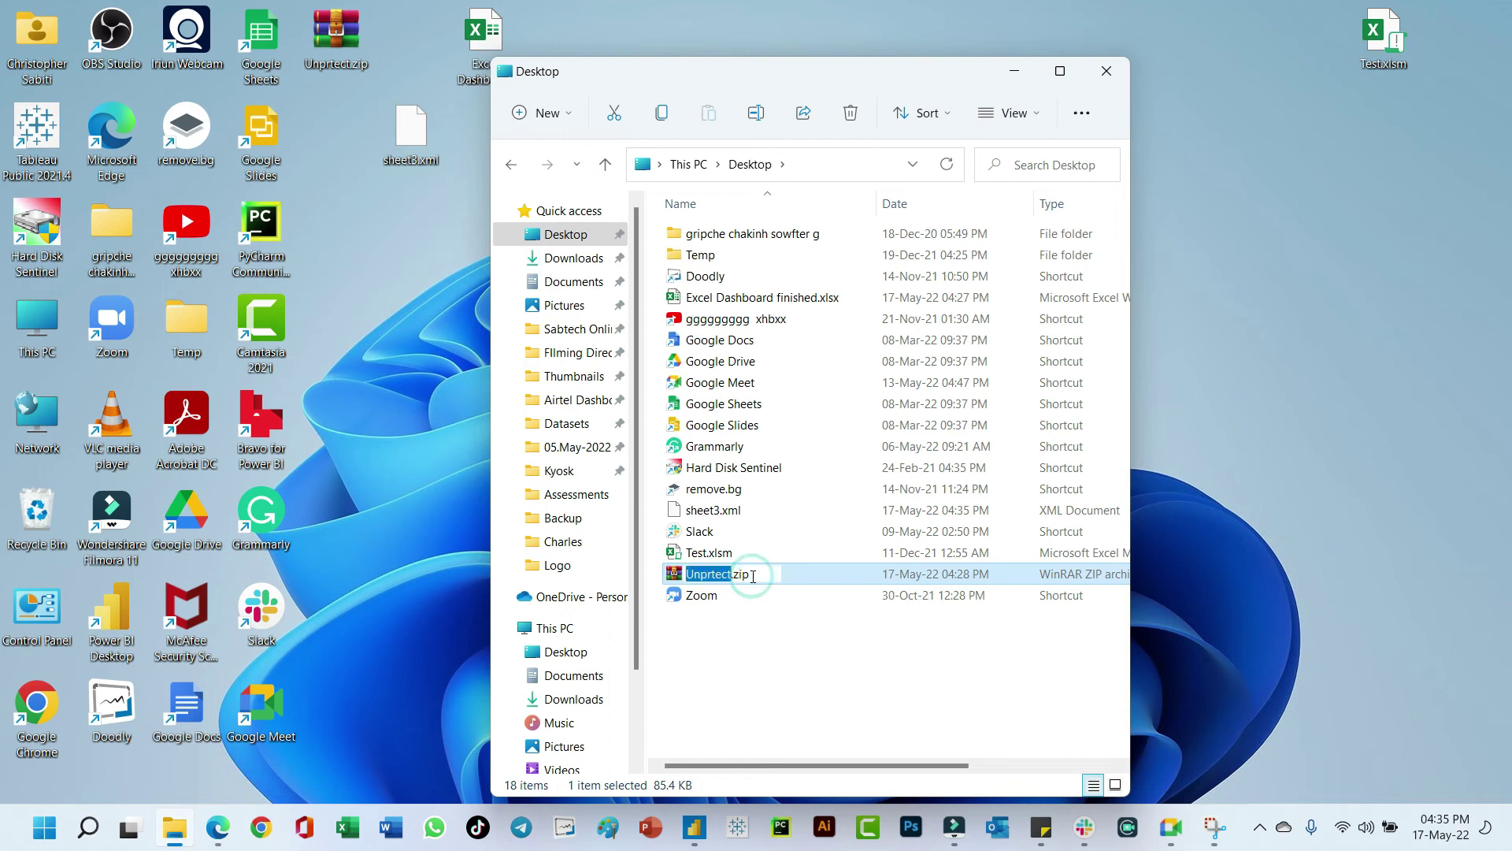
pyautogui.click(753, 576)
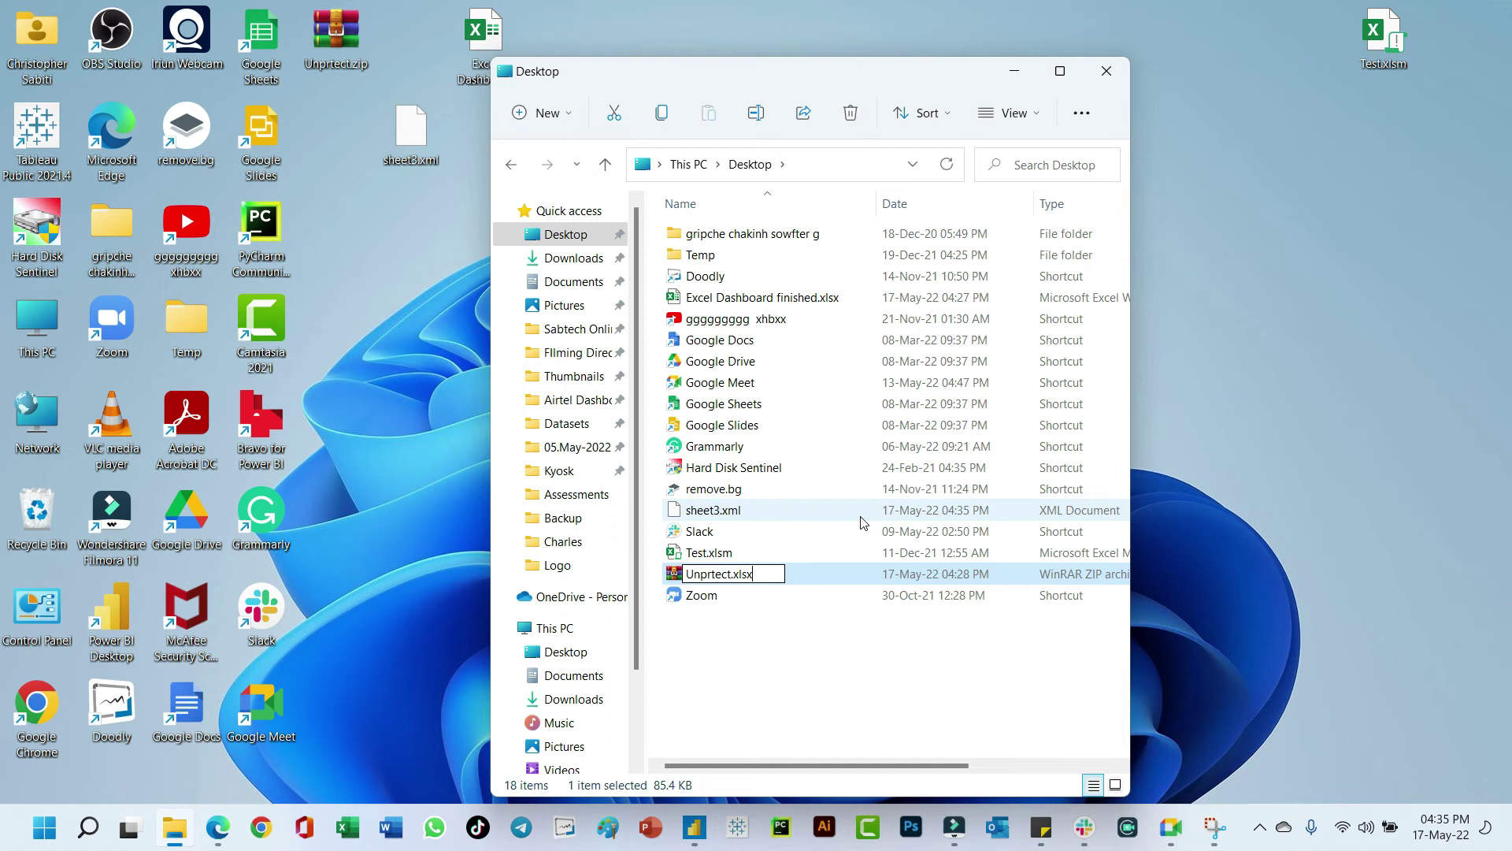
pyautogui.press('Return')
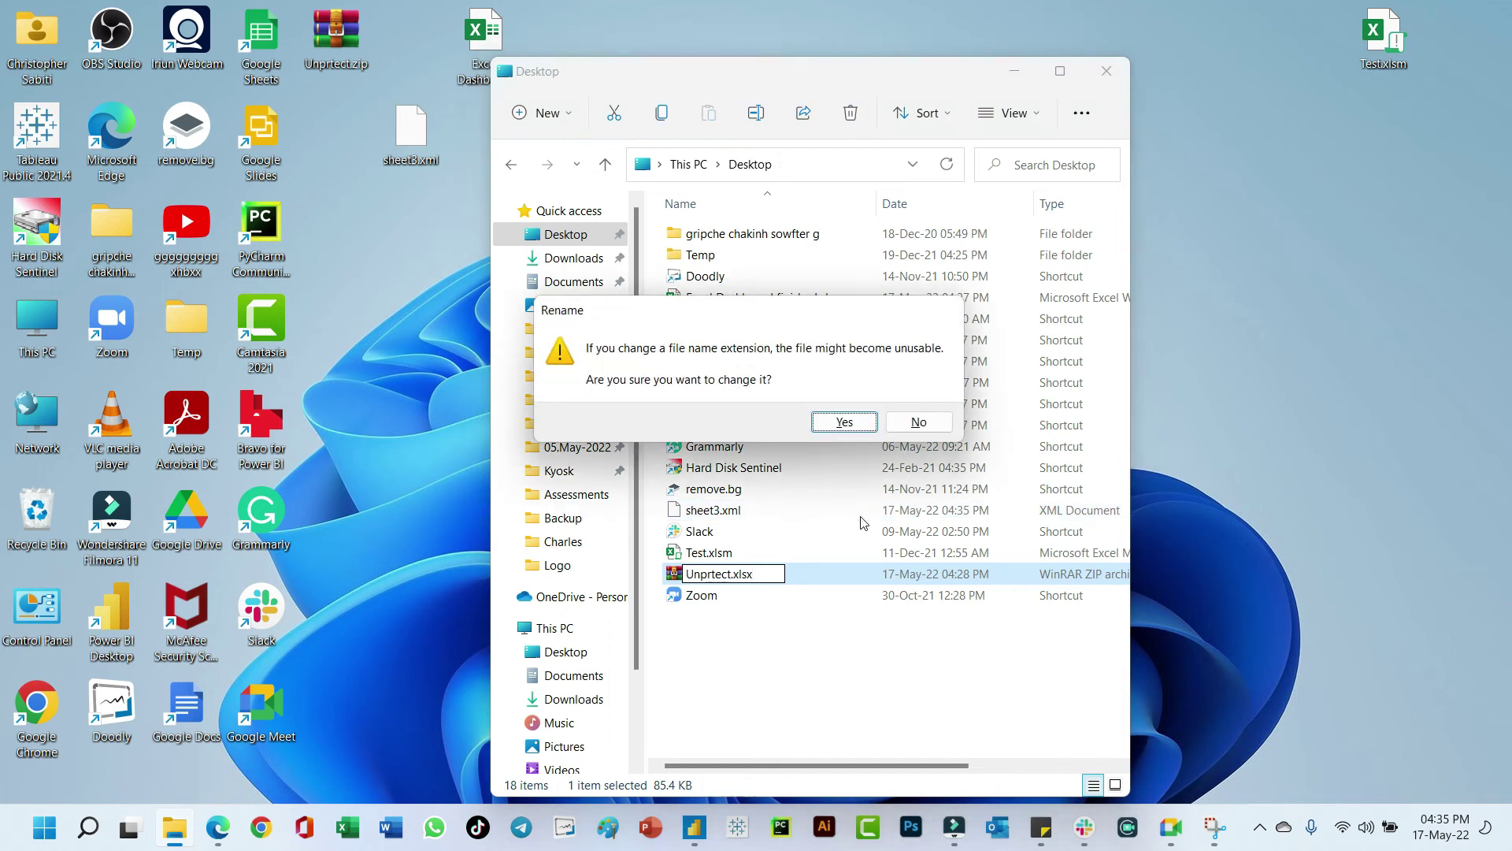
pyautogui.click(837, 427)
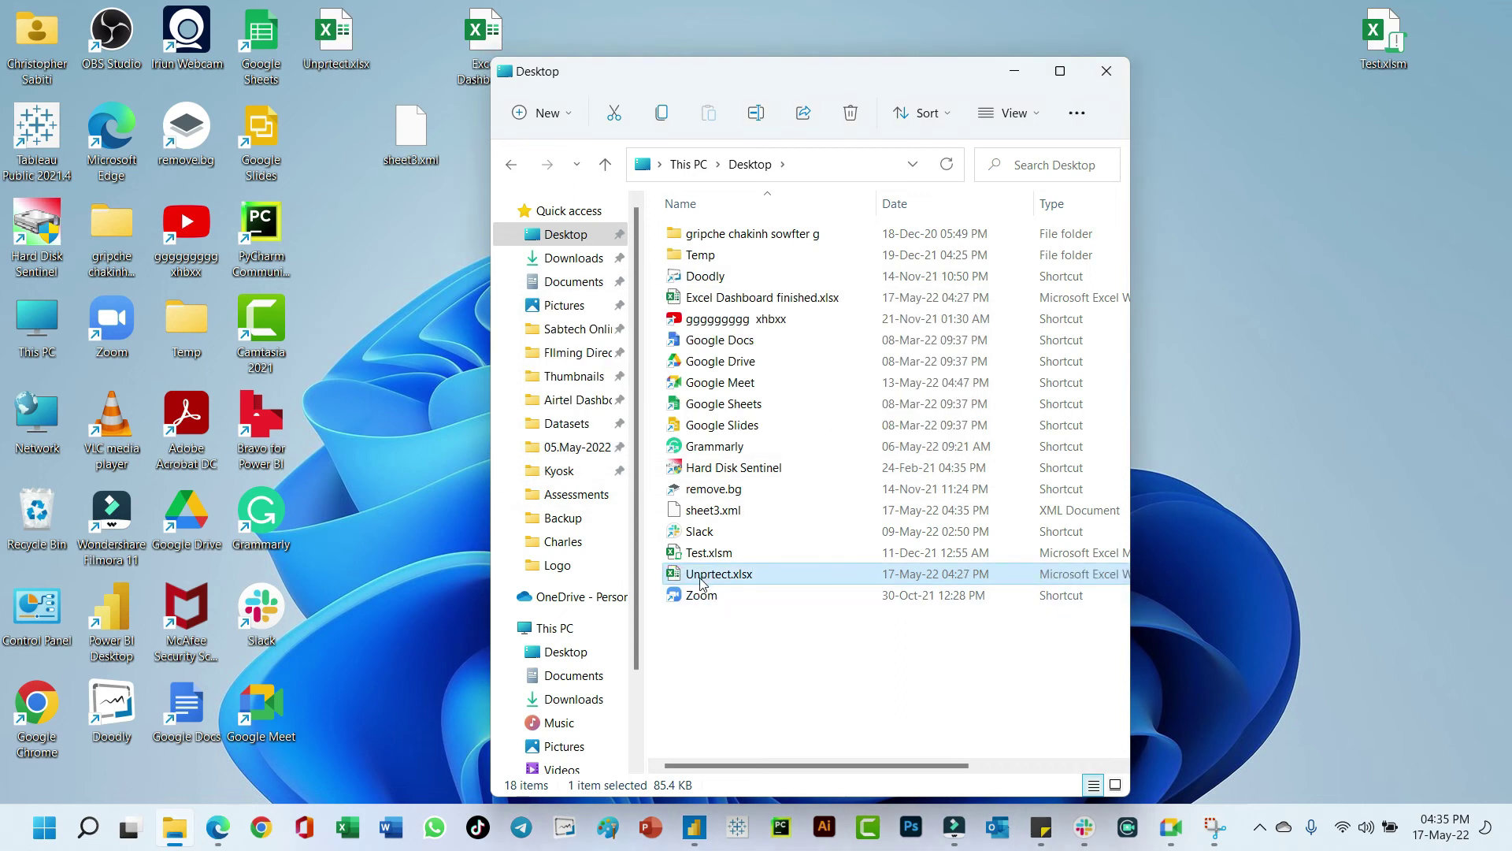
# Step: Open Unprtect.xlsx in Excel, enable its external data connections and look over the Dashboard sheet
pyautogui.doubleClick(717, 579)
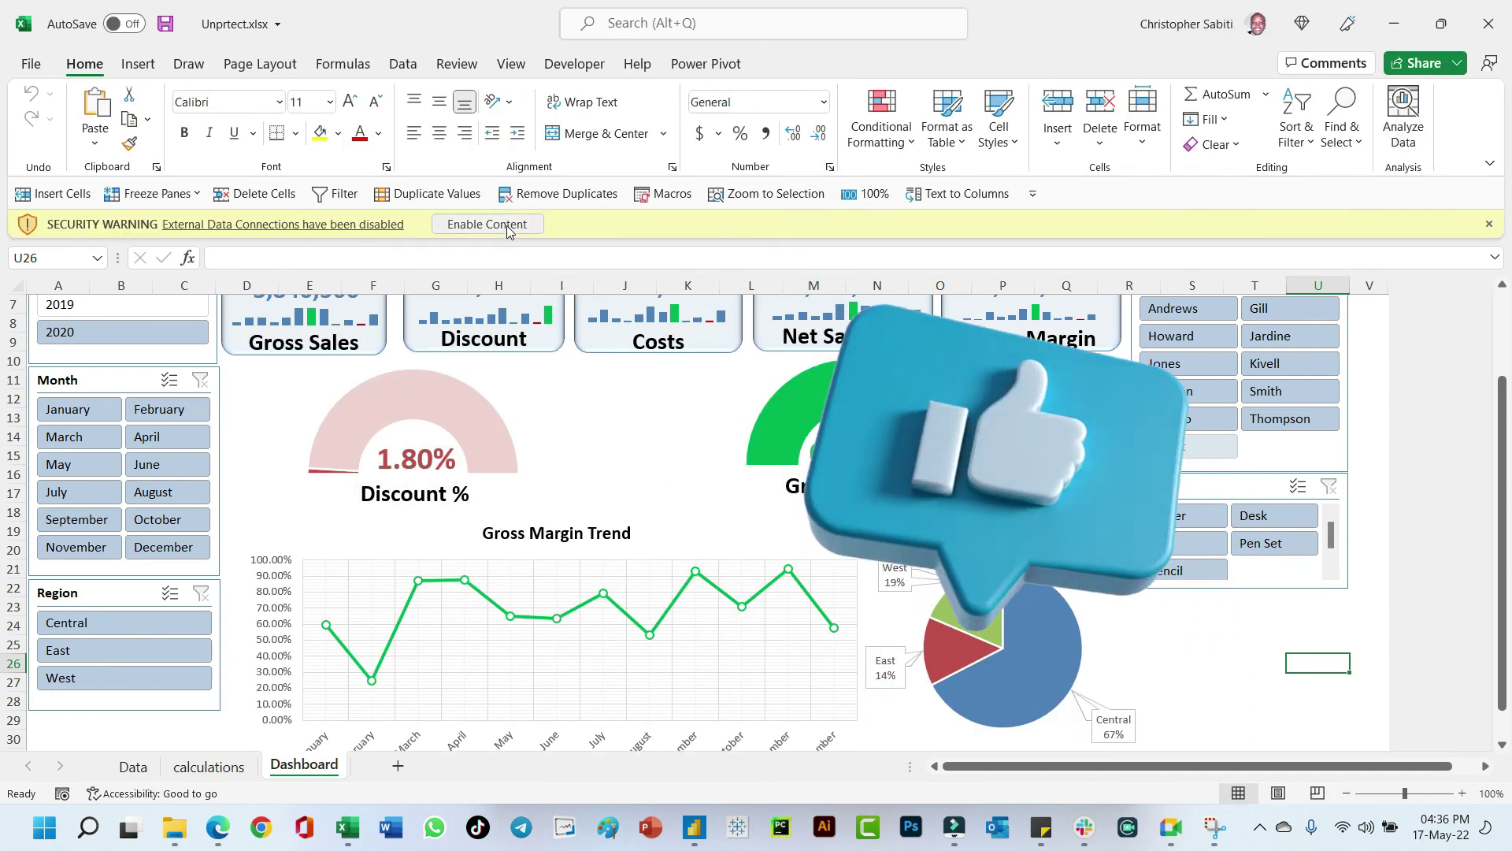
pyautogui.click(487, 225)
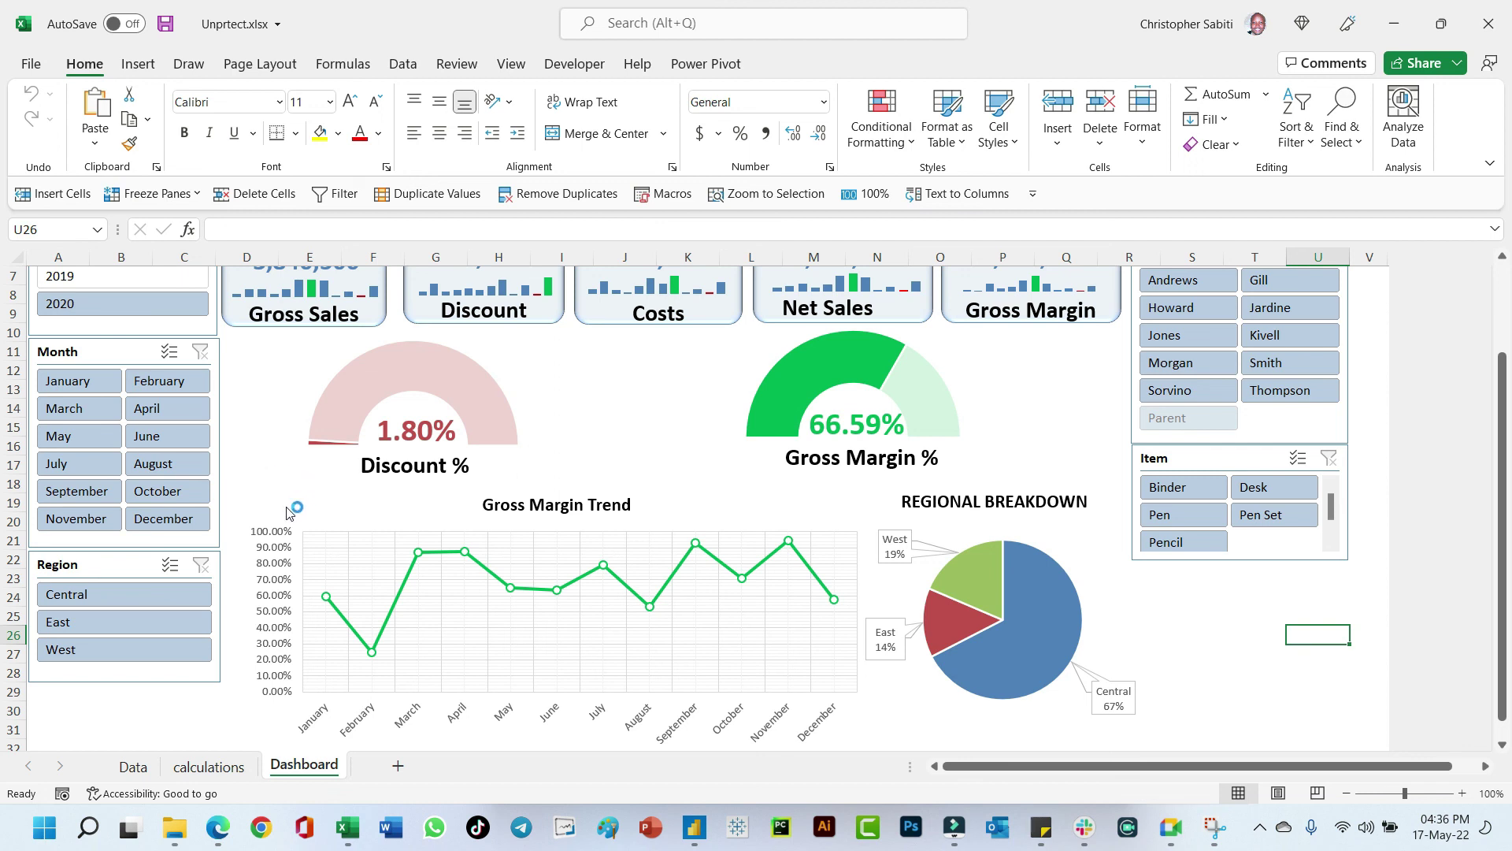
pyautogui.scroll(2, 155, 453)
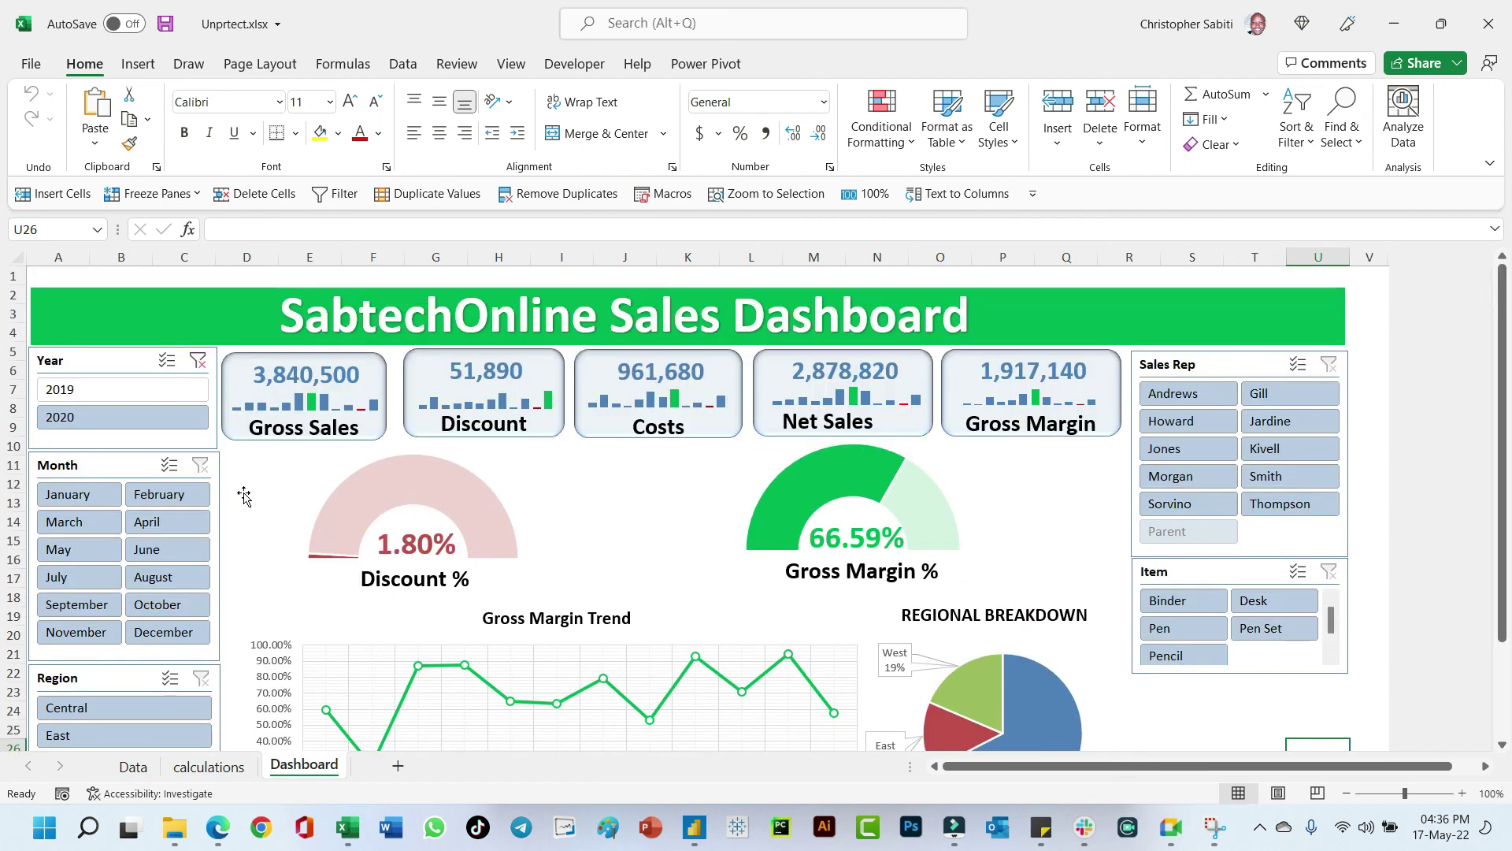
pyautogui.scroll(-3, 513, 506)
pyautogui.scroll(1, 253, 392)
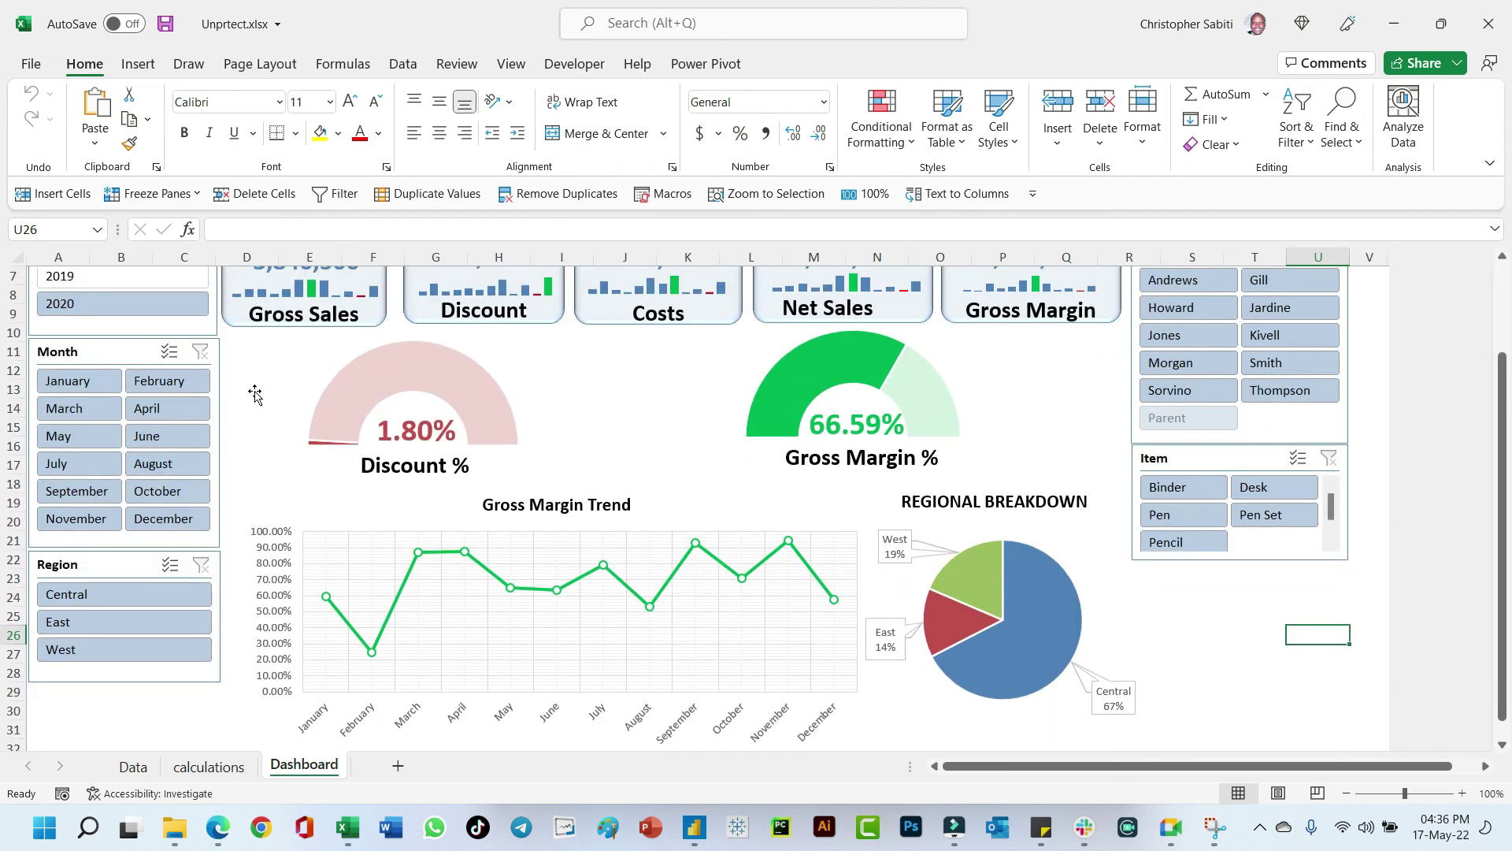
# Step: Filter the dashboard to February with the Month slicer
pyautogui.click(253, 392)
pyautogui.click(137, 373)
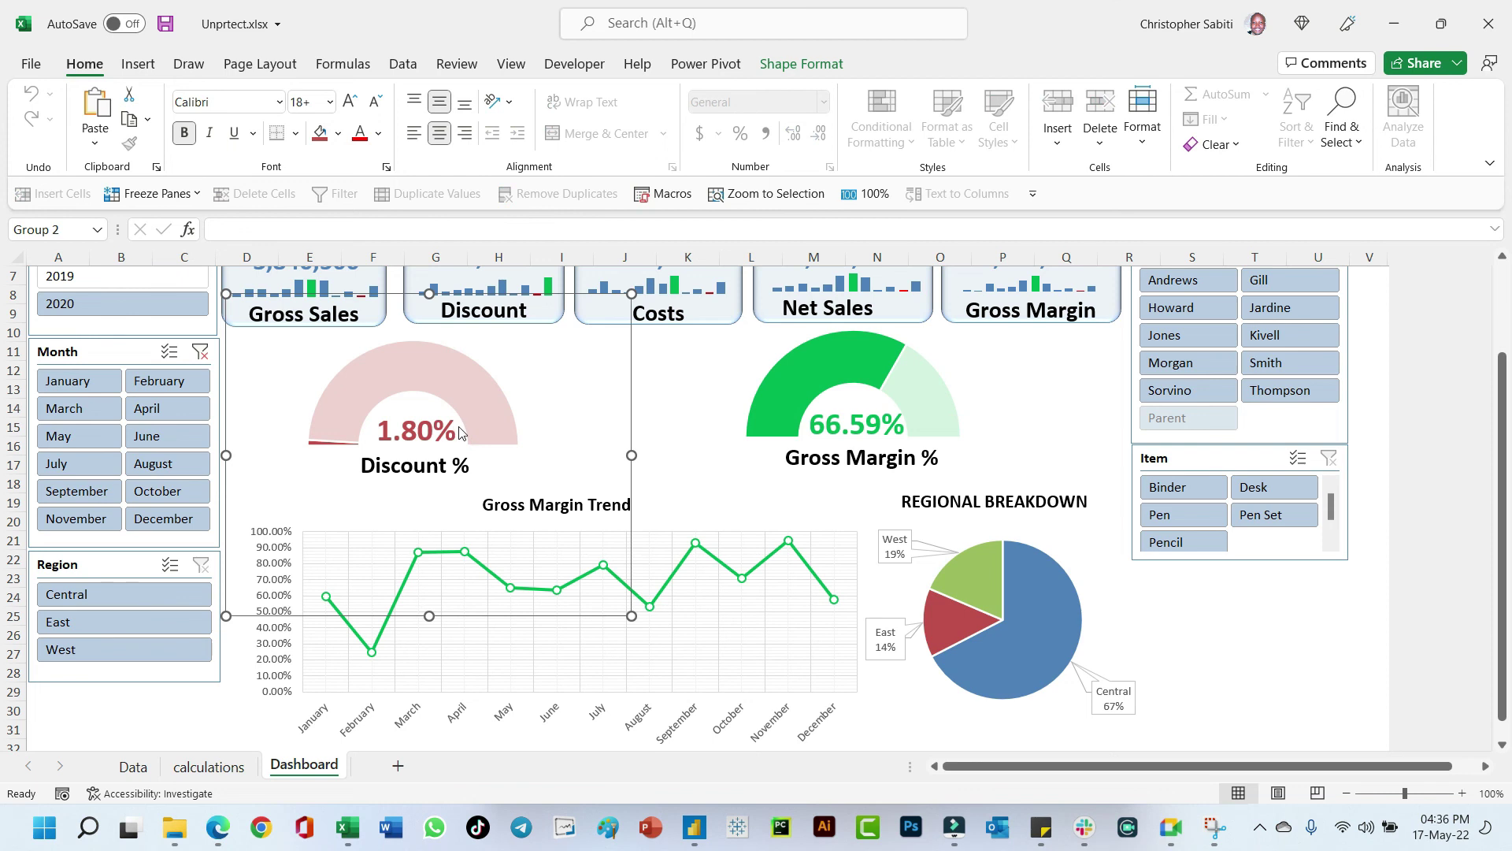
pyautogui.scroll(2, 692, 319)
# Step: Test the dashboard shapes by selecting the title and moving the Net Sales card down beside the Discount % gauge, and undo the move
pyautogui.click(698, 315)
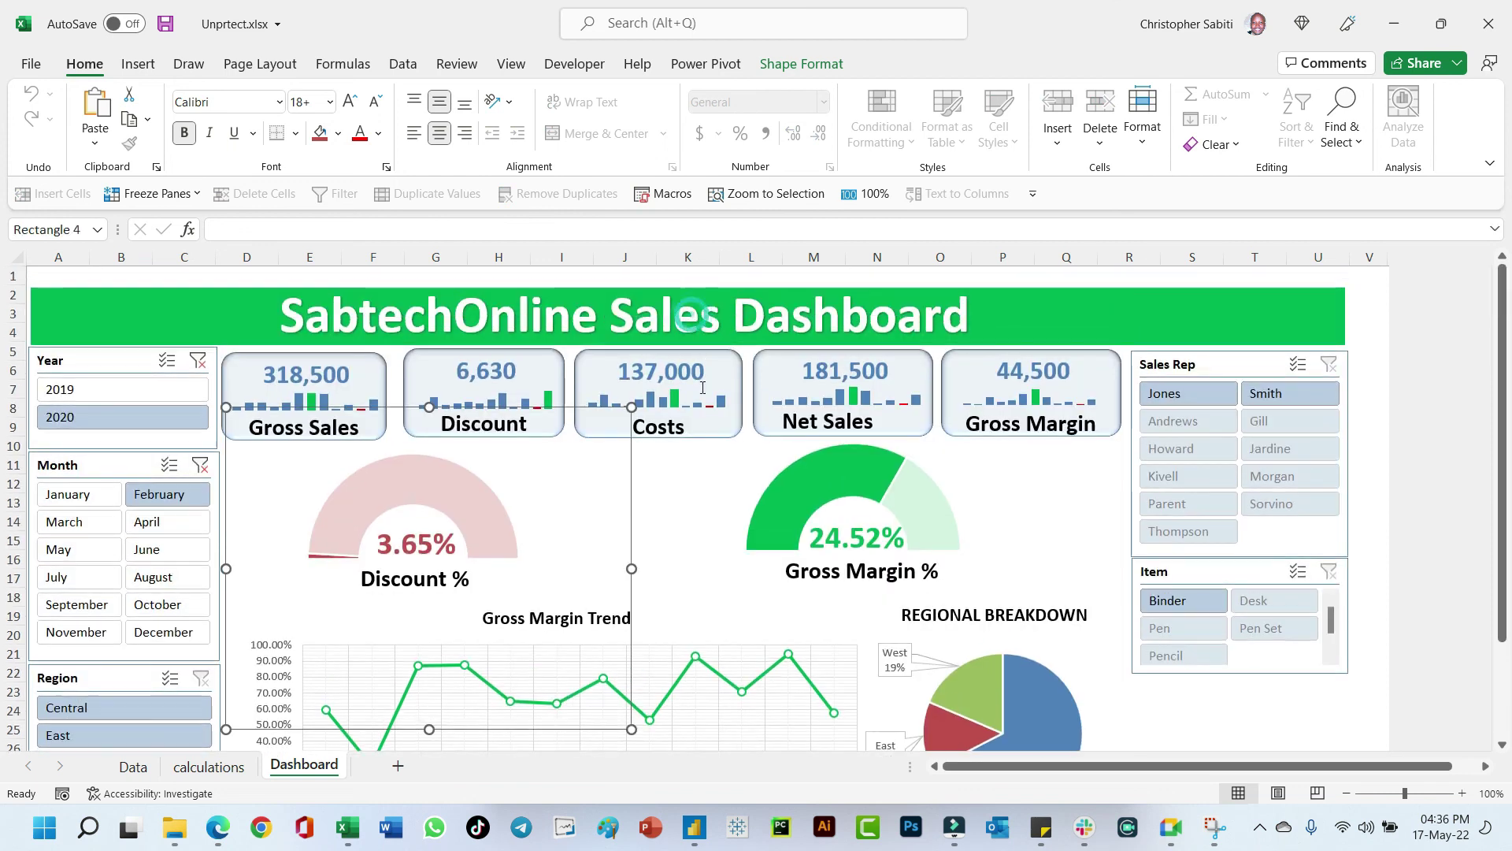
pyautogui.click(673, 433)
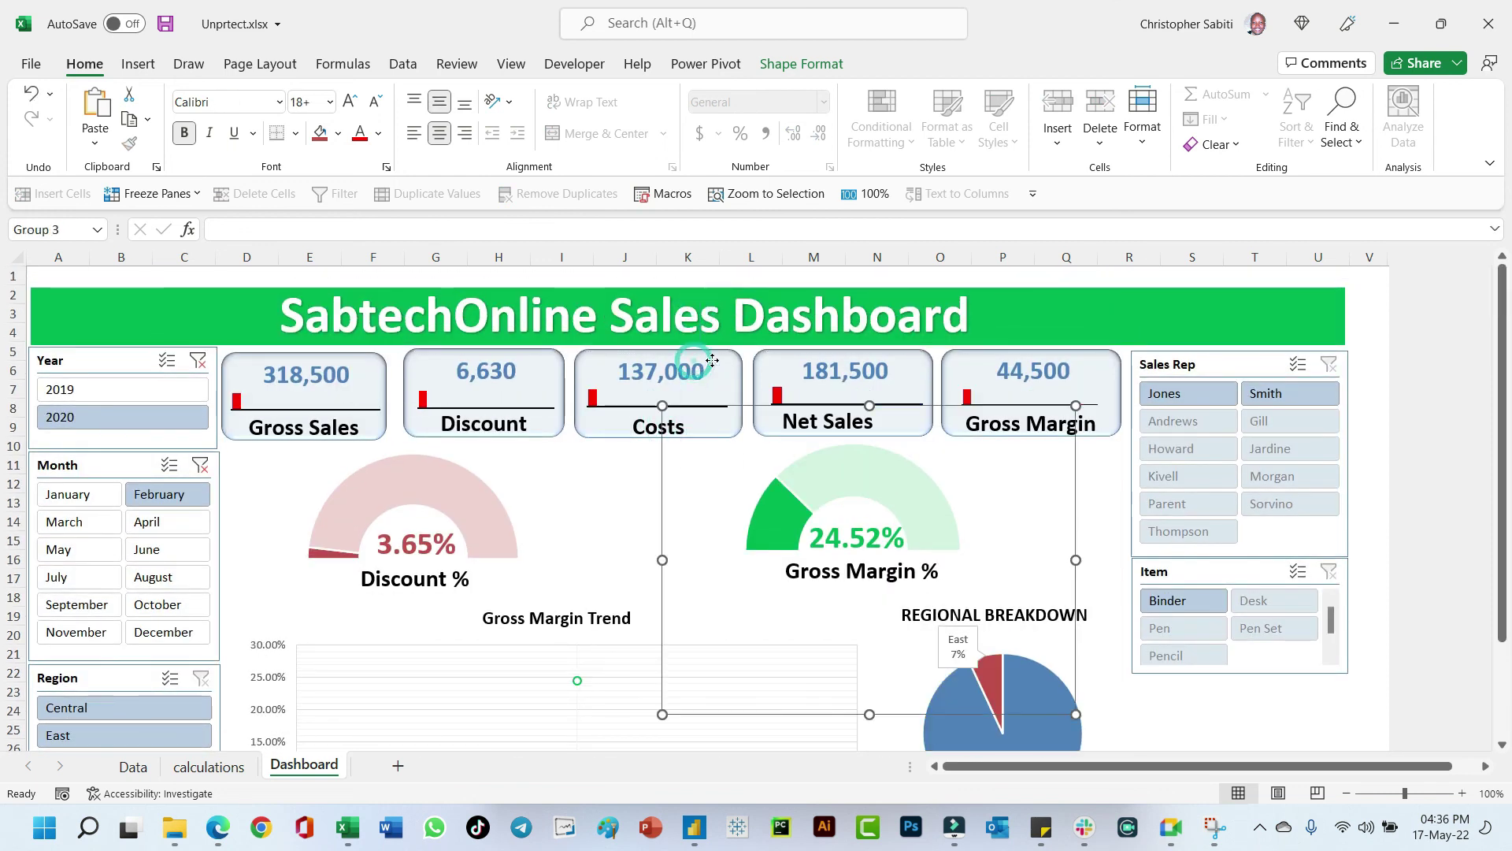
pyautogui.click(725, 364)
pyautogui.moveTo(892, 420); pyautogui.dragTo(650, 505)
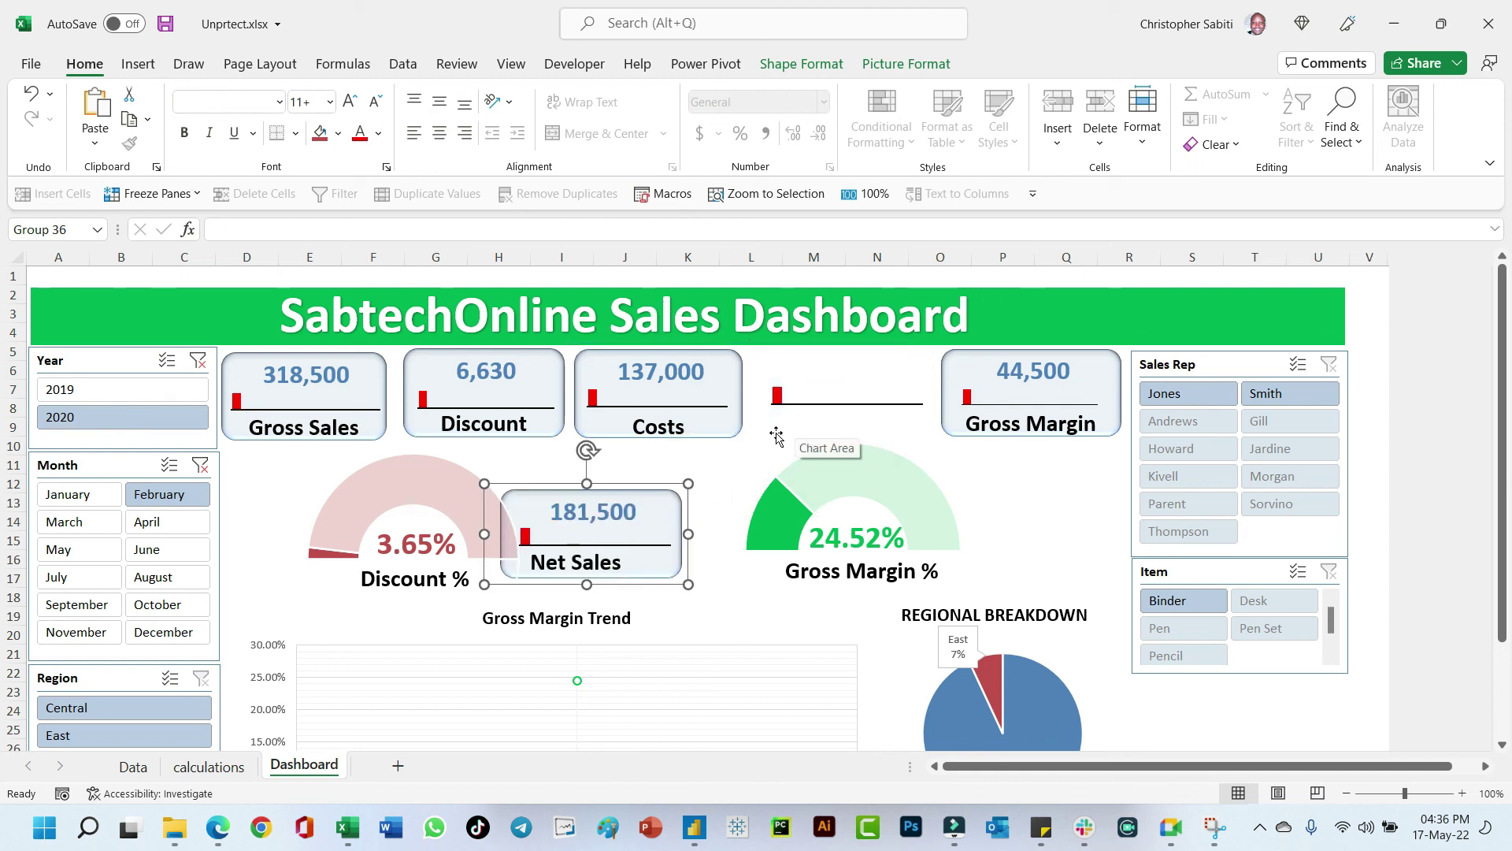
pyautogui.hotkey('ctrl', 'z')
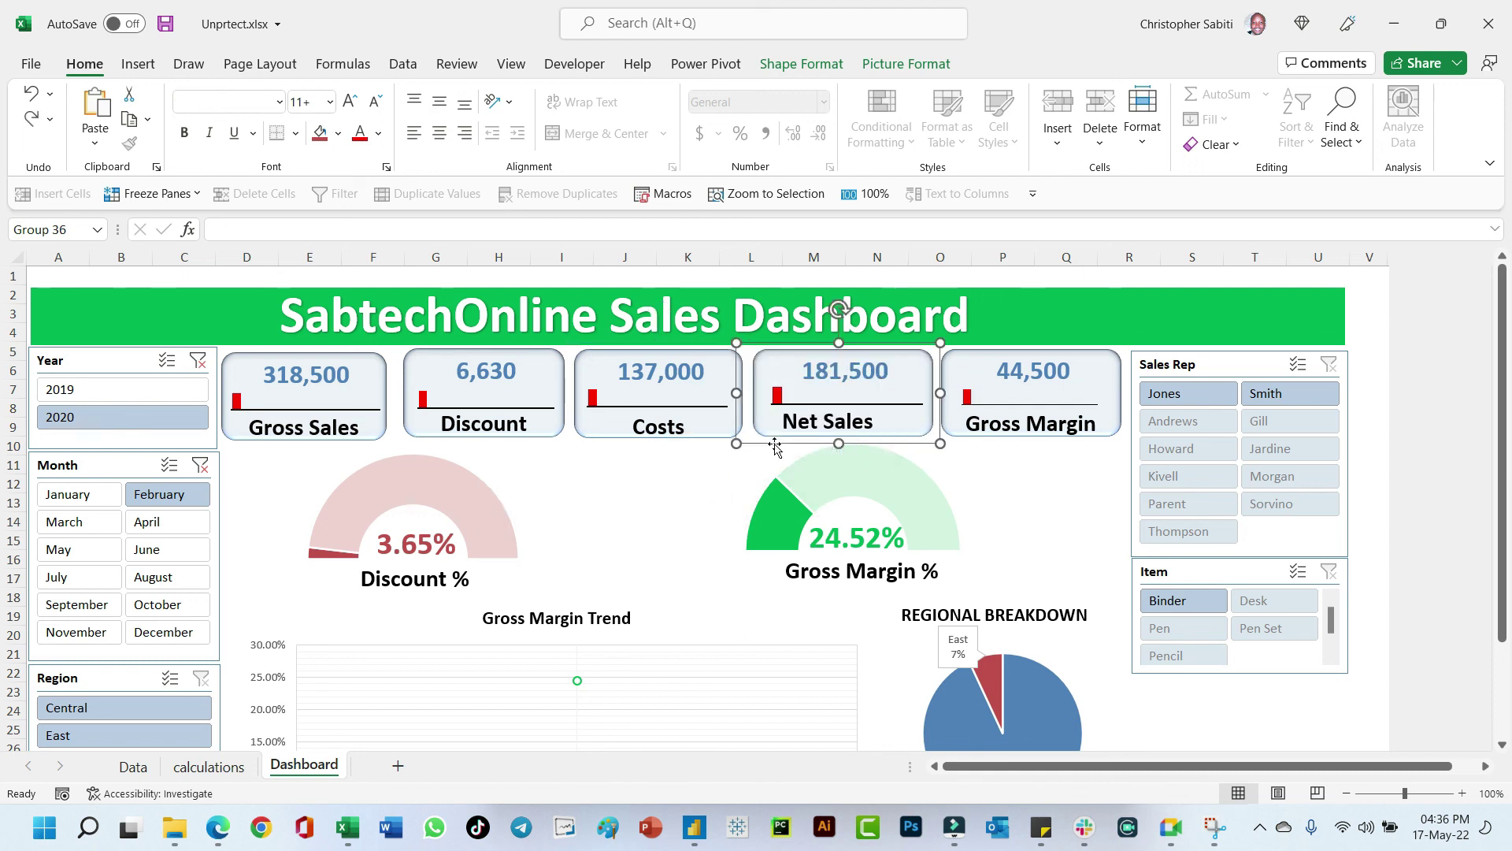